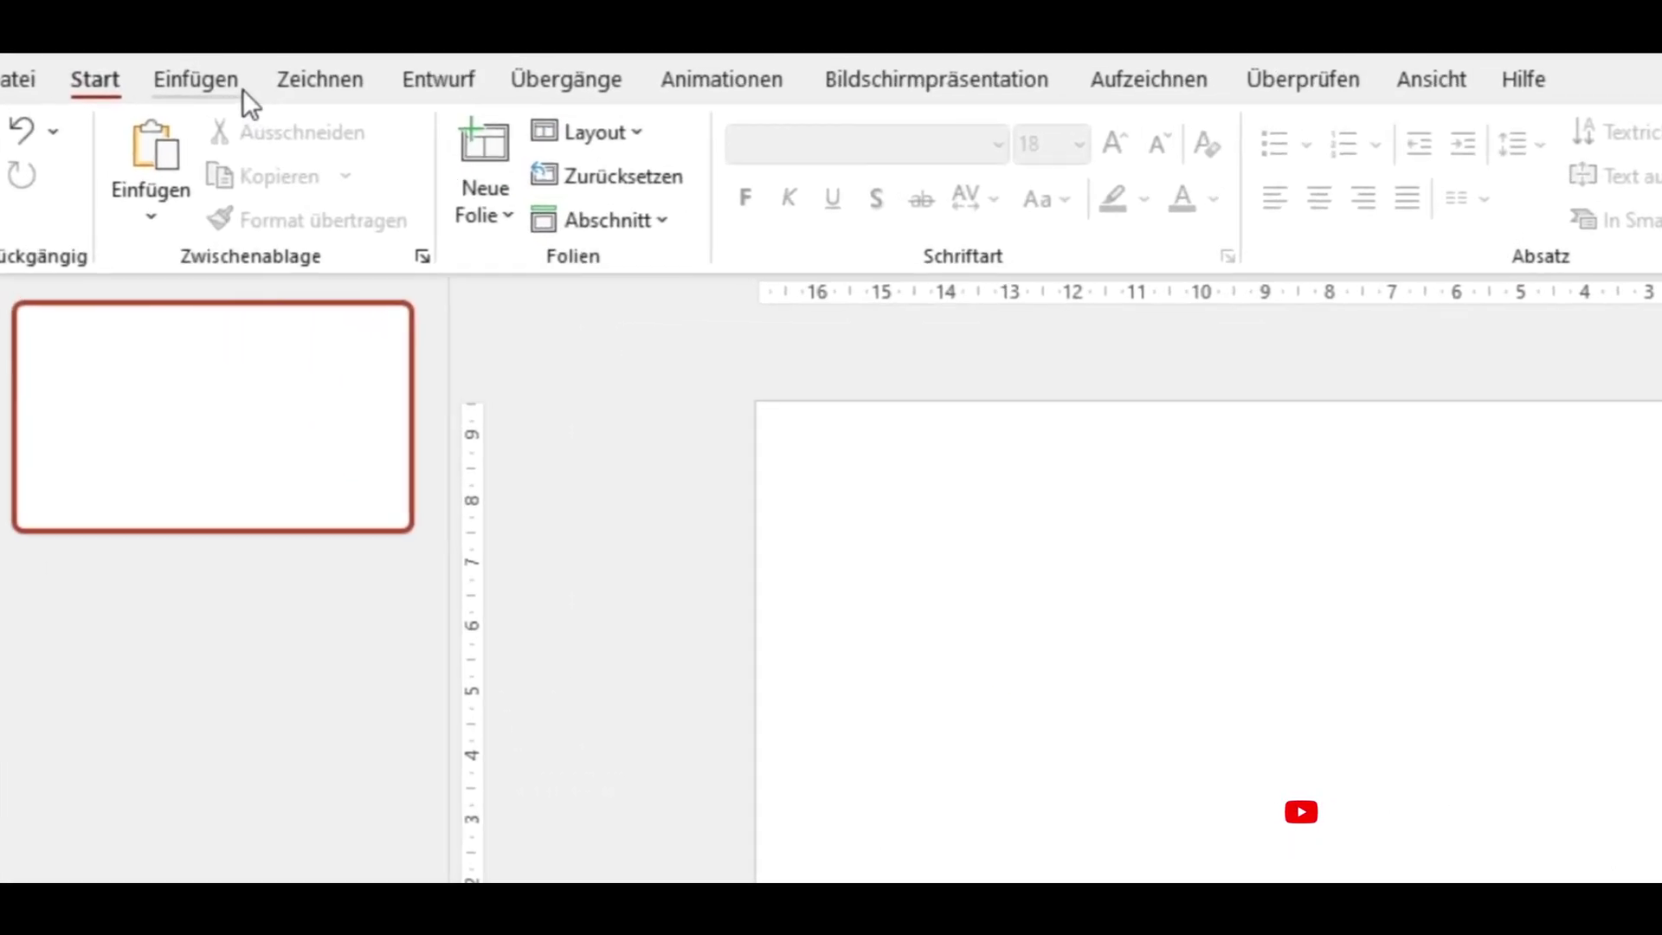
# - Add a text box titled 'Willkommen bei der Präsentation' with a second line crediting the author
pyautogui.click(145, 68)
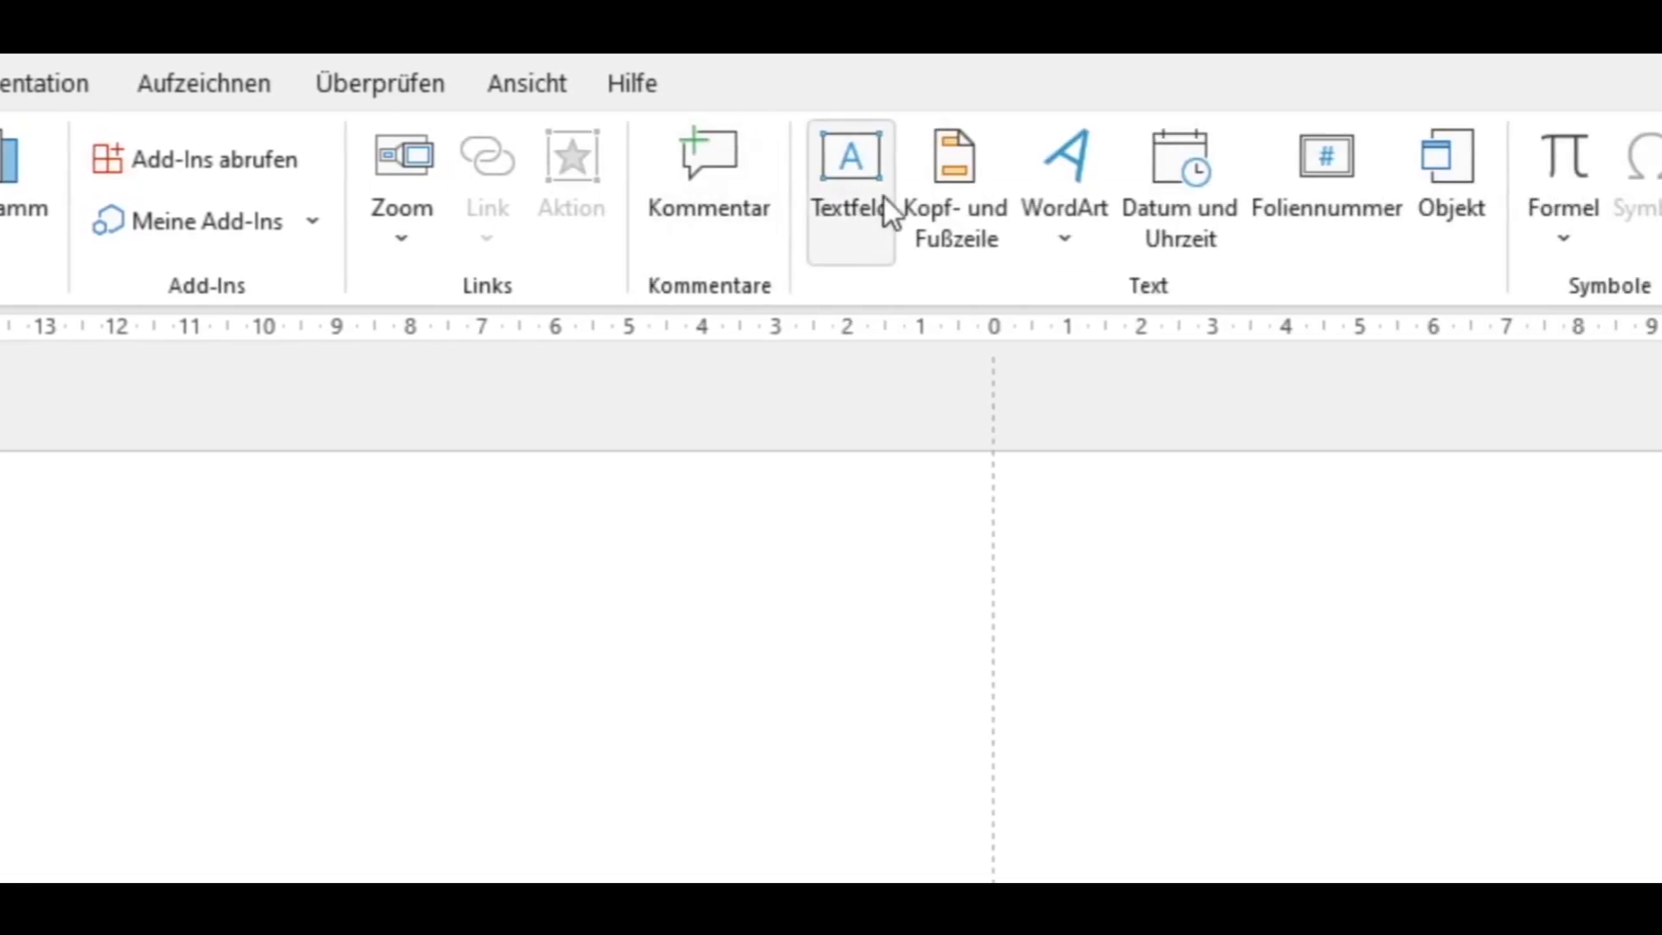
pyautogui.click(883, 204)
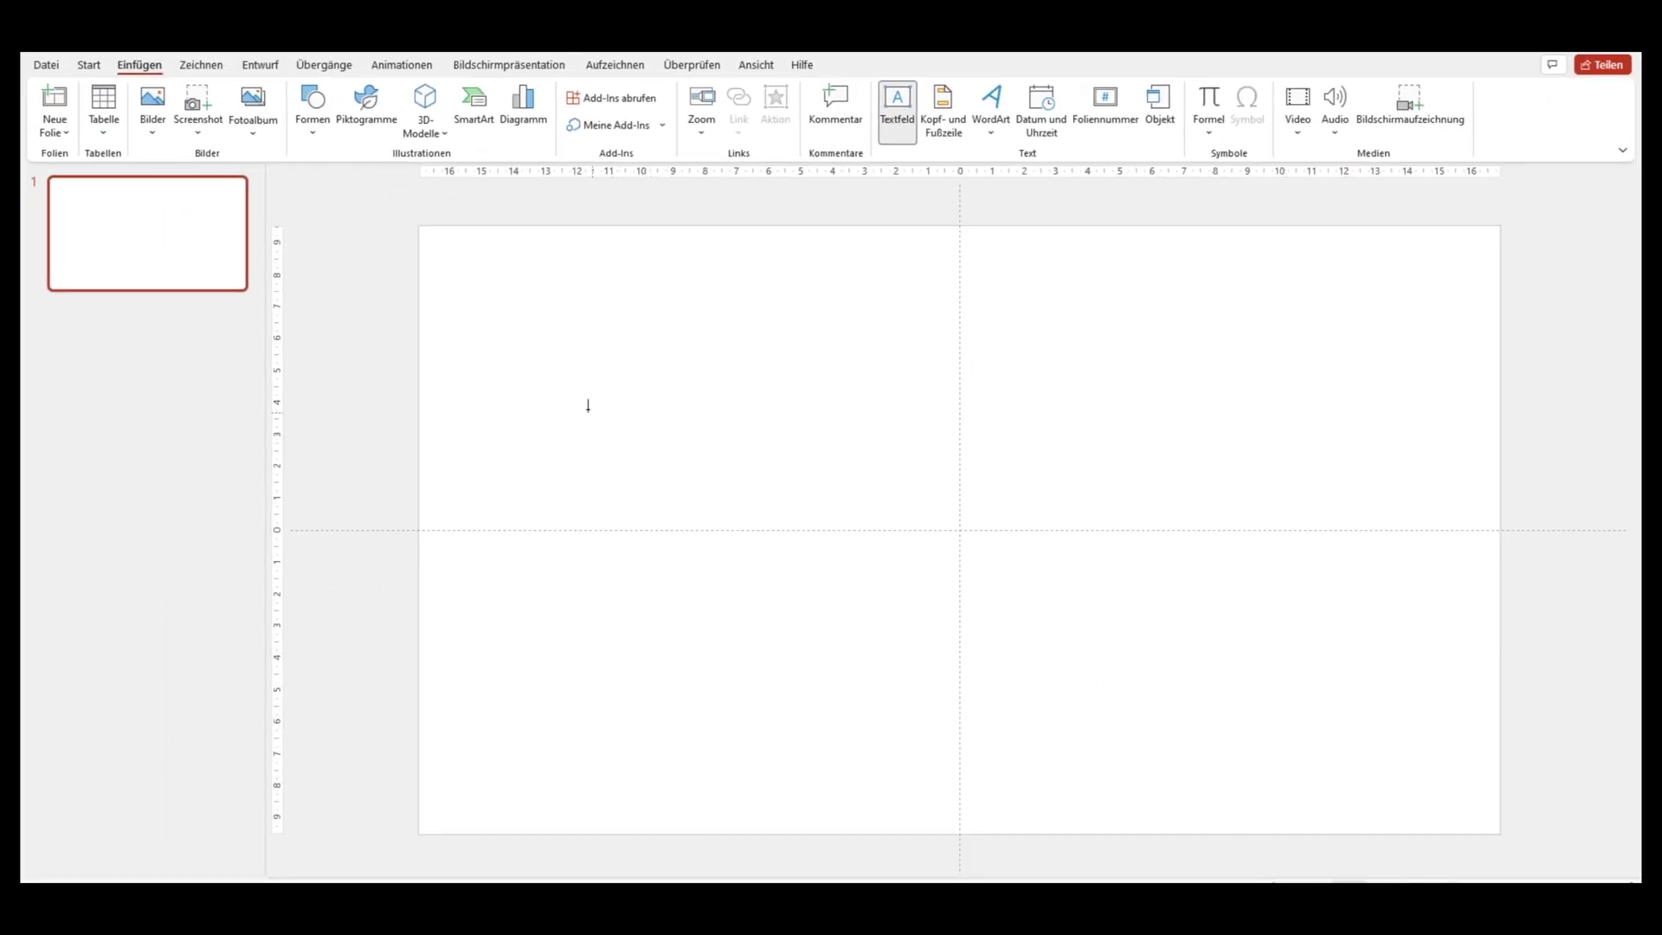
pyautogui.moveTo(471, 278); pyautogui.dragTo(1164, 448)
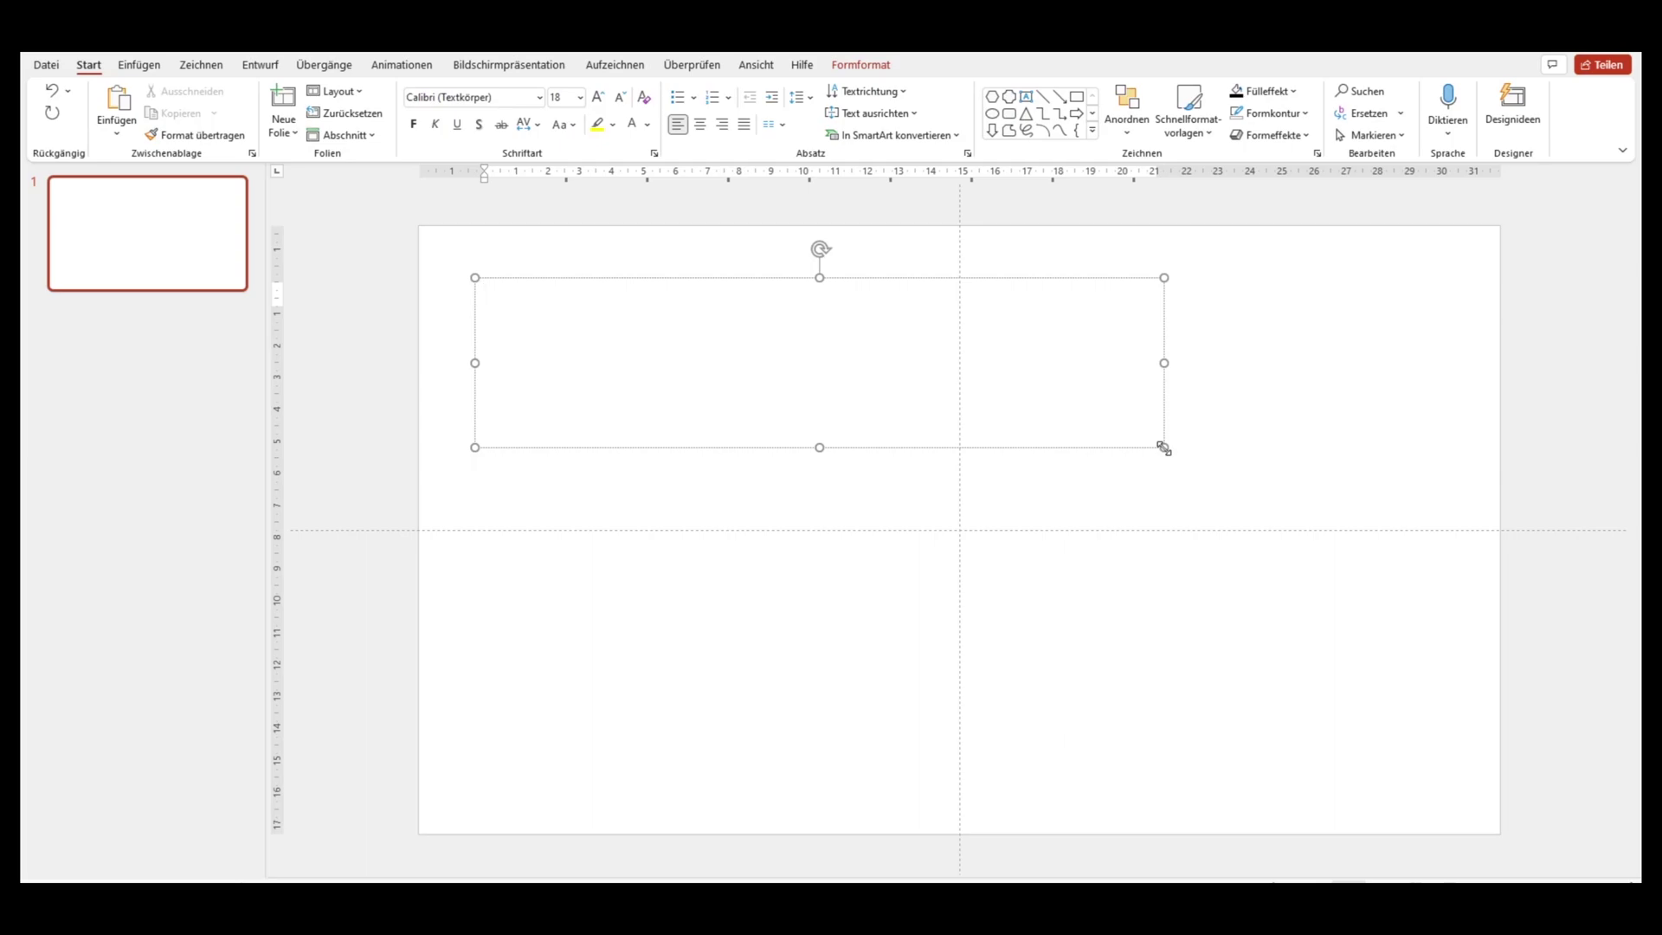
pyautogui.write('Willkommen bei der Präsentation')
pyautogui.press('Return')
pyautogui.write('von THEKONE990')
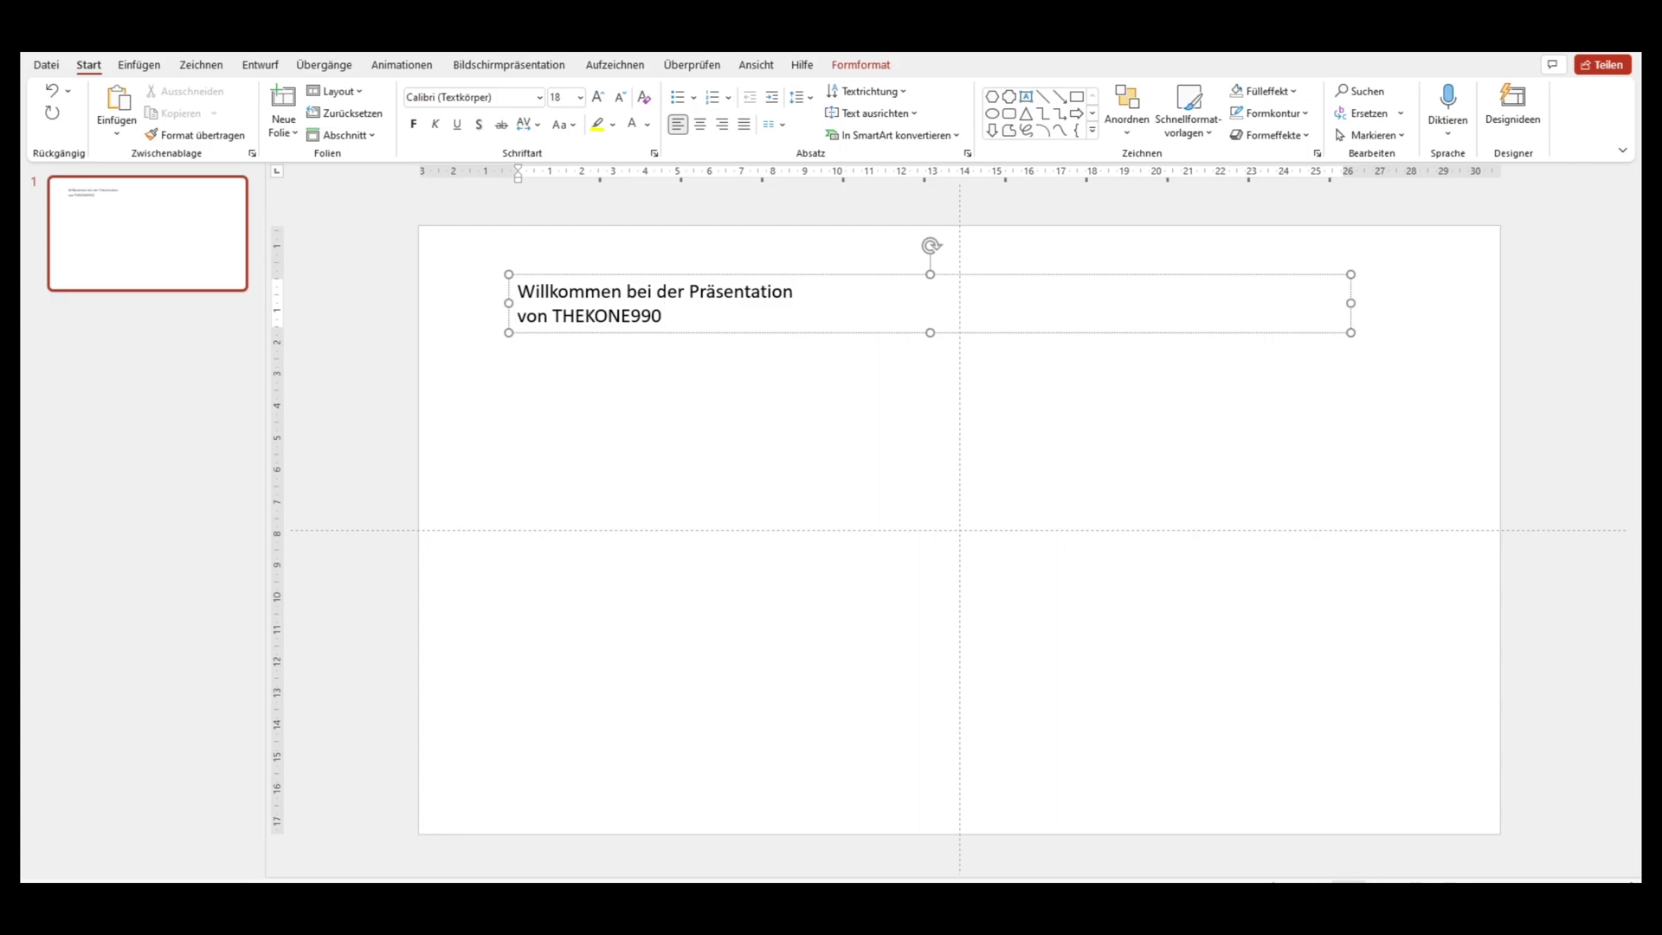
# - Format the title in Roboto Black 28 pt and move it toward the top-left
pyautogui.hotkey('ctrl', 'a')
pyautogui.hotkey('ctrl', 'shift', 'v')
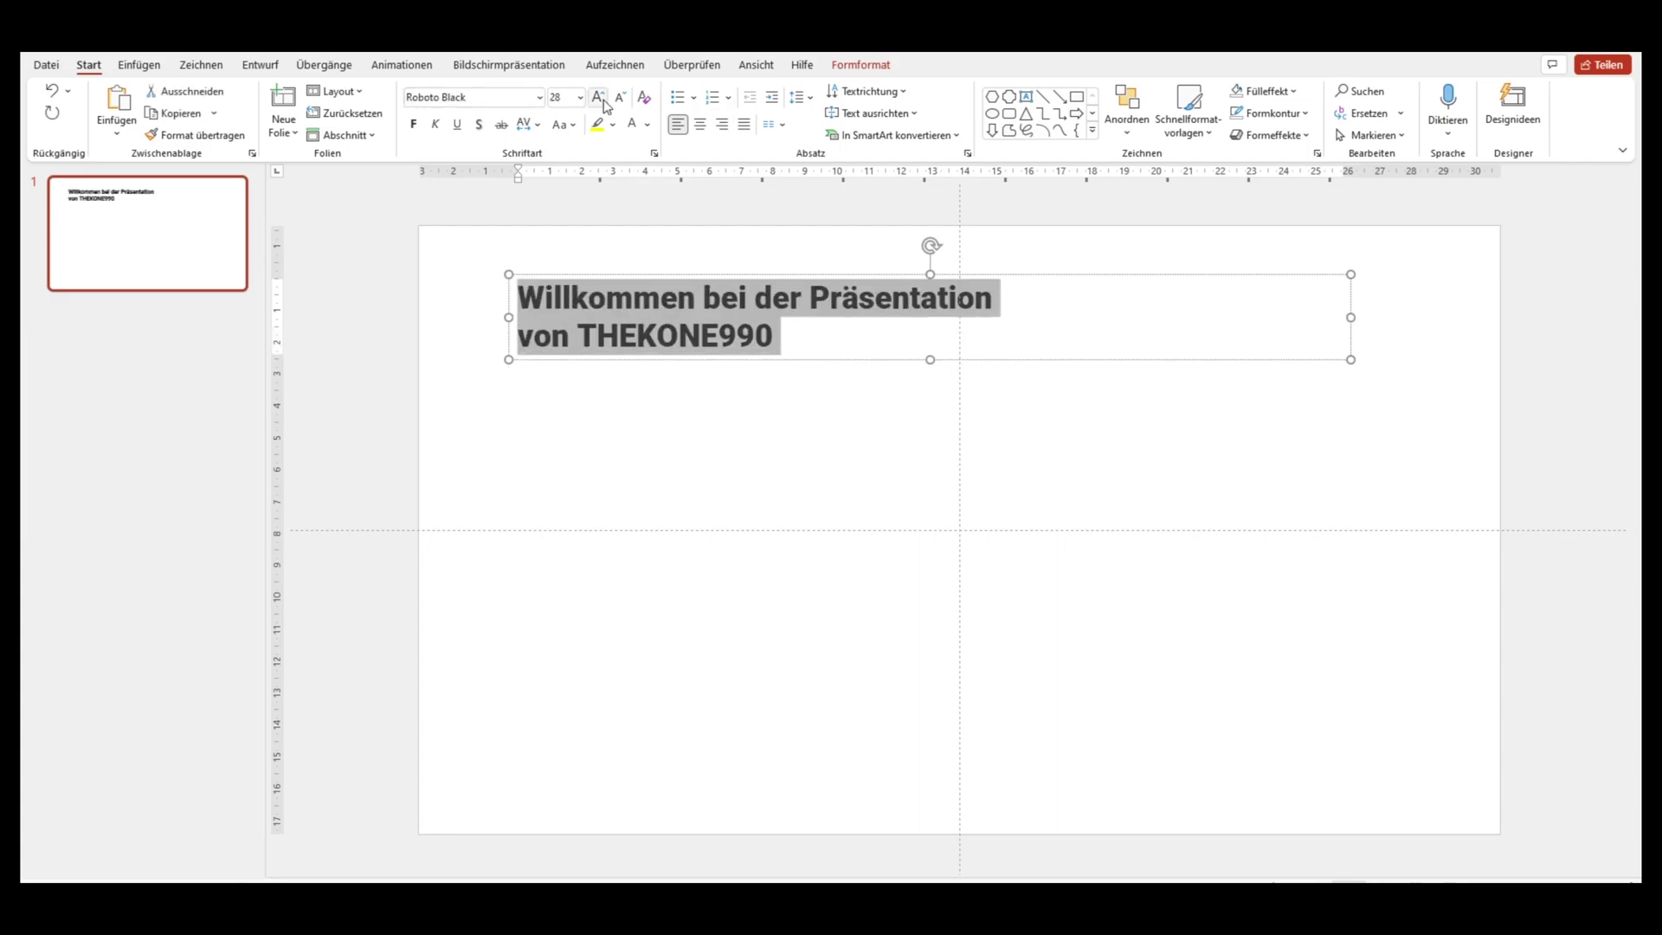
pyautogui.moveTo(784, 278); pyautogui.dragTo(741, 290)
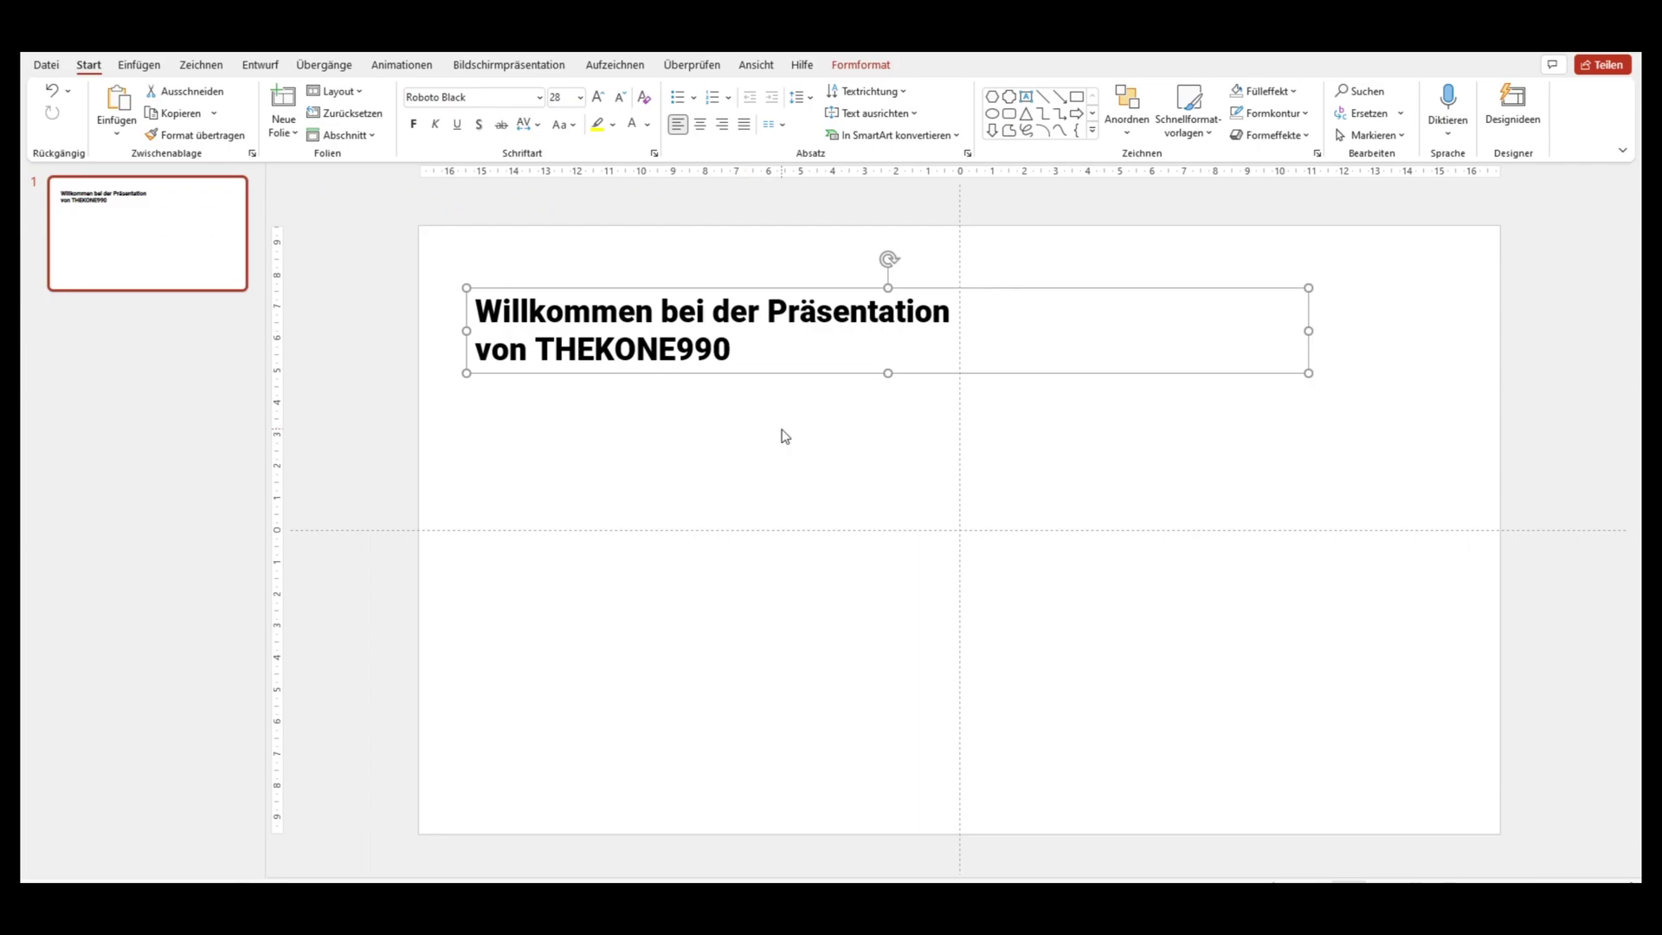
# - Paste the plane, astronaut and anchor icons just below the title
pyautogui.hotkey('ctrl', 'v')
pyautogui.moveTo(587, 463); pyautogui.dragTo(586, 418)
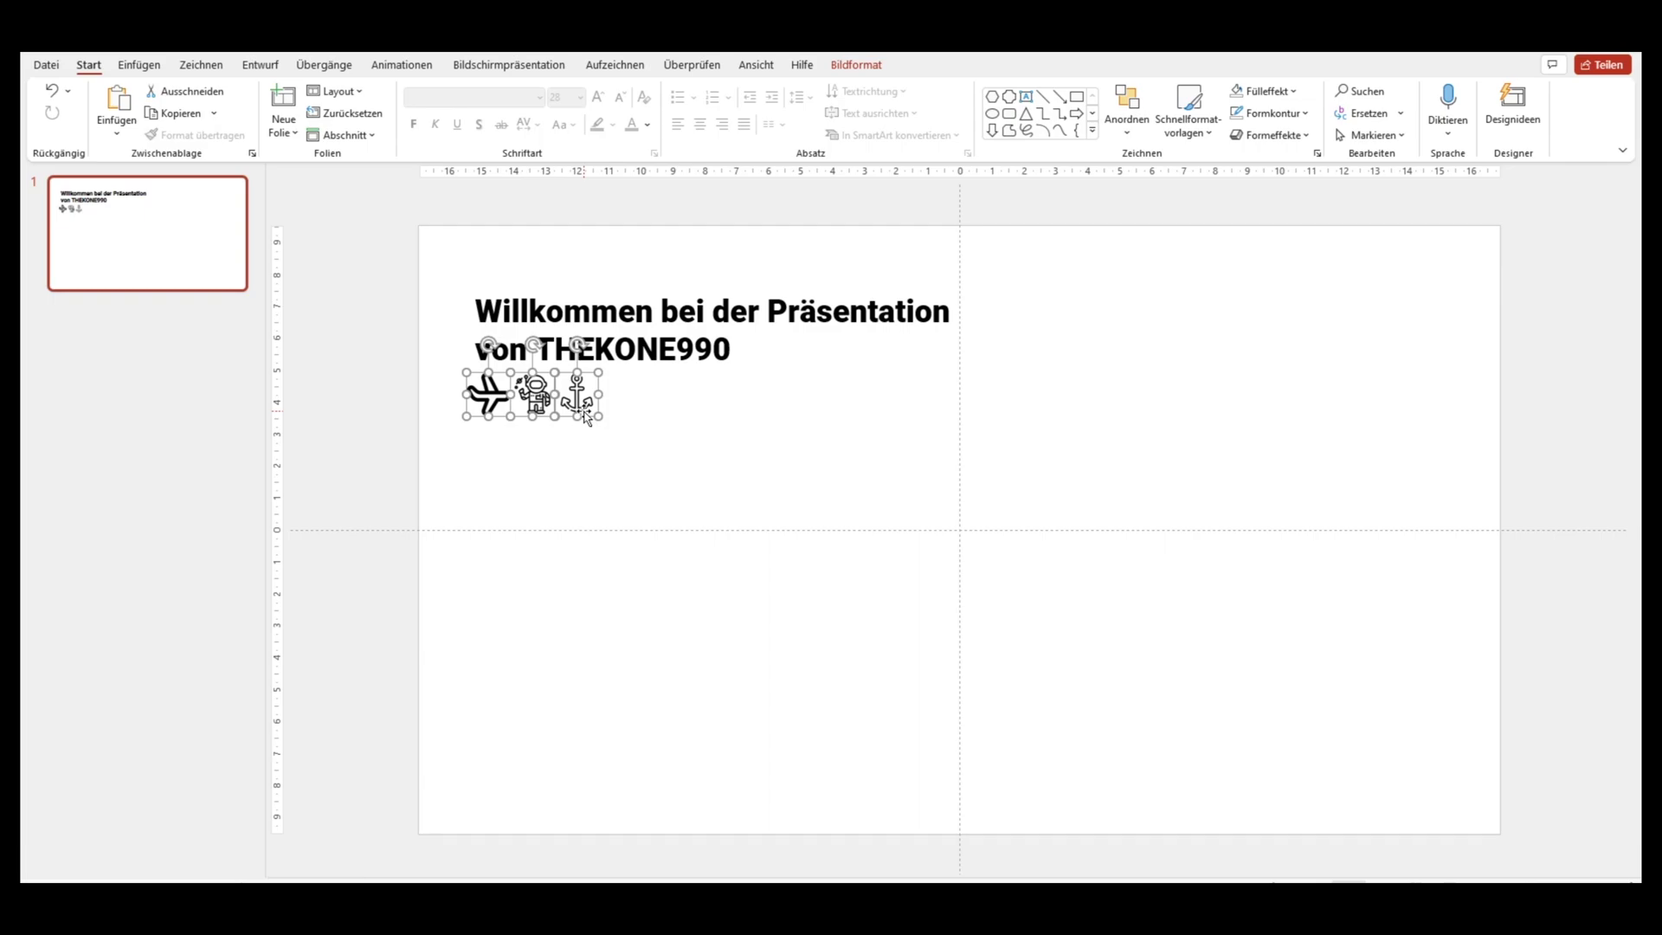
pyautogui.click(687, 456)
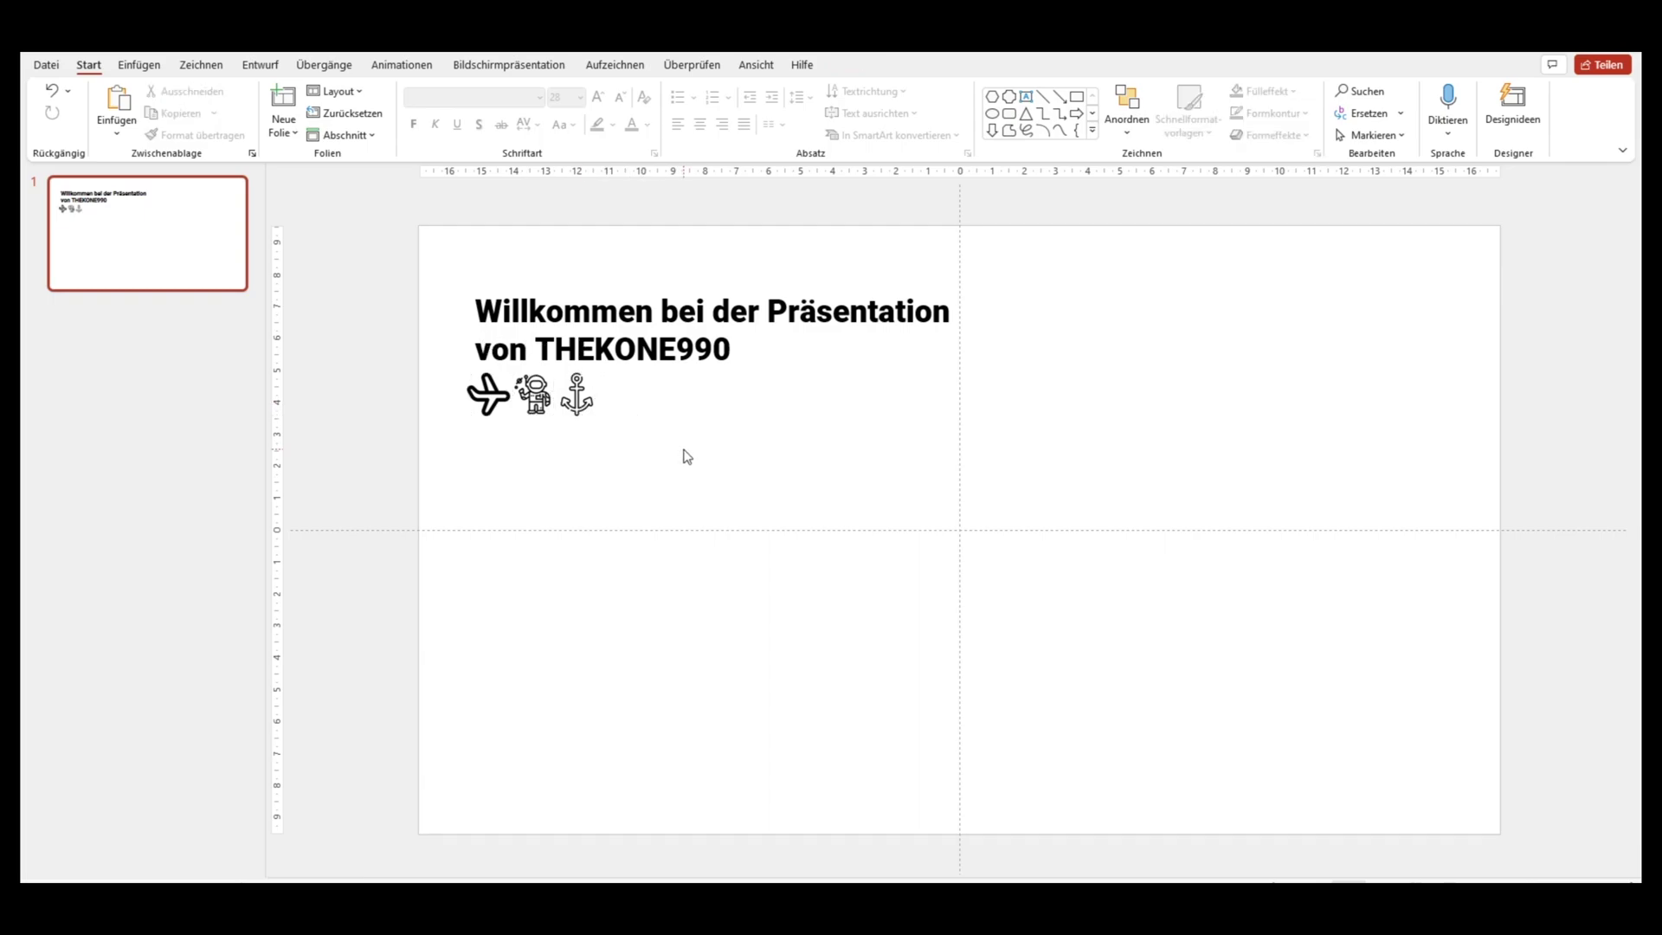
# - Select all the title text and set its text fill to picture or texture fill (Bild- oder Texturfüllung)
pyautogui.click(553, 307)
pyautogui.tripleClick(552, 307)
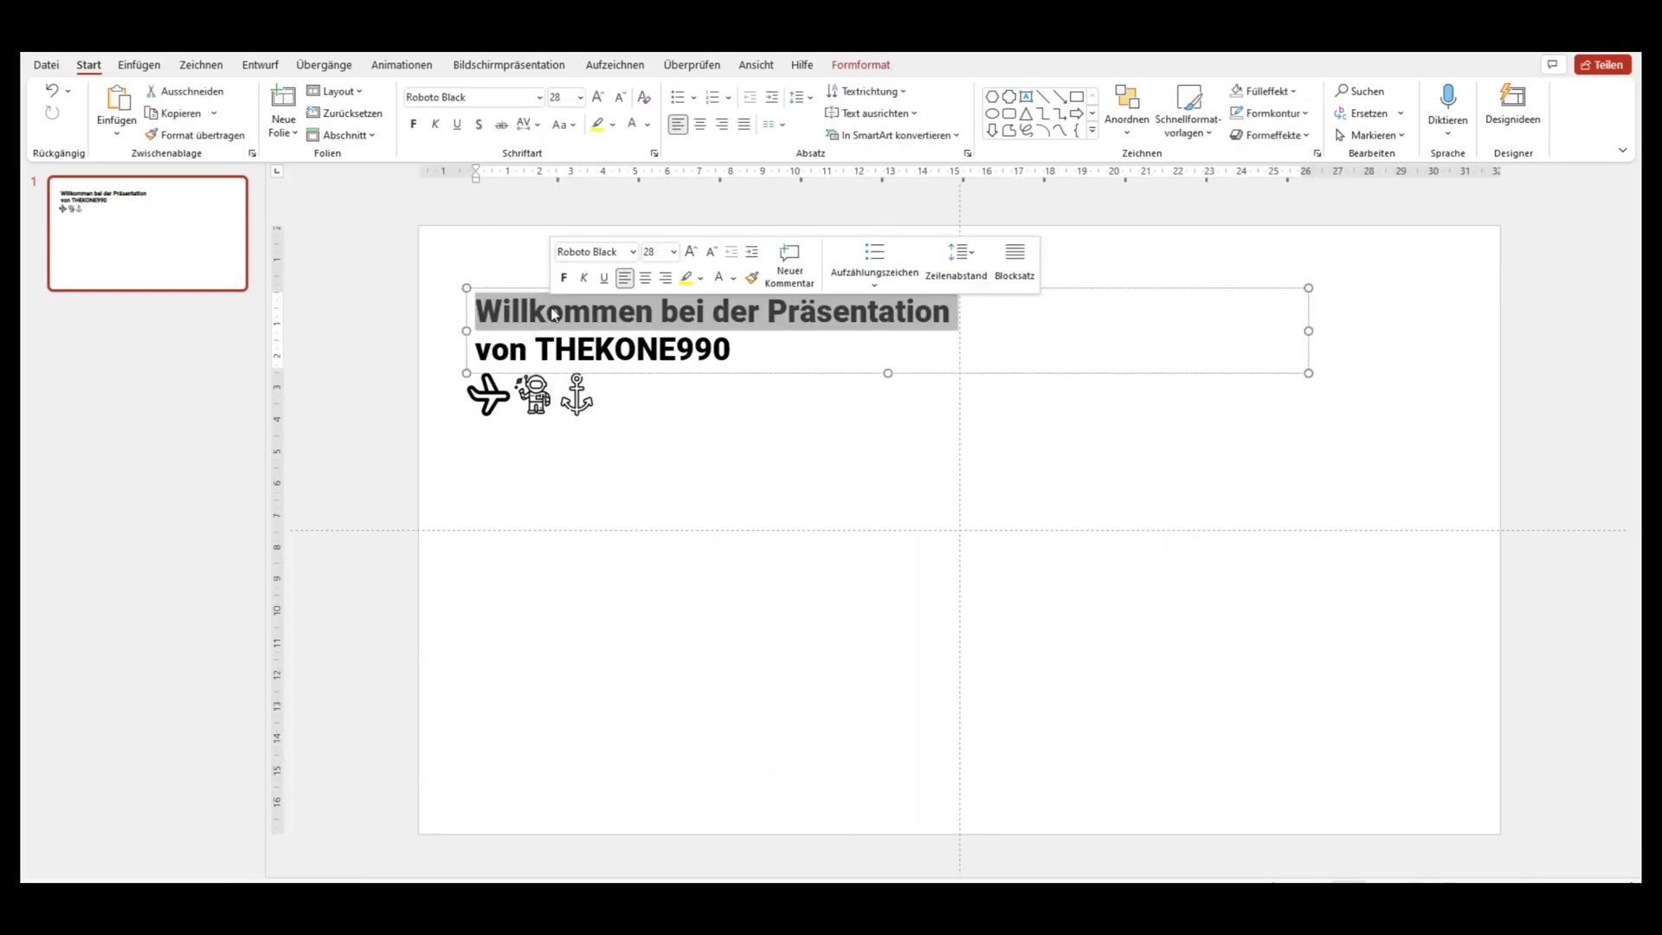
pyautogui.doubleClick(603, 358)
pyautogui.tripleClick(603, 358)
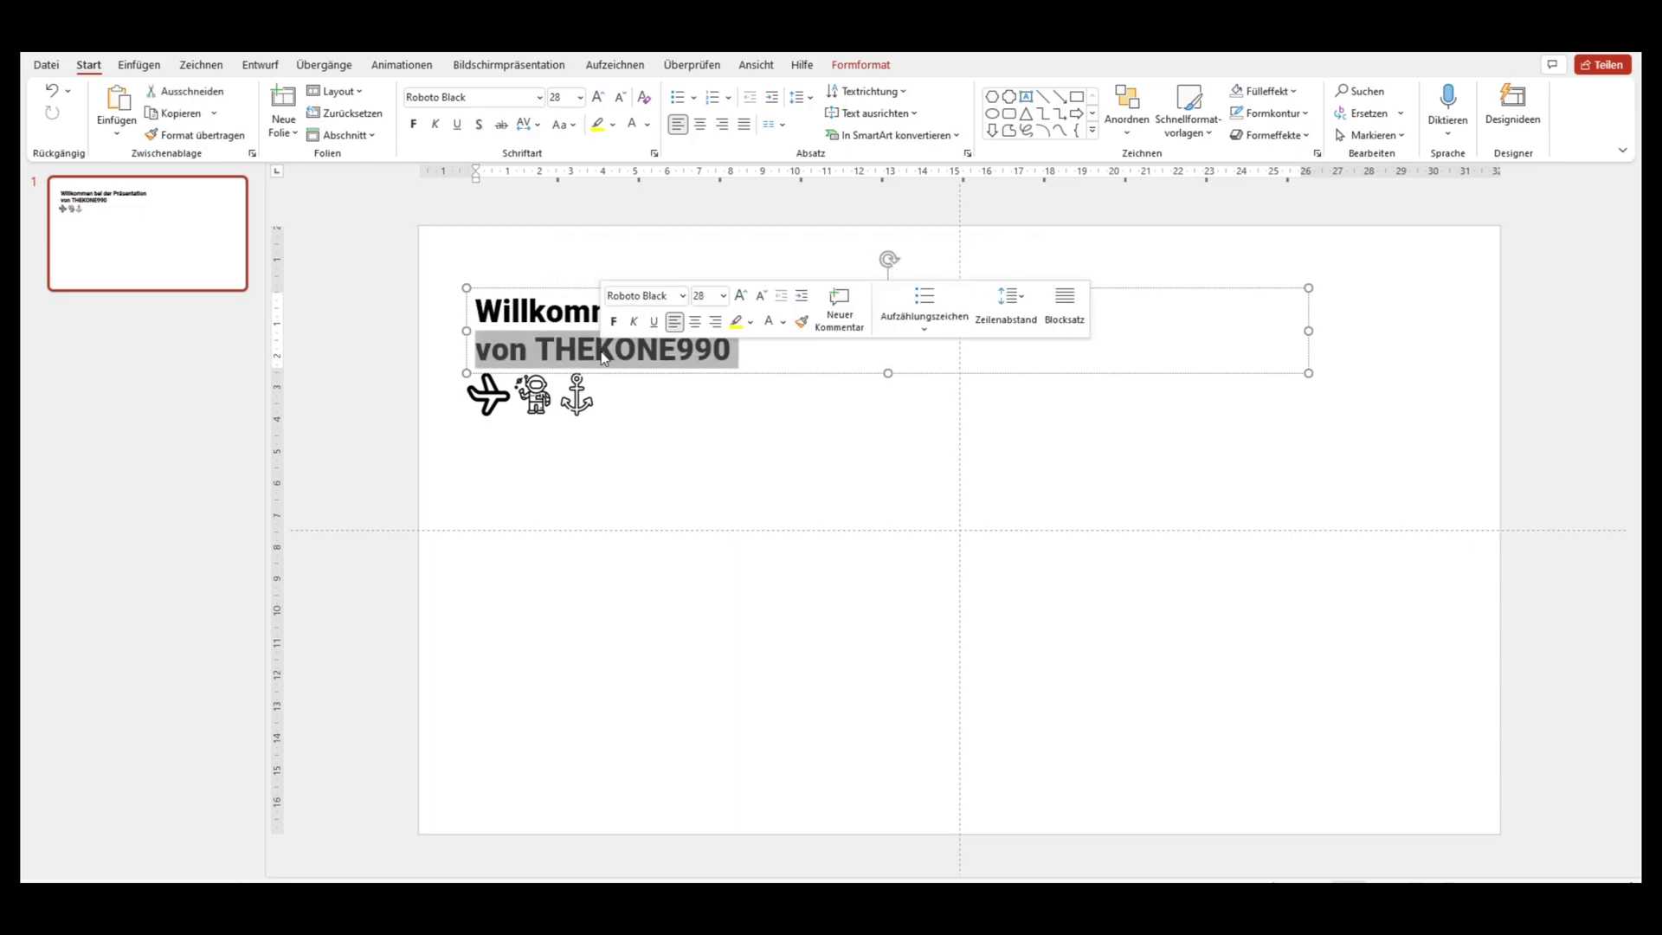
pyautogui.hotkey('ctrl', 'a')
pyautogui.hotkey('ctrl', 'a')
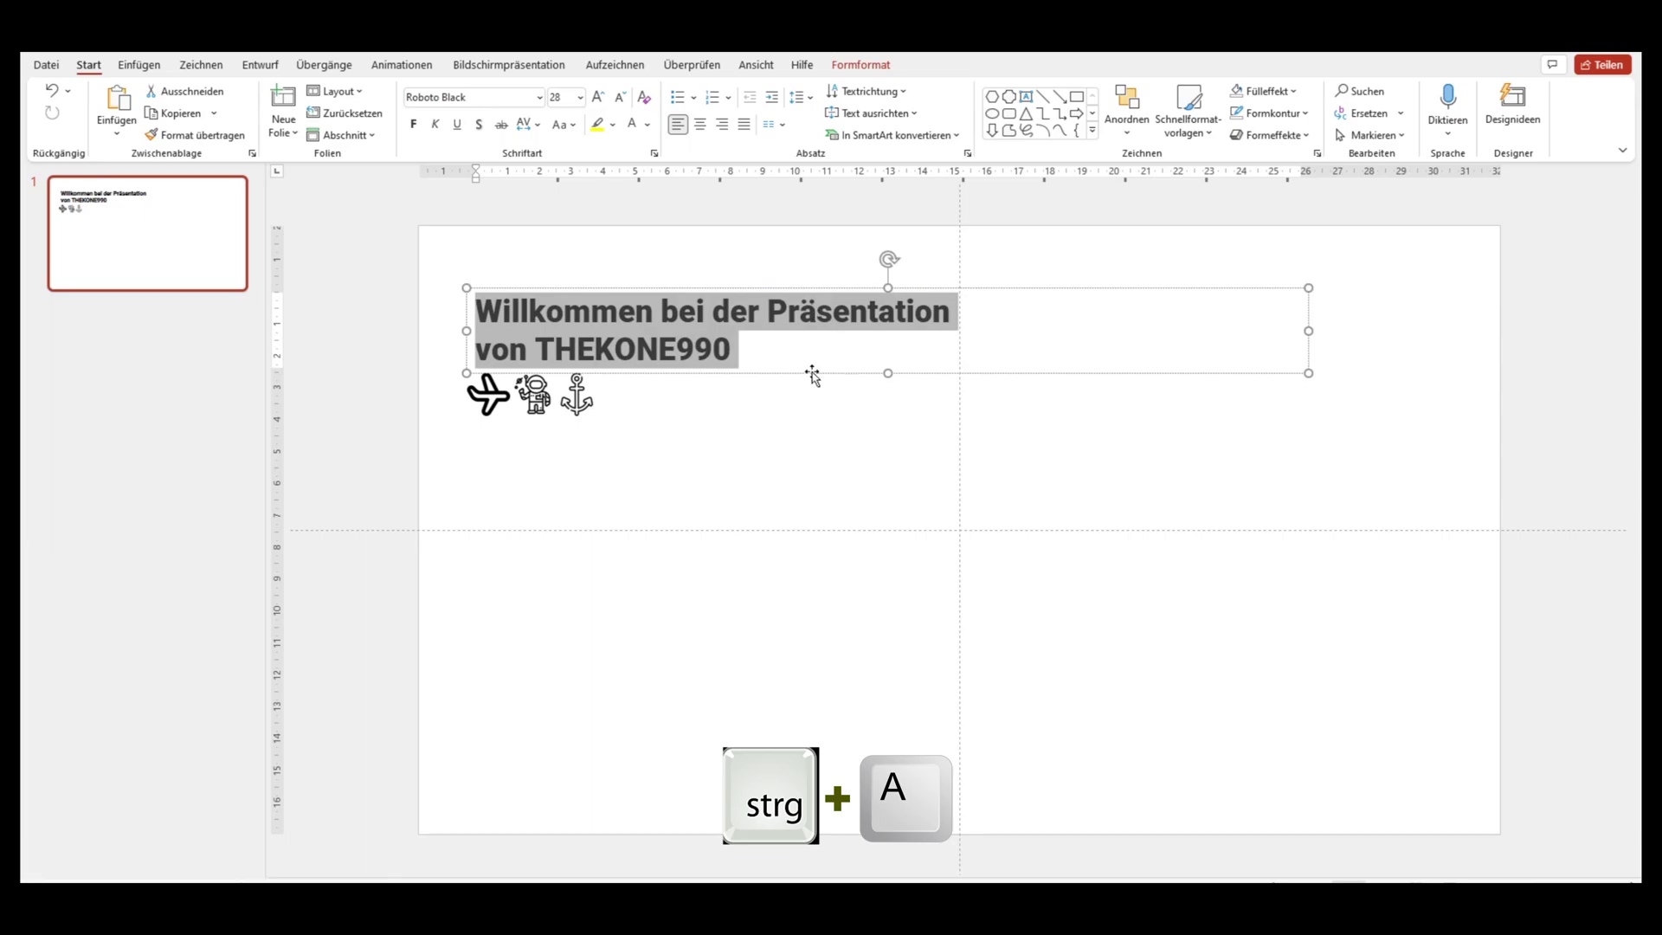
pyautogui.rightClick(661, 344)
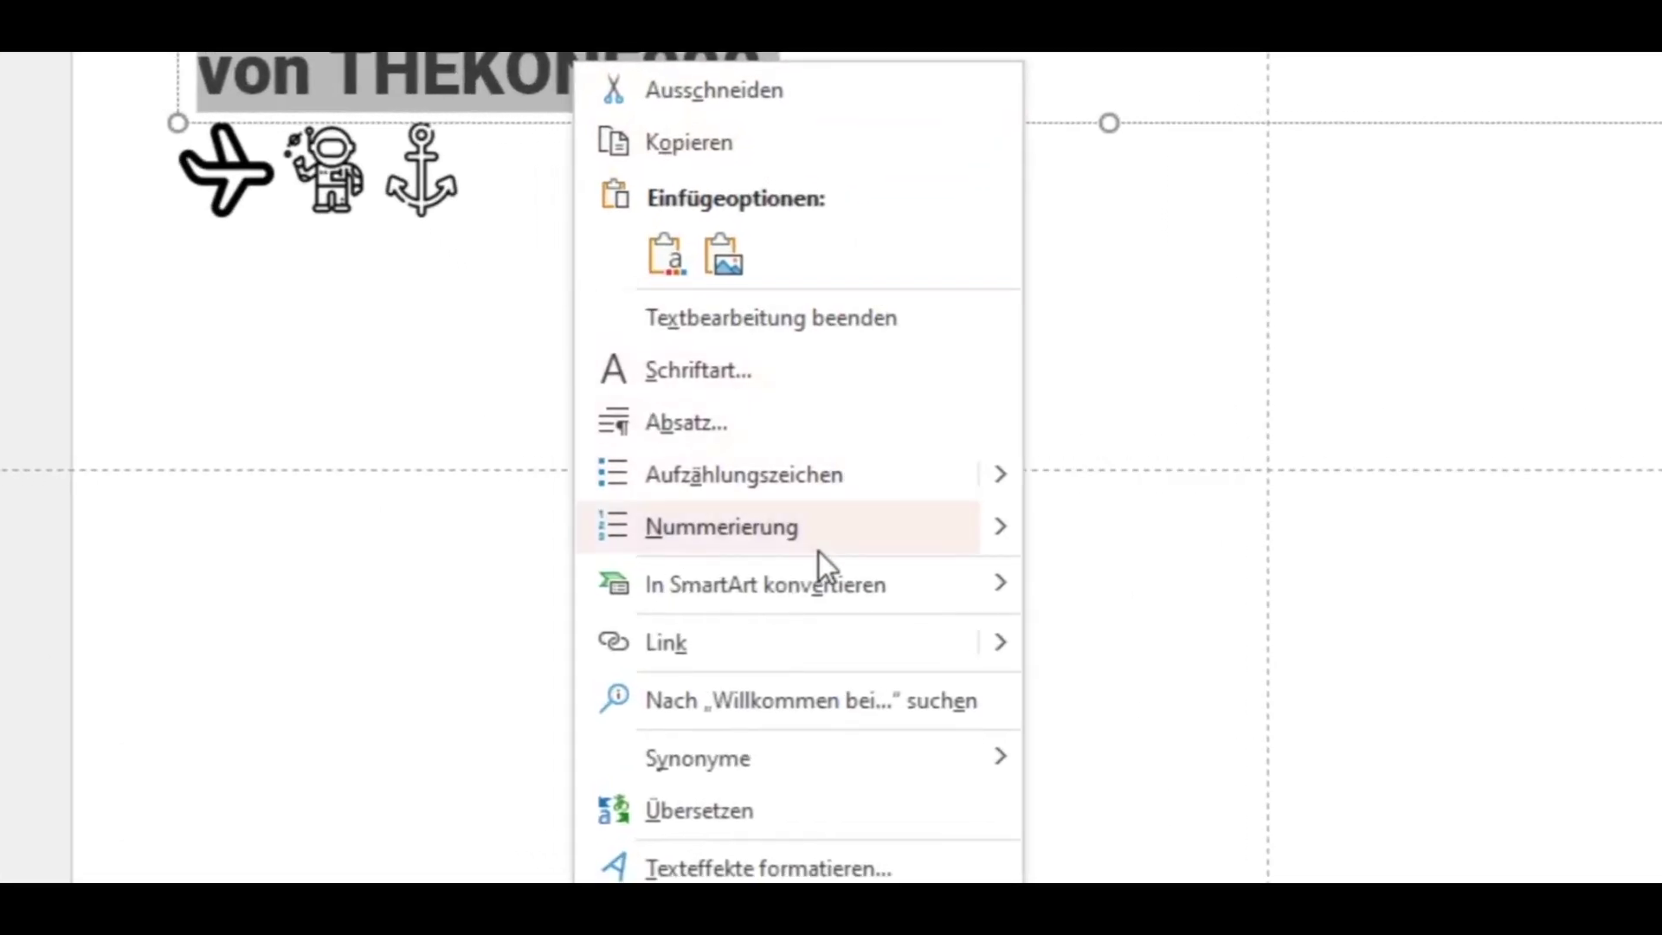
pyautogui.click(735, 570)
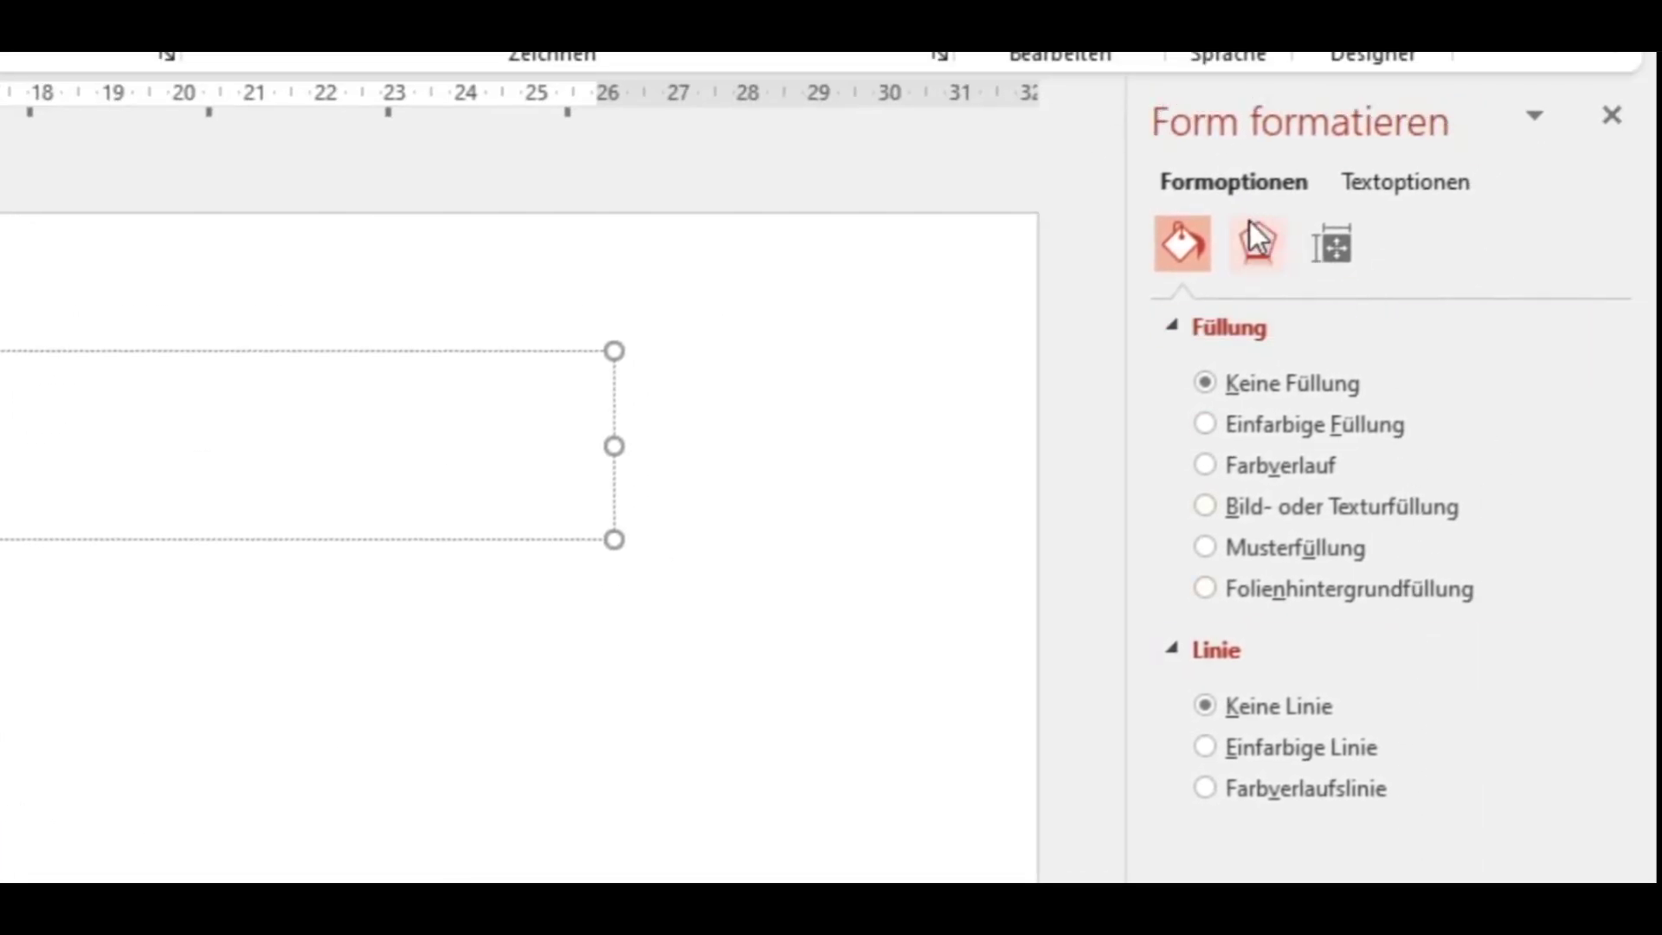
pyautogui.click(1410, 183)
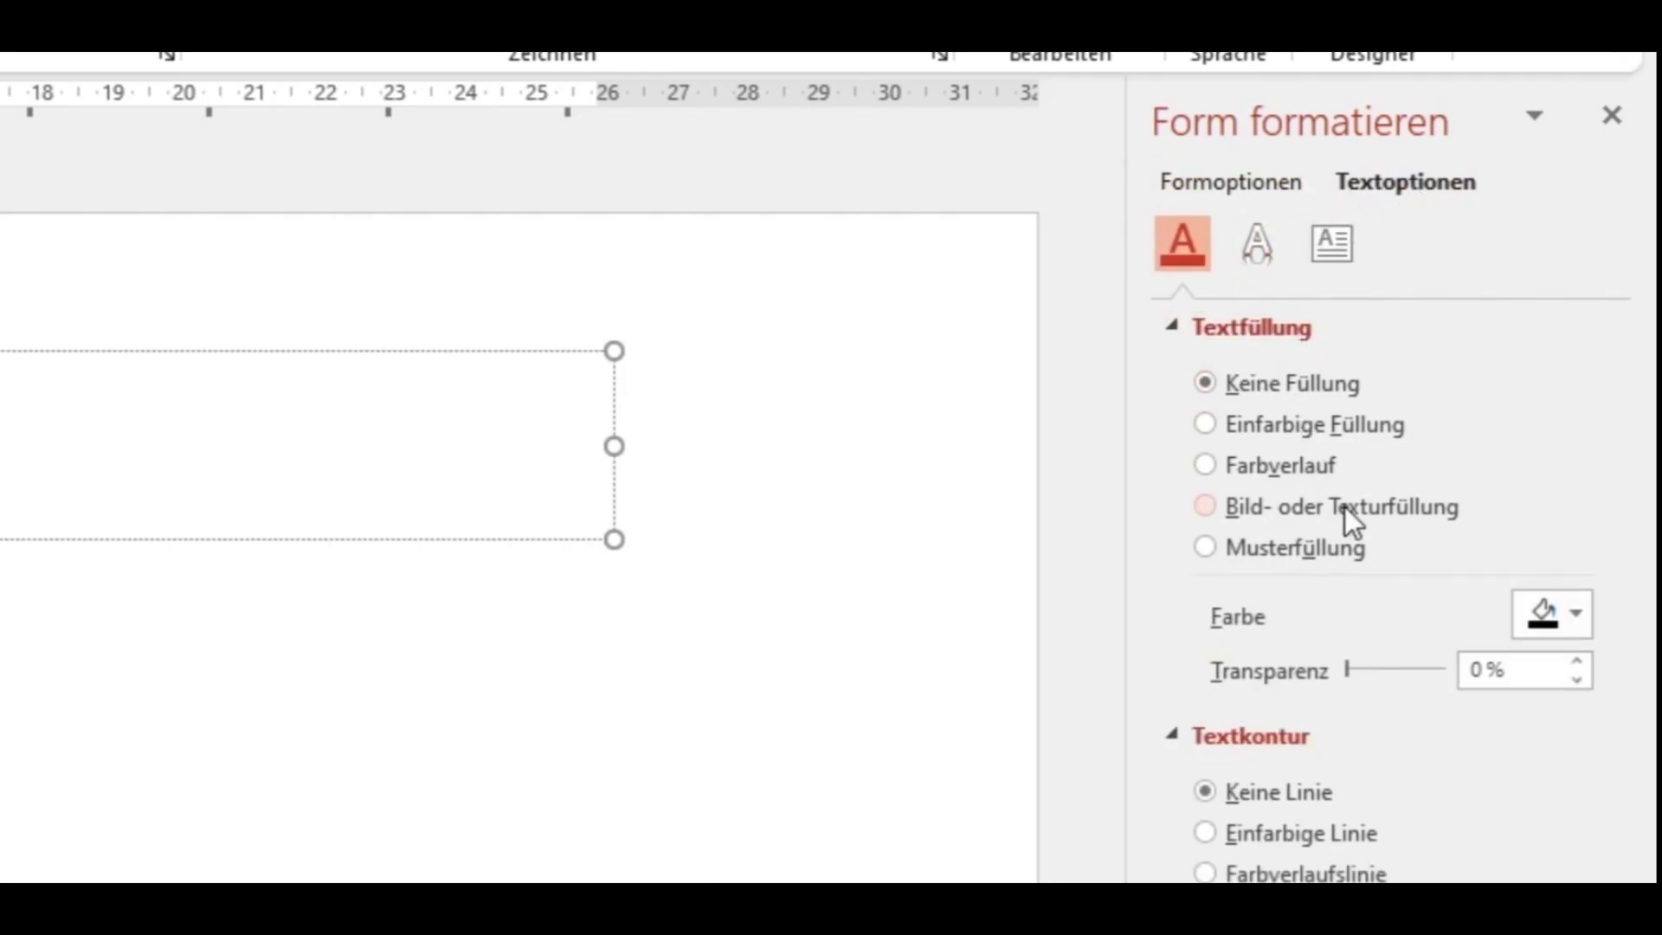
pyautogui.click(1238, 507)
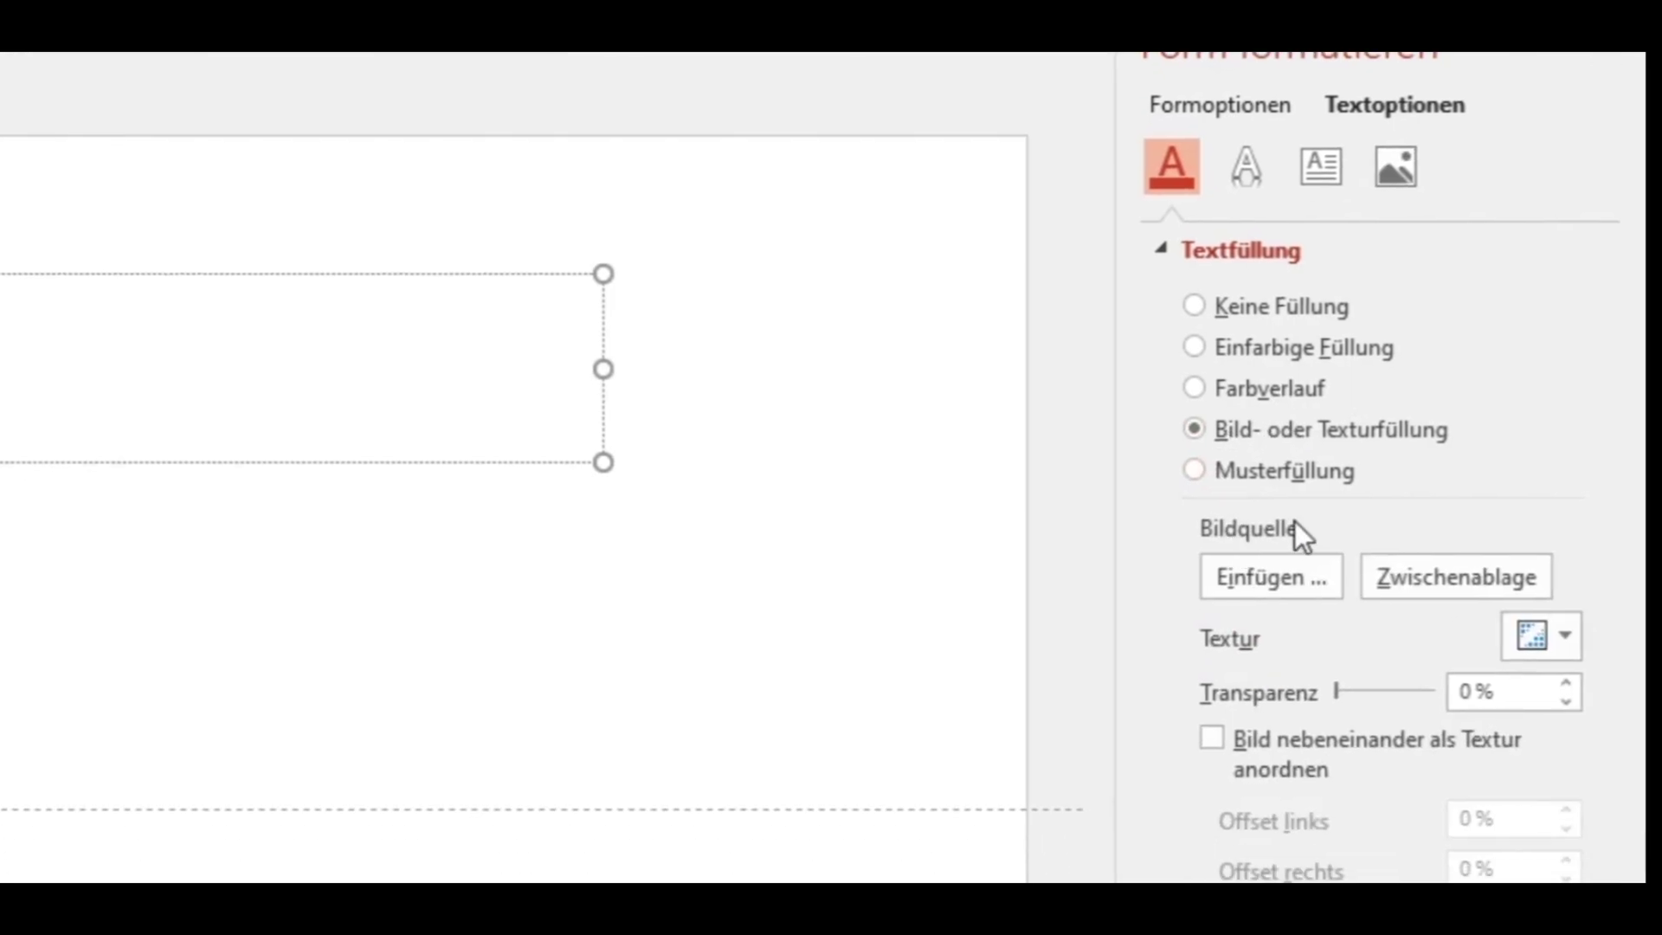
# - Fill the title text with the image how-to-create-gradient-article.jpg from file and close the pane
pyautogui.click(1282, 569)
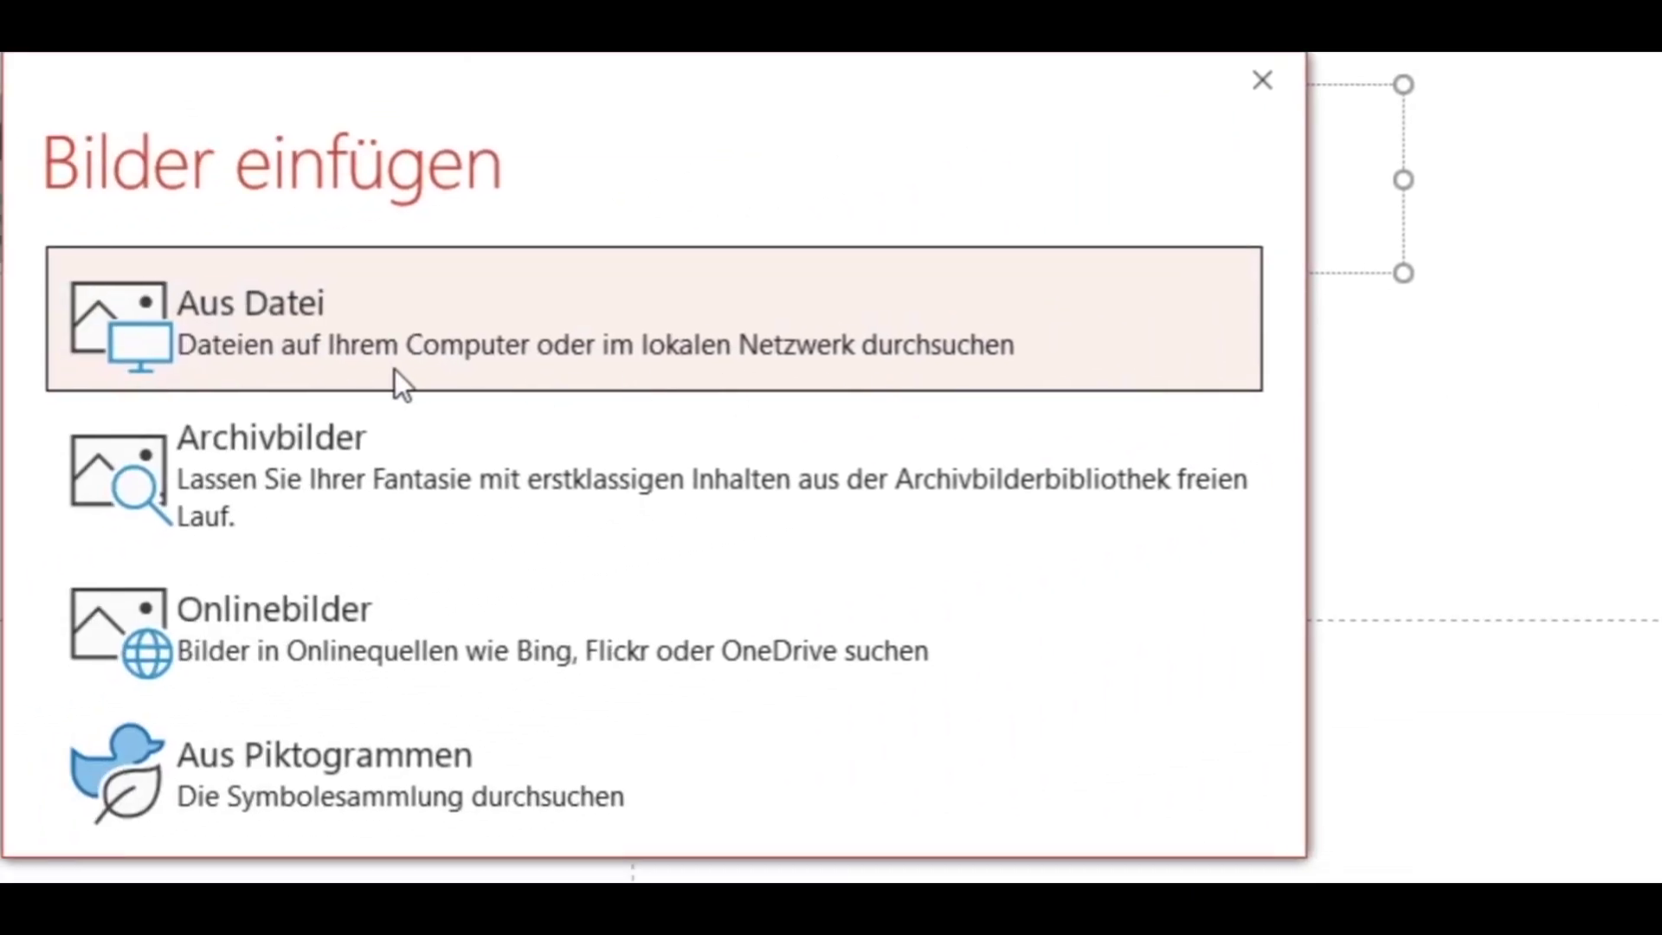
pyautogui.click(395, 371)
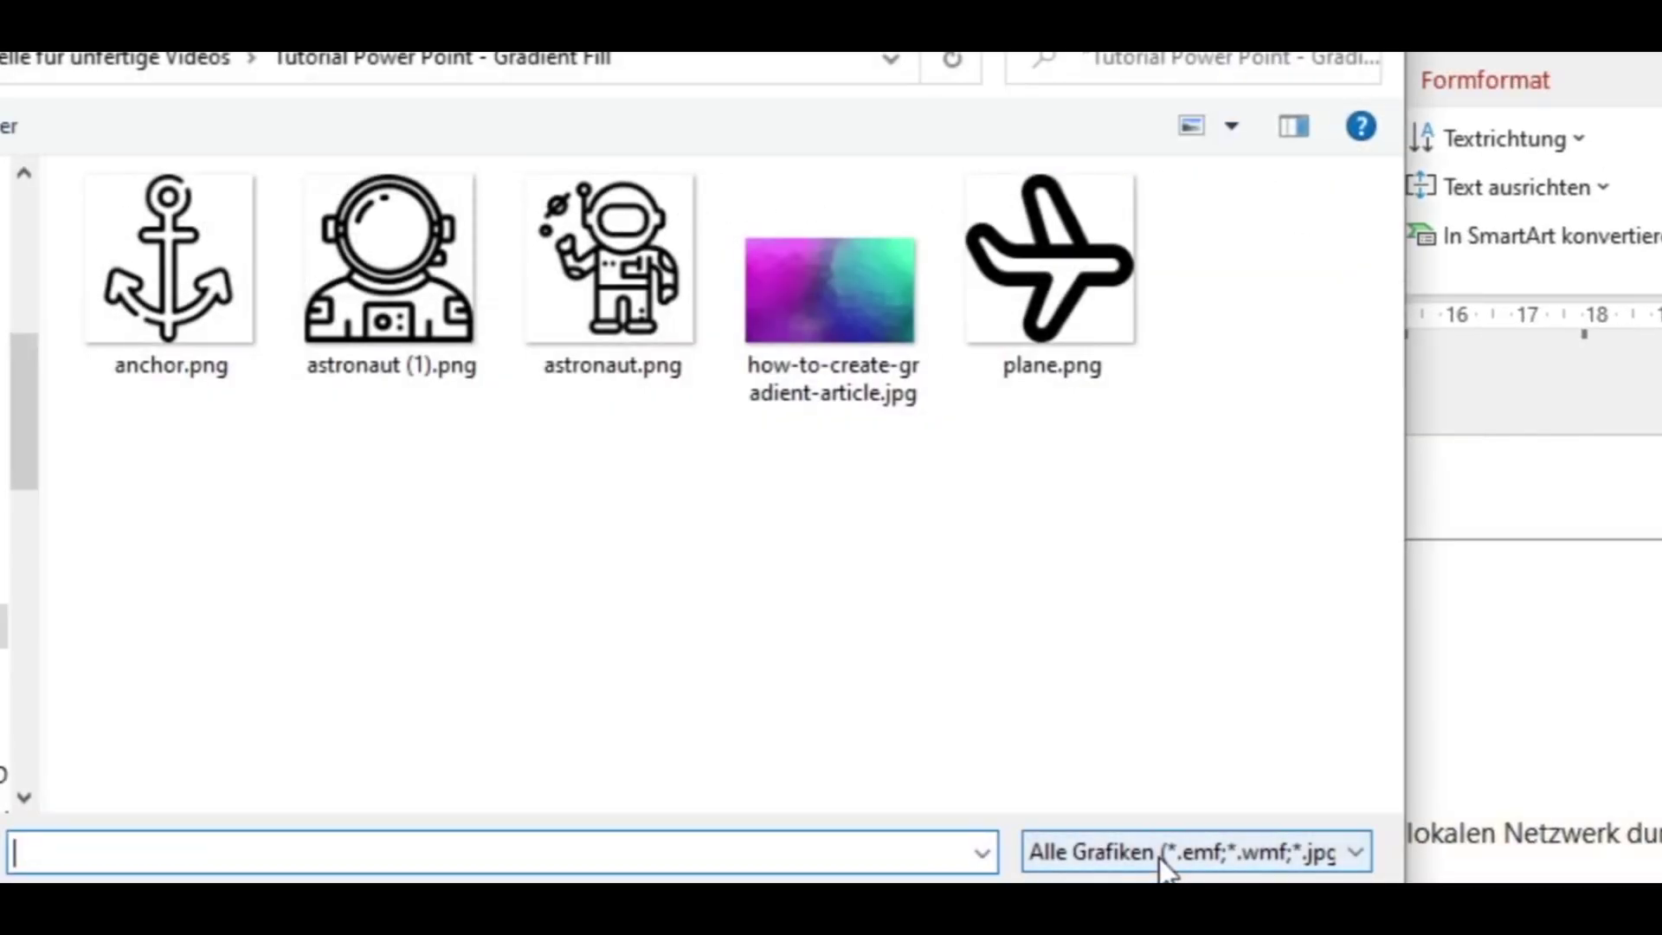
pyautogui.click(818, 320)
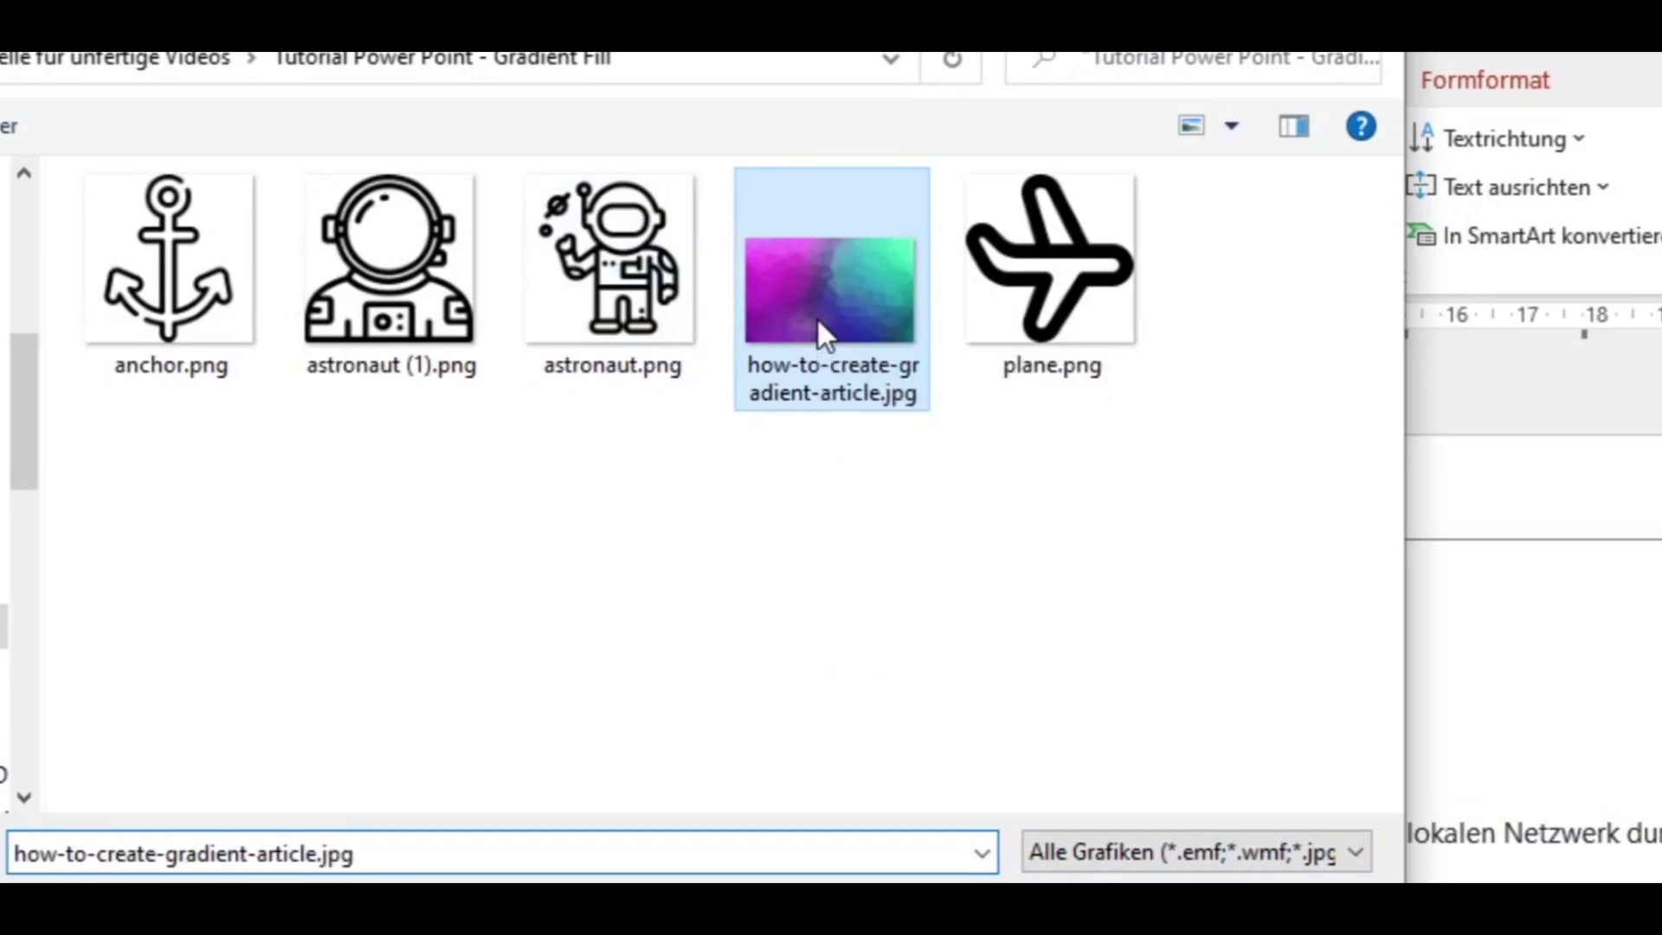
pyautogui.click(1073, 825)
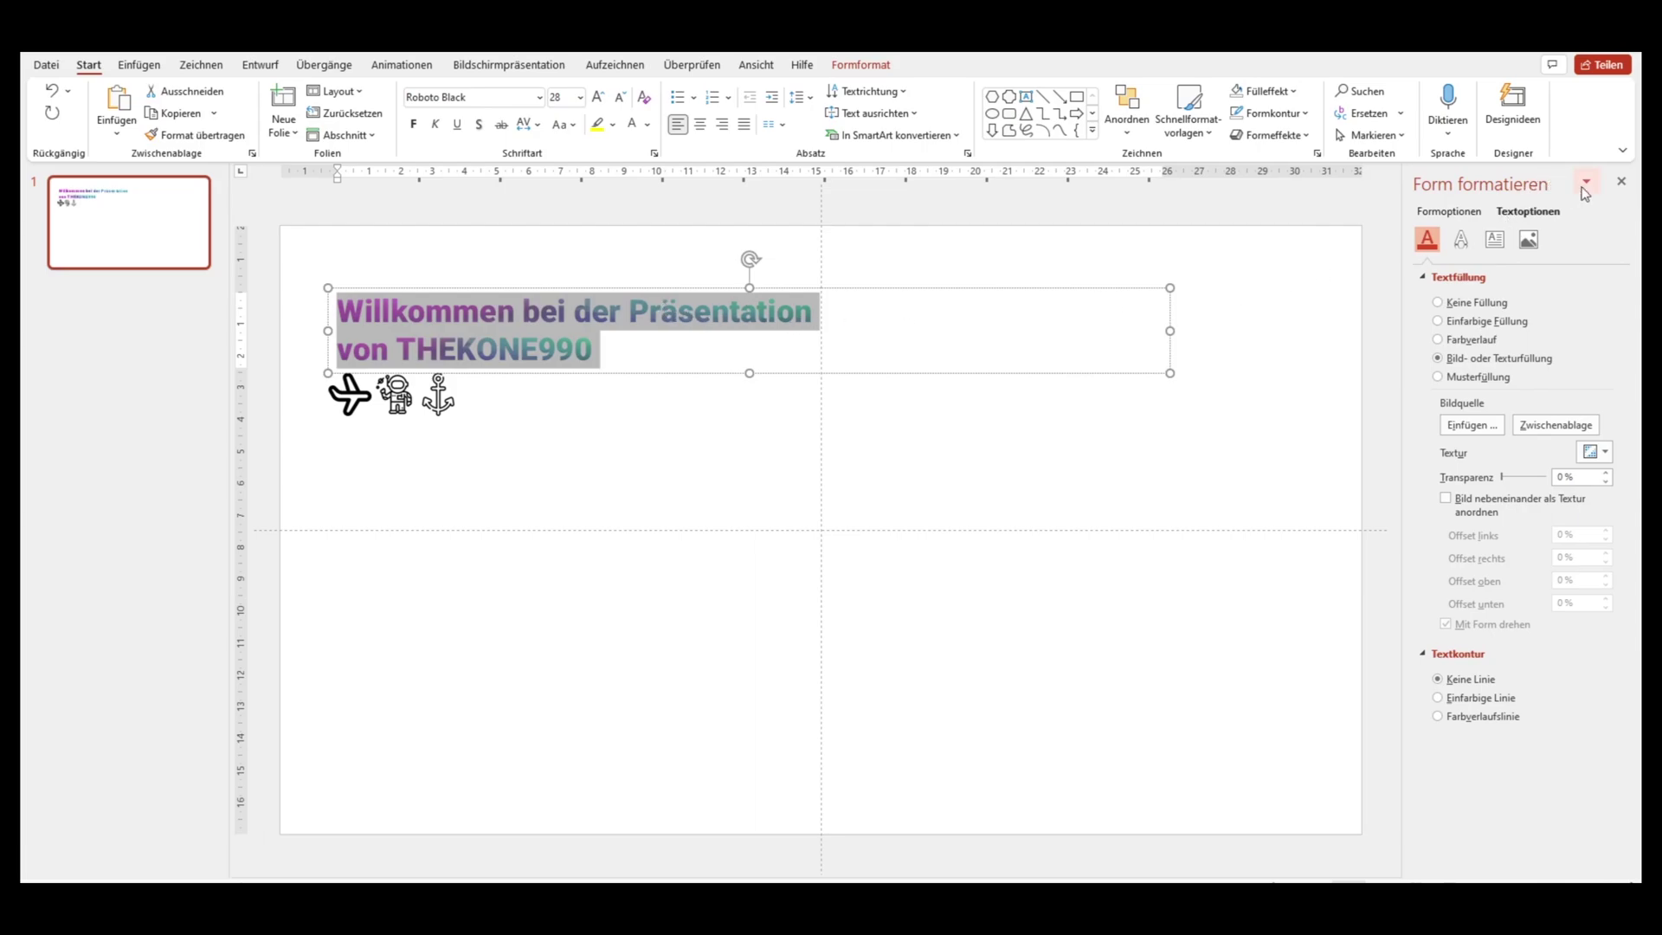
pyautogui.click(1621, 183)
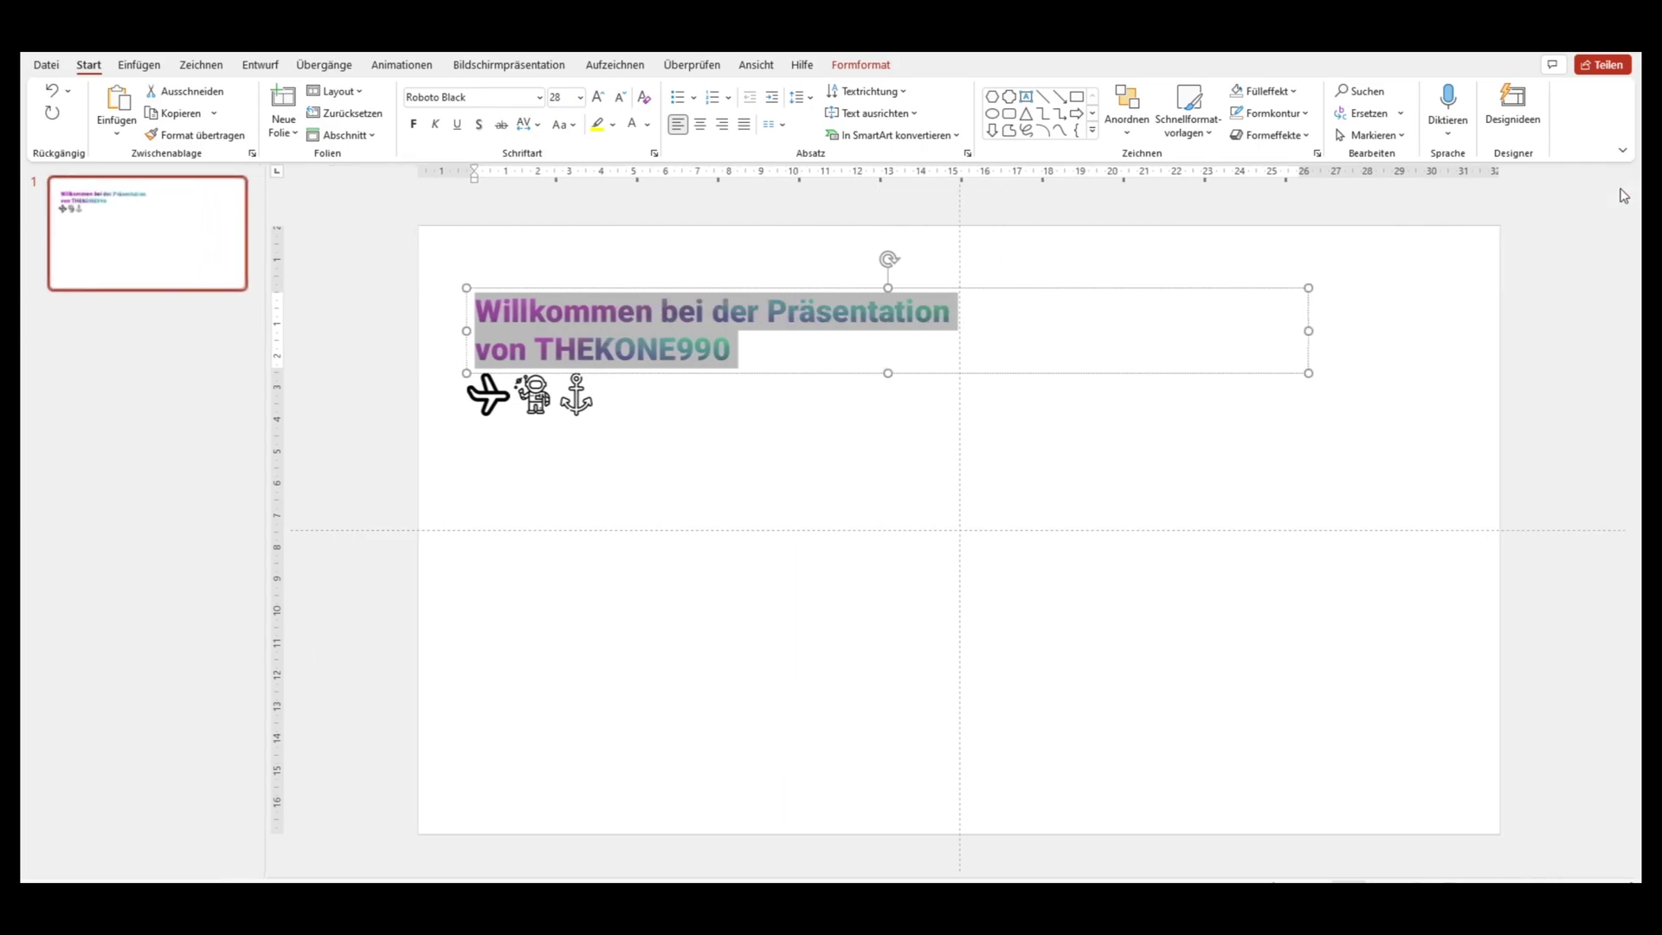
# - Deselect the title and open the Formen shapes gallery on the Einfügen tab
pyautogui.click(955, 555)
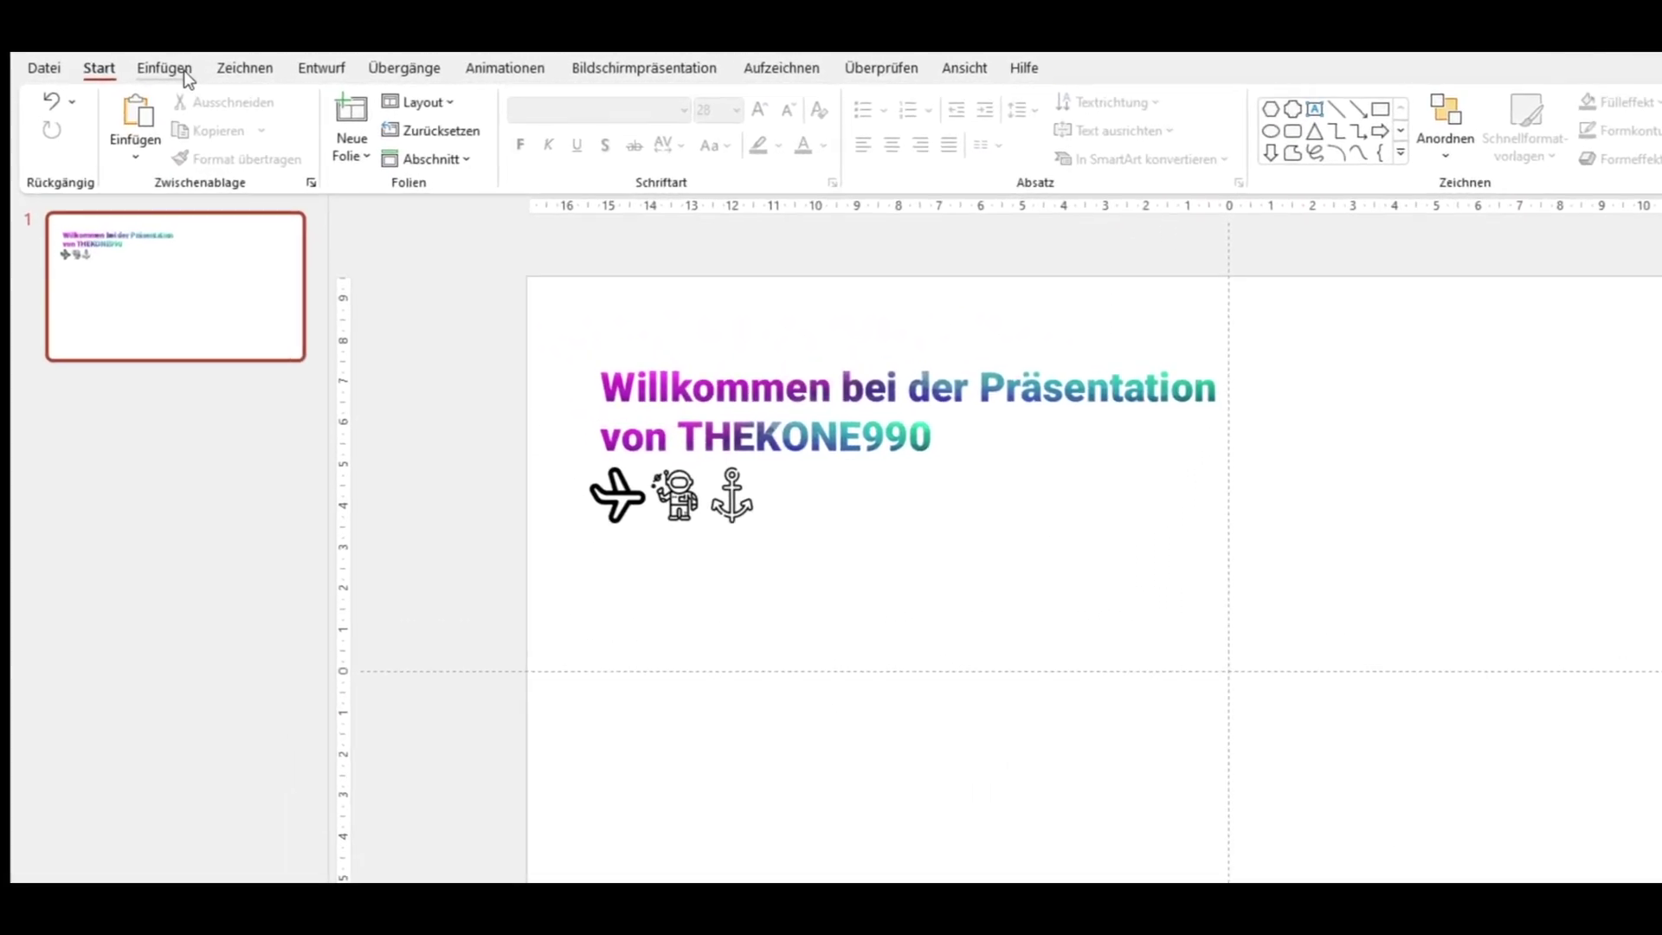
pyautogui.click(149, 66)
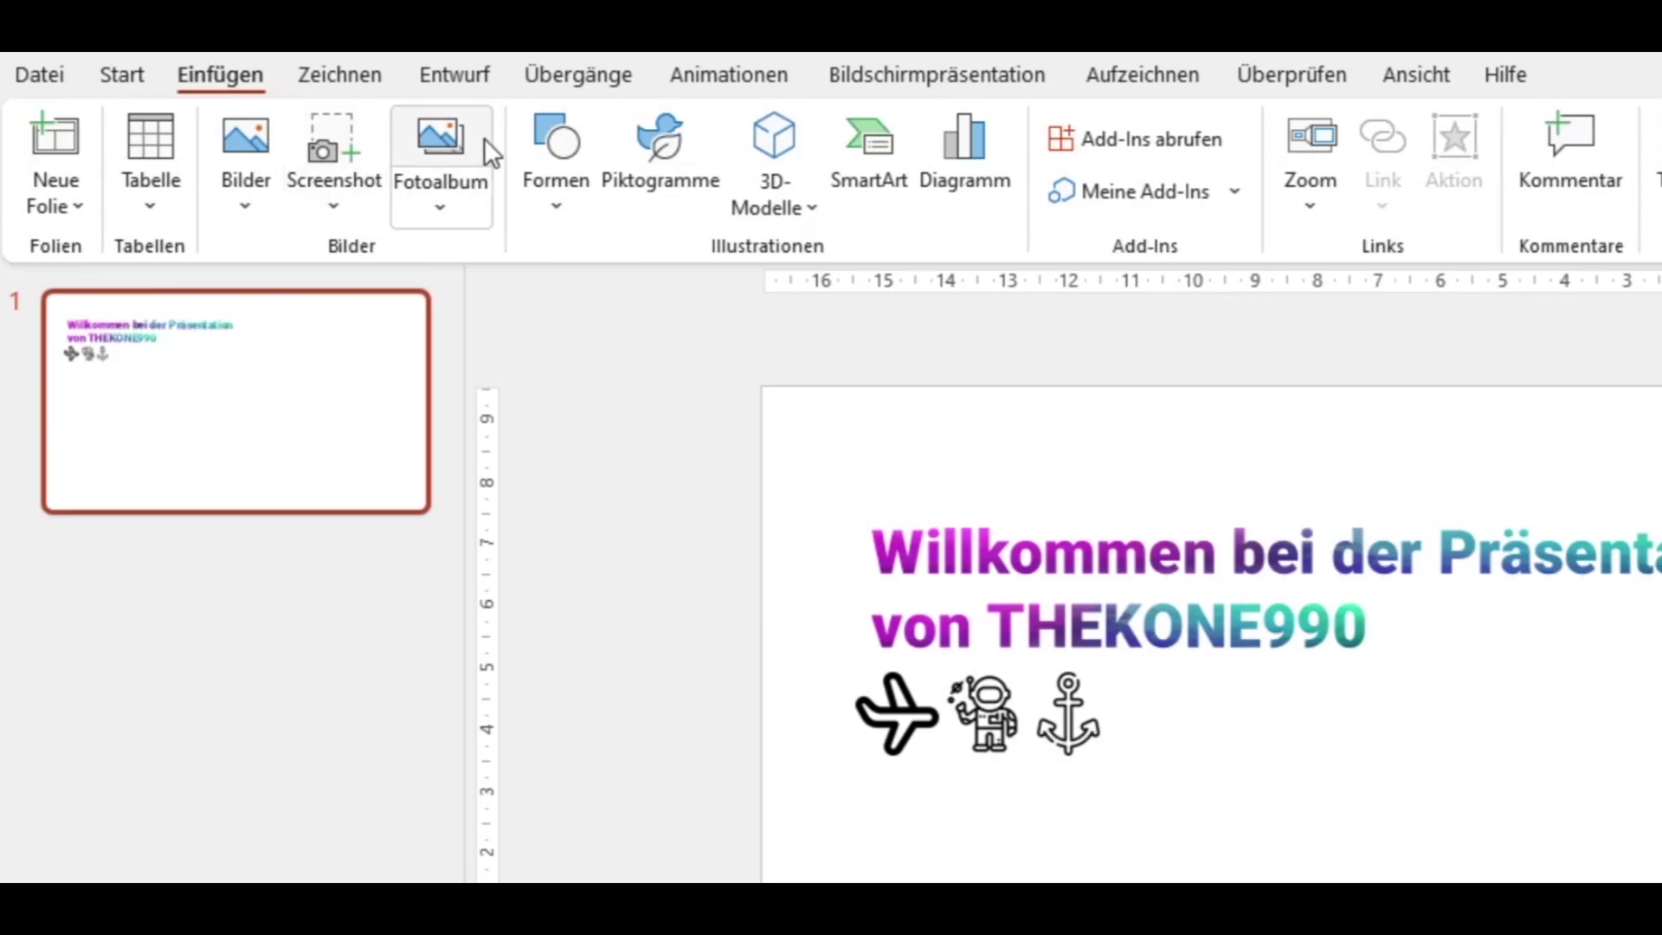
pyautogui.click(553, 155)
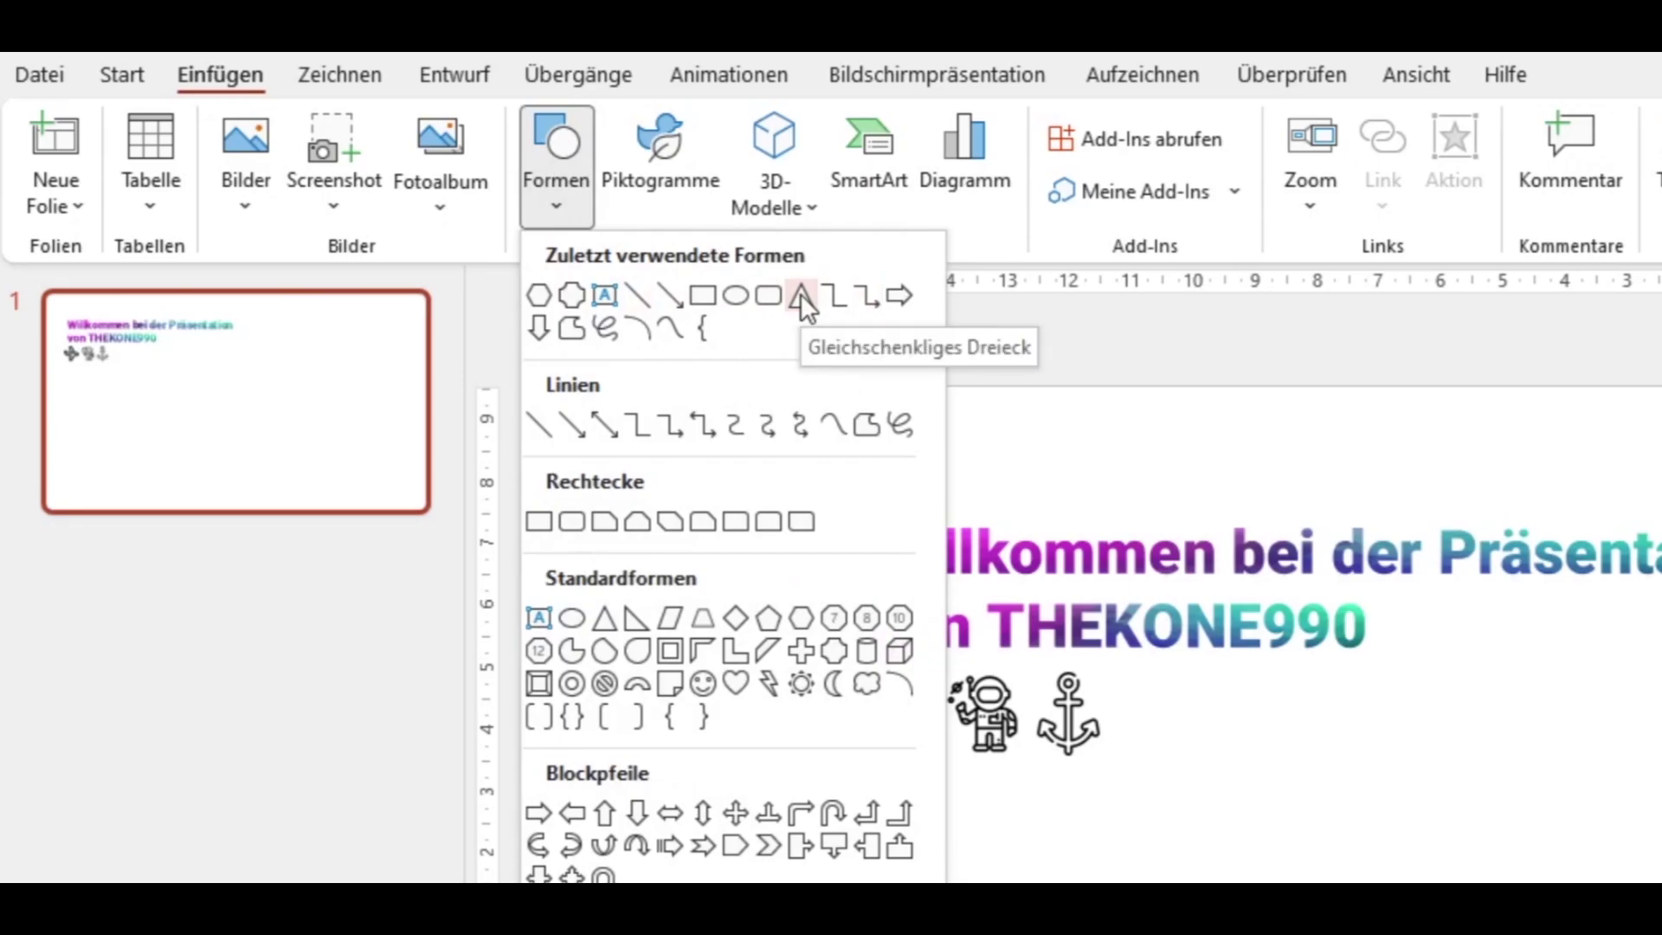
# - Draw a large isosceles triangle from its centre and move it up to fit the slide
pyautogui.click(799, 296)
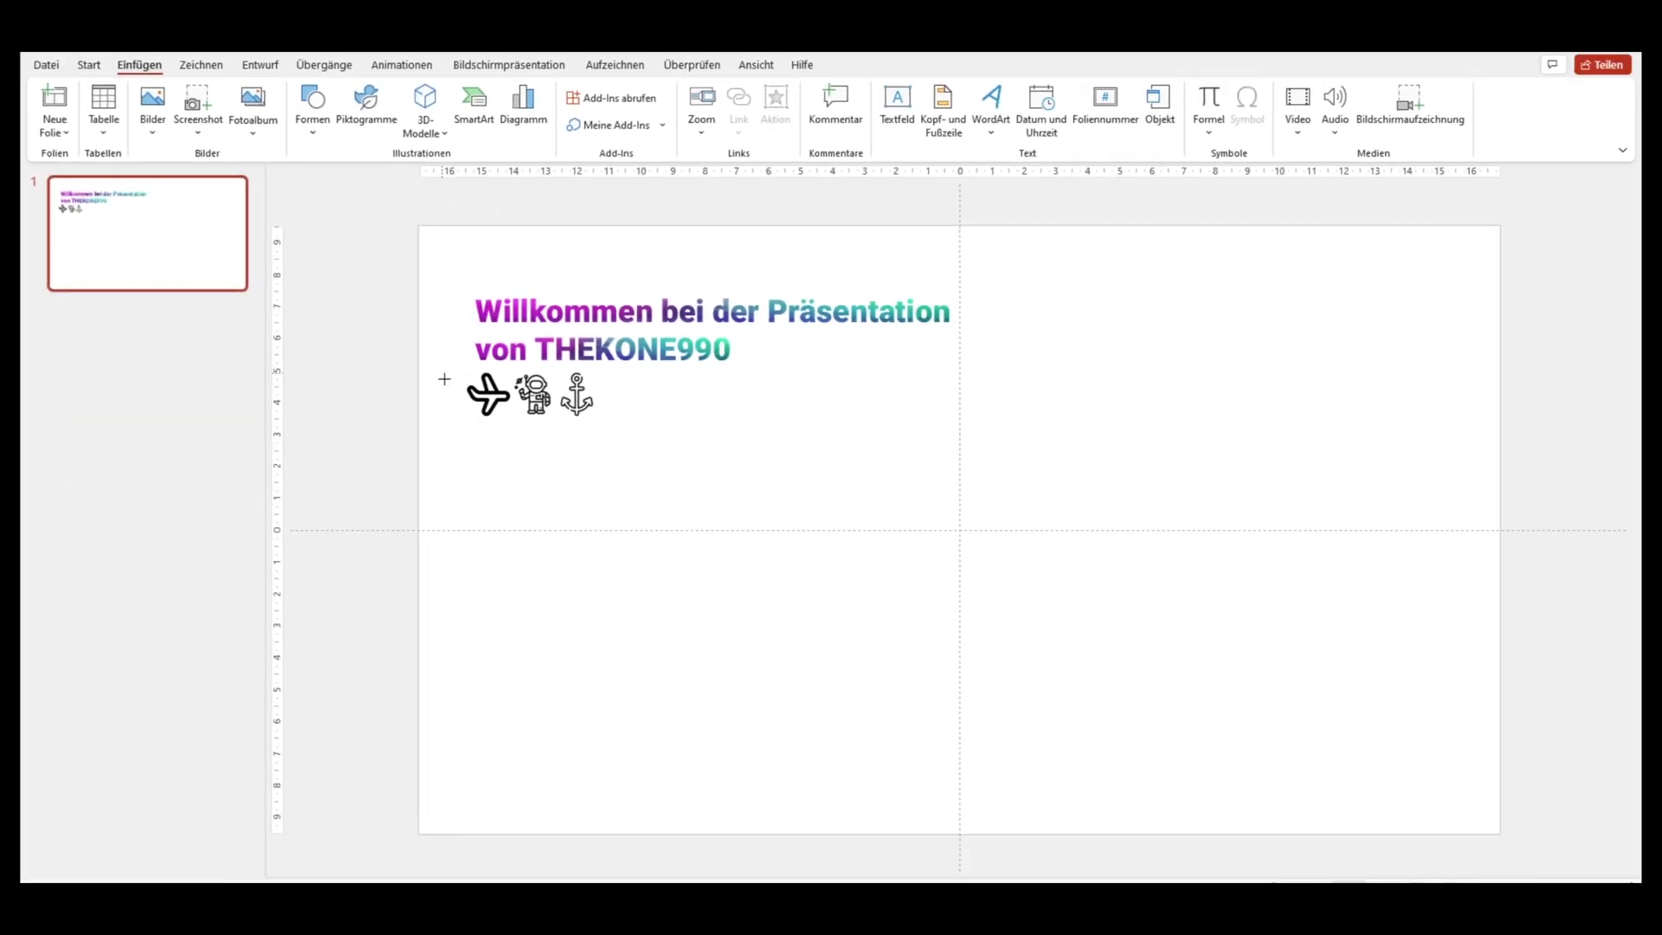
pyautogui.hotkey('ctrl', 'shift')
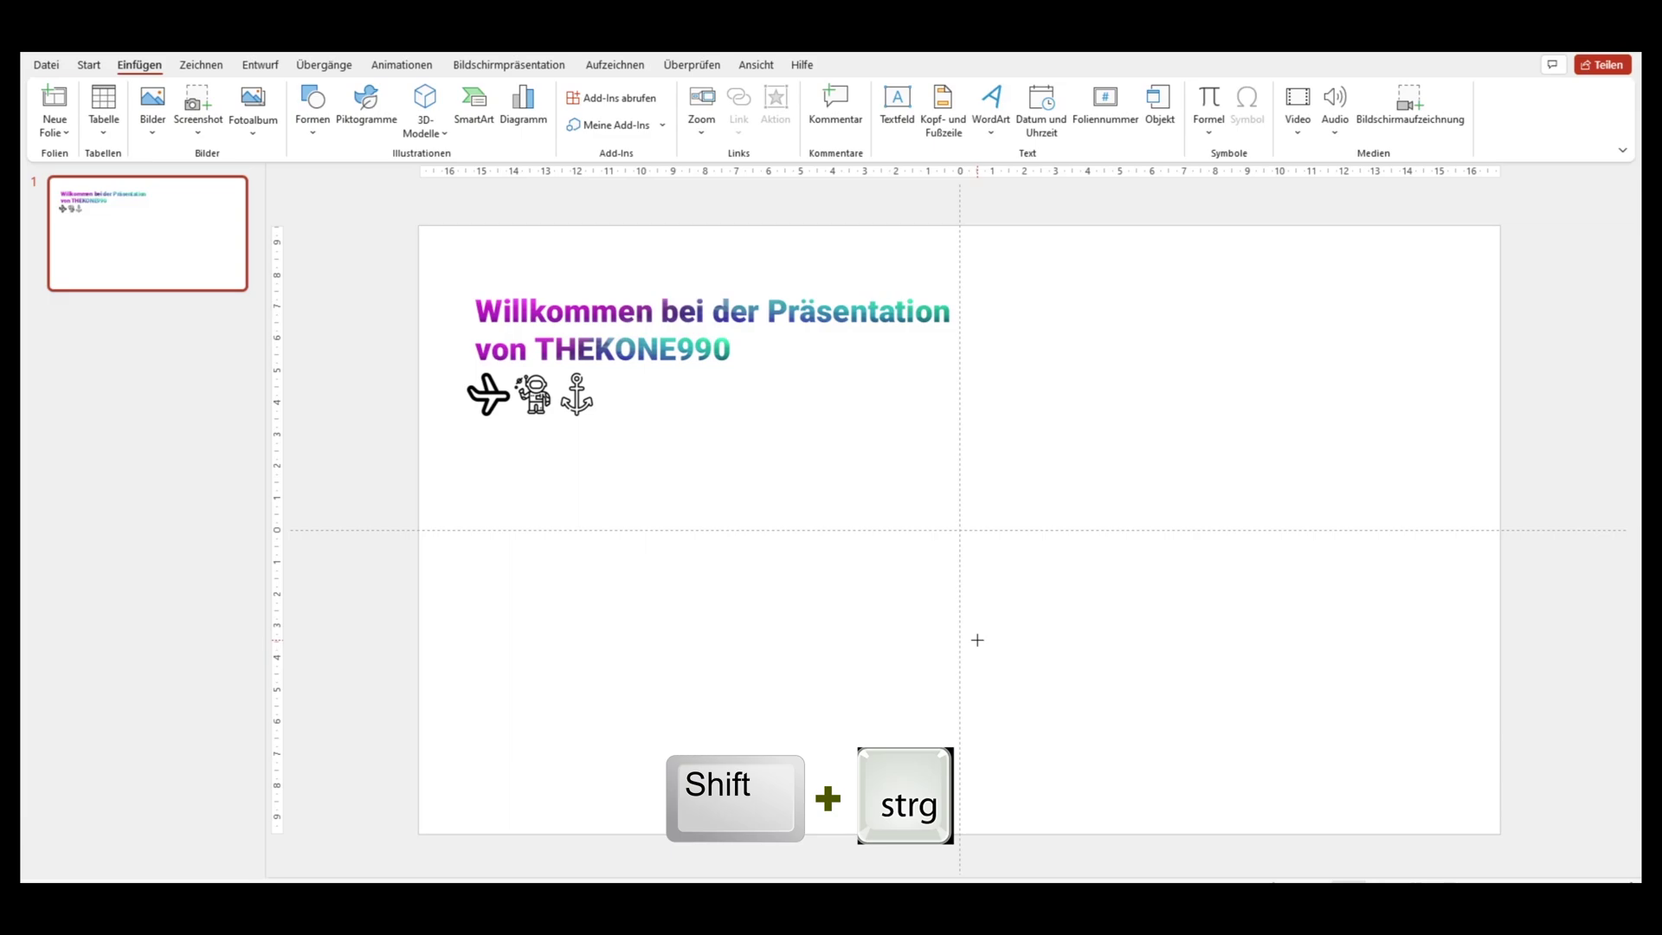
pyautogui.moveTo(977, 663); pyautogui.dragTo(779, 423)
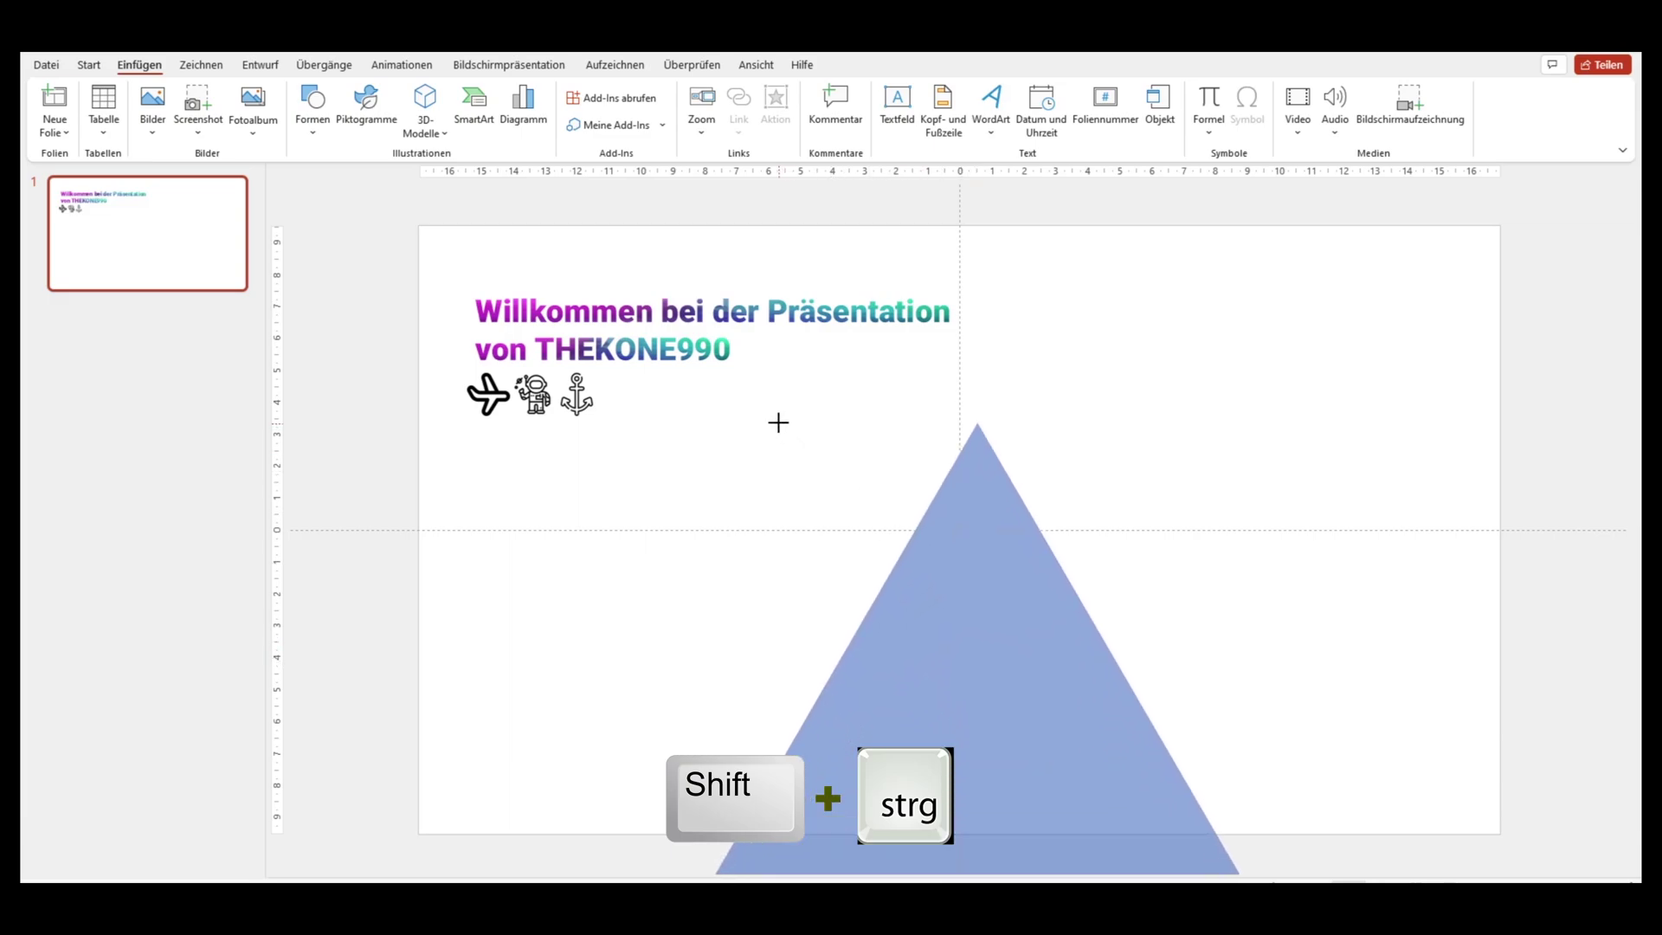
pyautogui.moveTo(780, 423); pyautogui.dragTo(780, 424)
pyautogui.moveTo(1024, 723); pyautogui.dragTo(1018, 606)
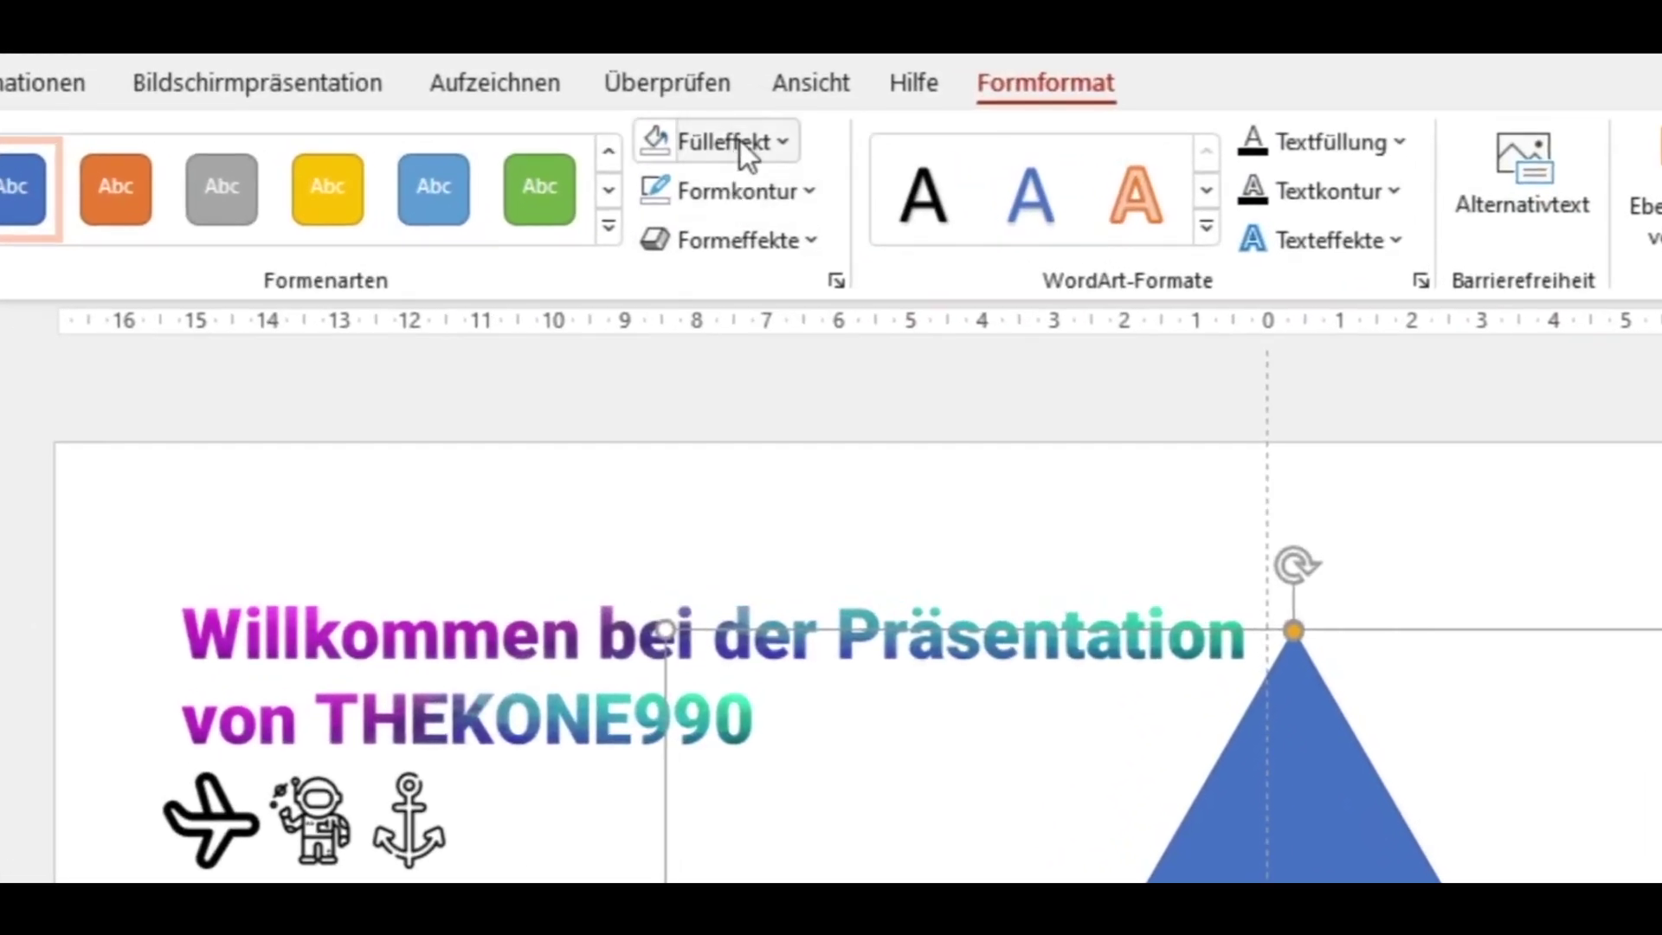
pyautogui.click(726, 103)
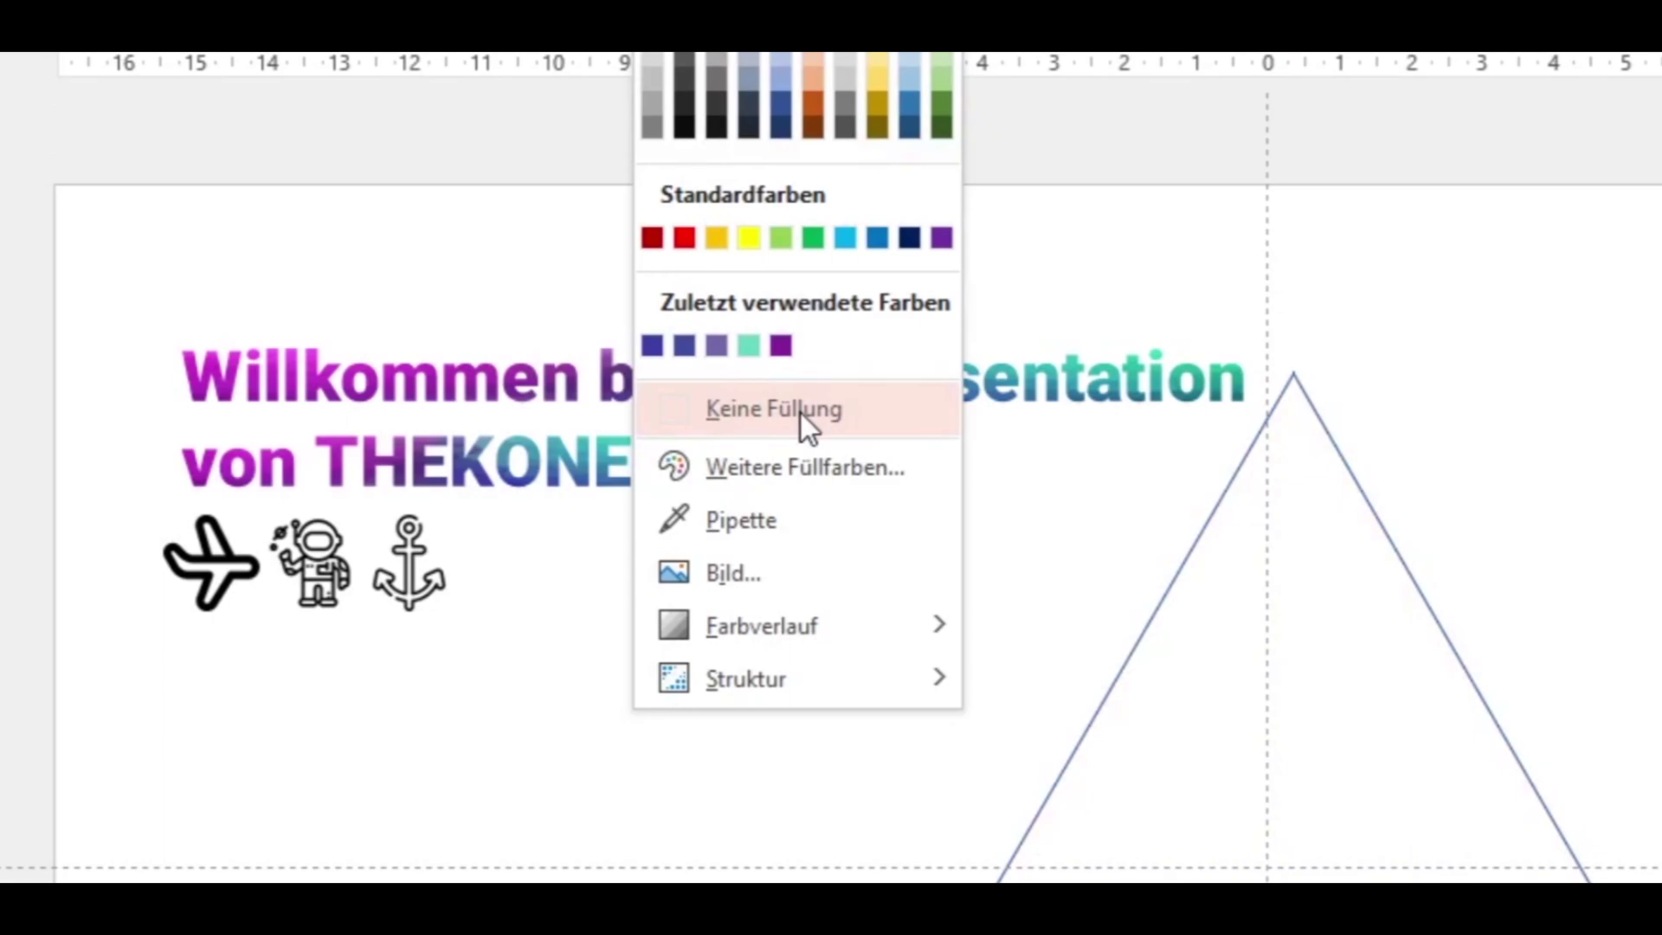
# - Remove the triangle's fill and give it a 6 pt outline
pyautogui.click(802, 413)
pyautogui.click(735, 124)
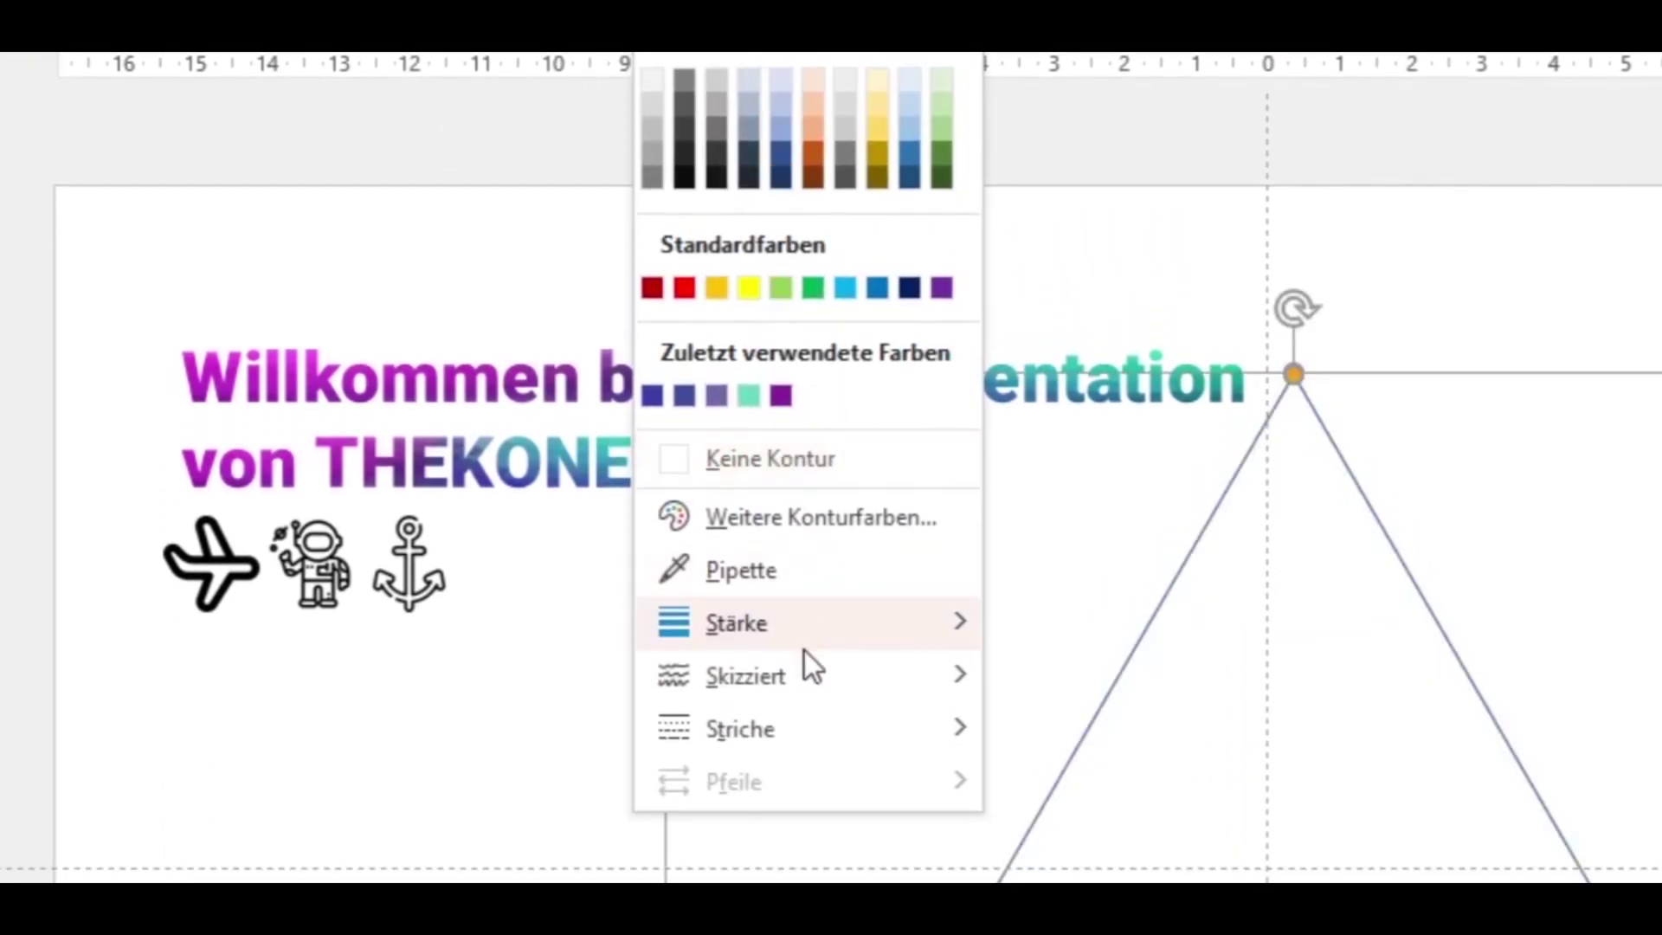
pyautogui.moveTo(516, 336)
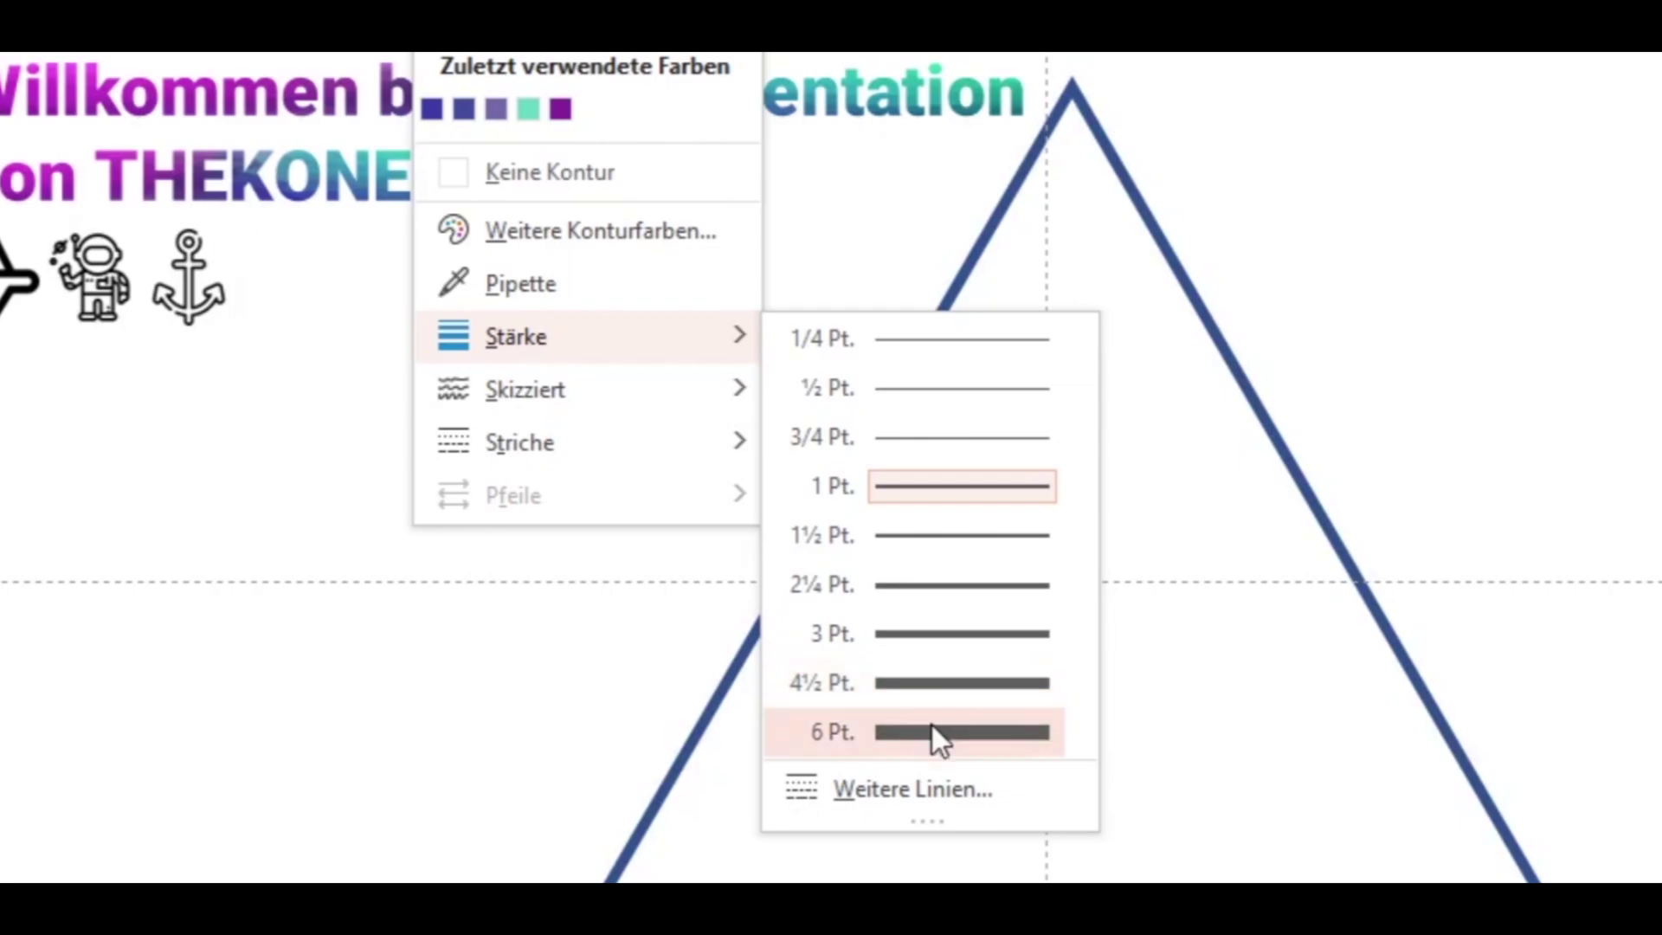
pyautogui.click(932, 731)
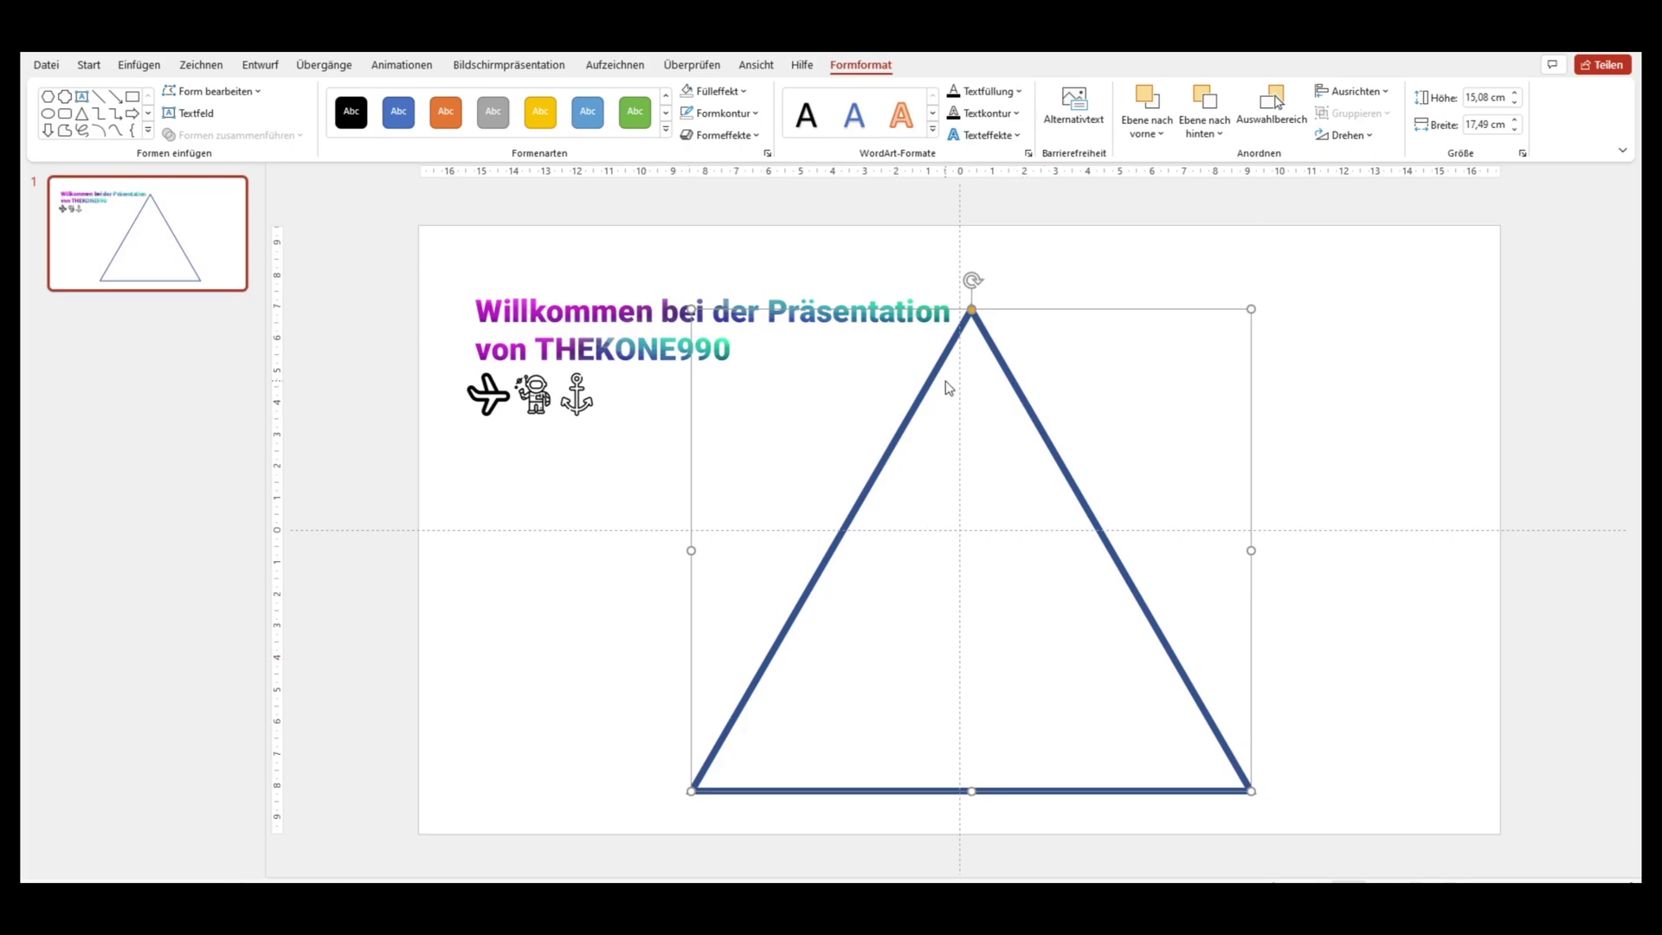
pyautogui.keyDown('ctrl'); pyautogui.scroll(-2, 946, 386); pyautogui.keyUp('ctrl')
# - Move the outlined triangle to the lower right so it extends past the slide edge
pyautogui.keyDown('ctrl'); pyautogui.scroll(-2, 961, 407); pyautogui.keyUp('ctrl')
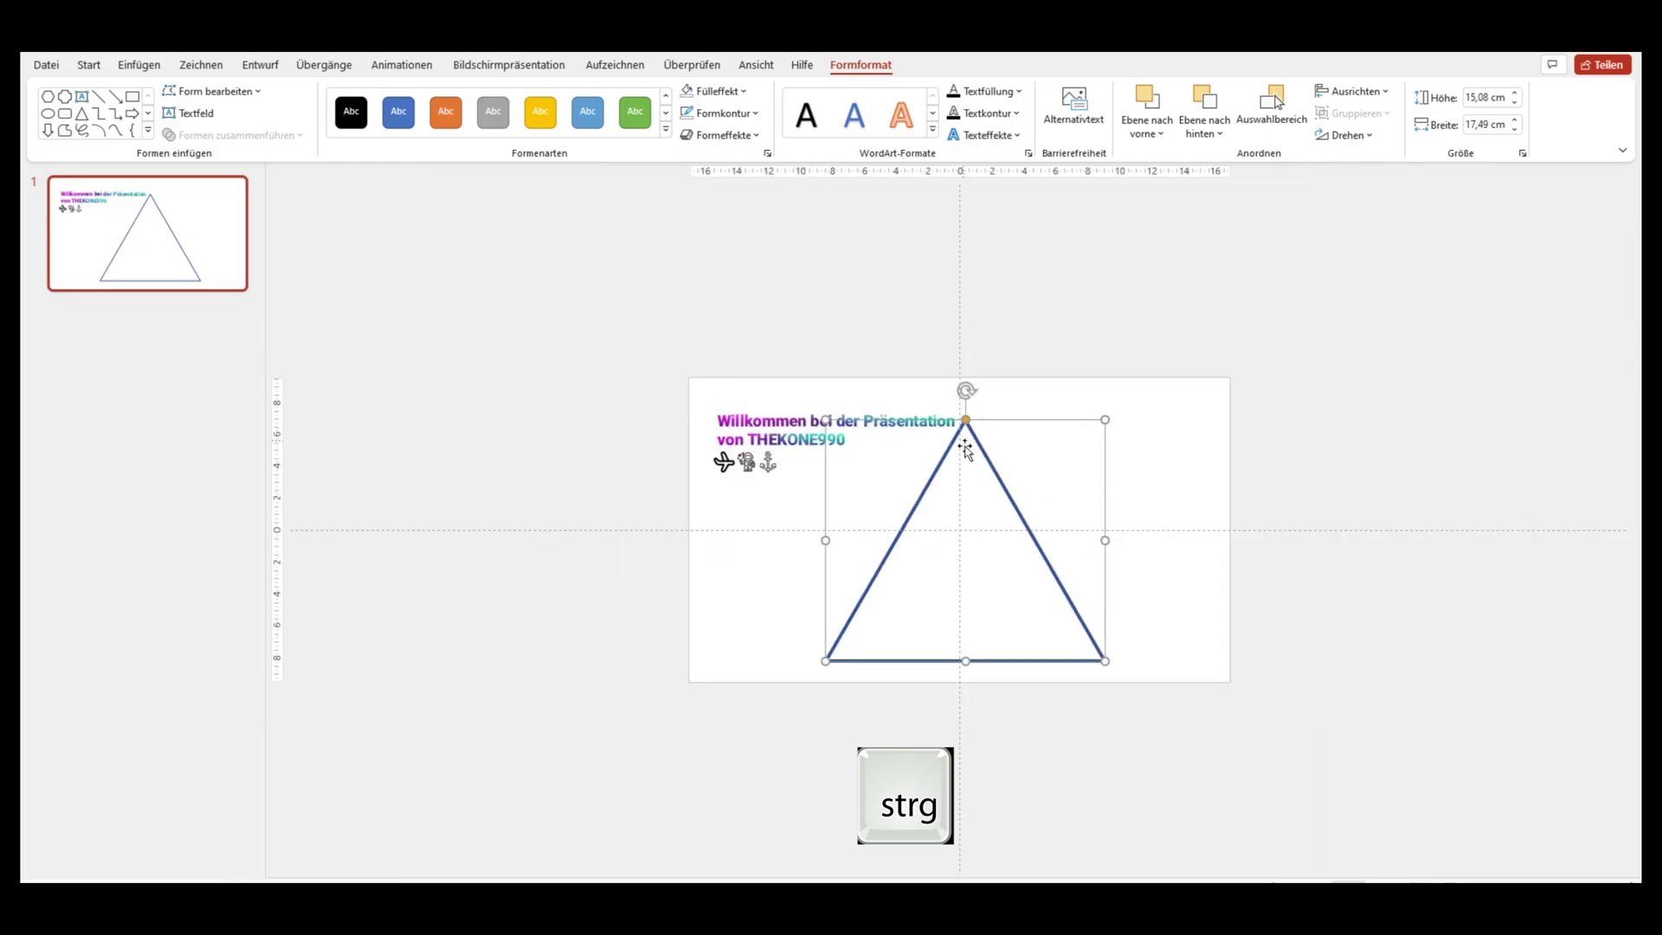
pyautogui.moveTo(984, 419)
pyautogui.mouseDown()
pyautogui.moveTo(1194, 476)
pyautogui.moveTo(1042, 508)
pyautogui.moveTo(1020, 529)
pyautogui.mouseUp()
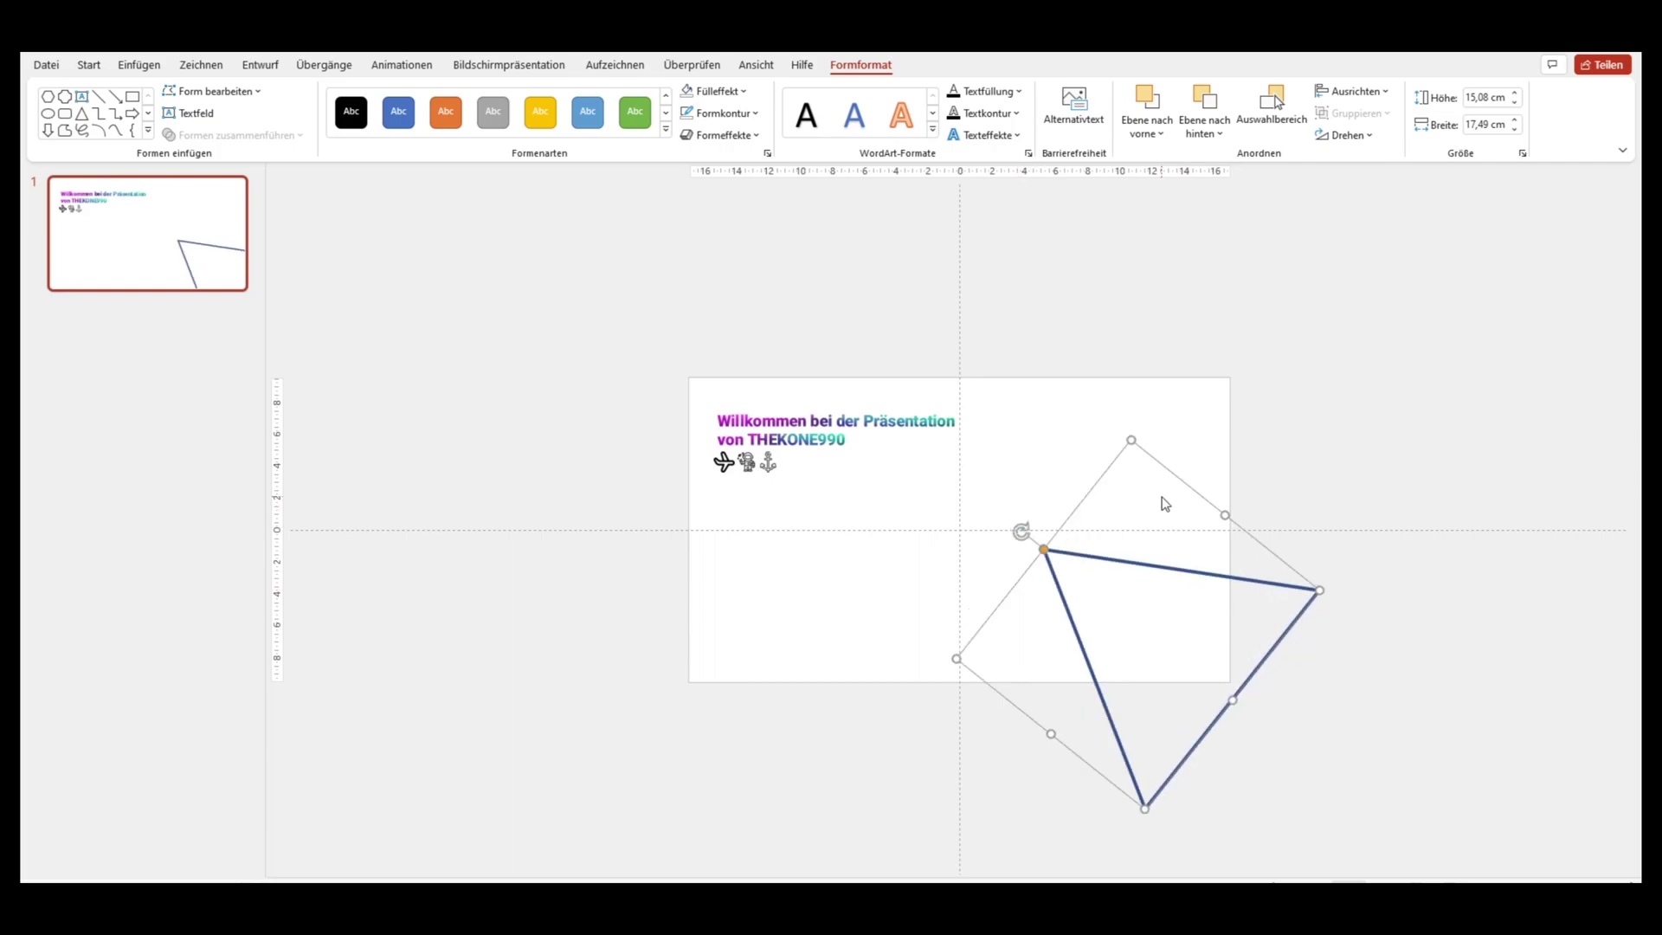
pyautogui.keyDown('ctrl'); pyautogui.scroll(3, 1163, 502); pyautogui.keyUp('ctrl')
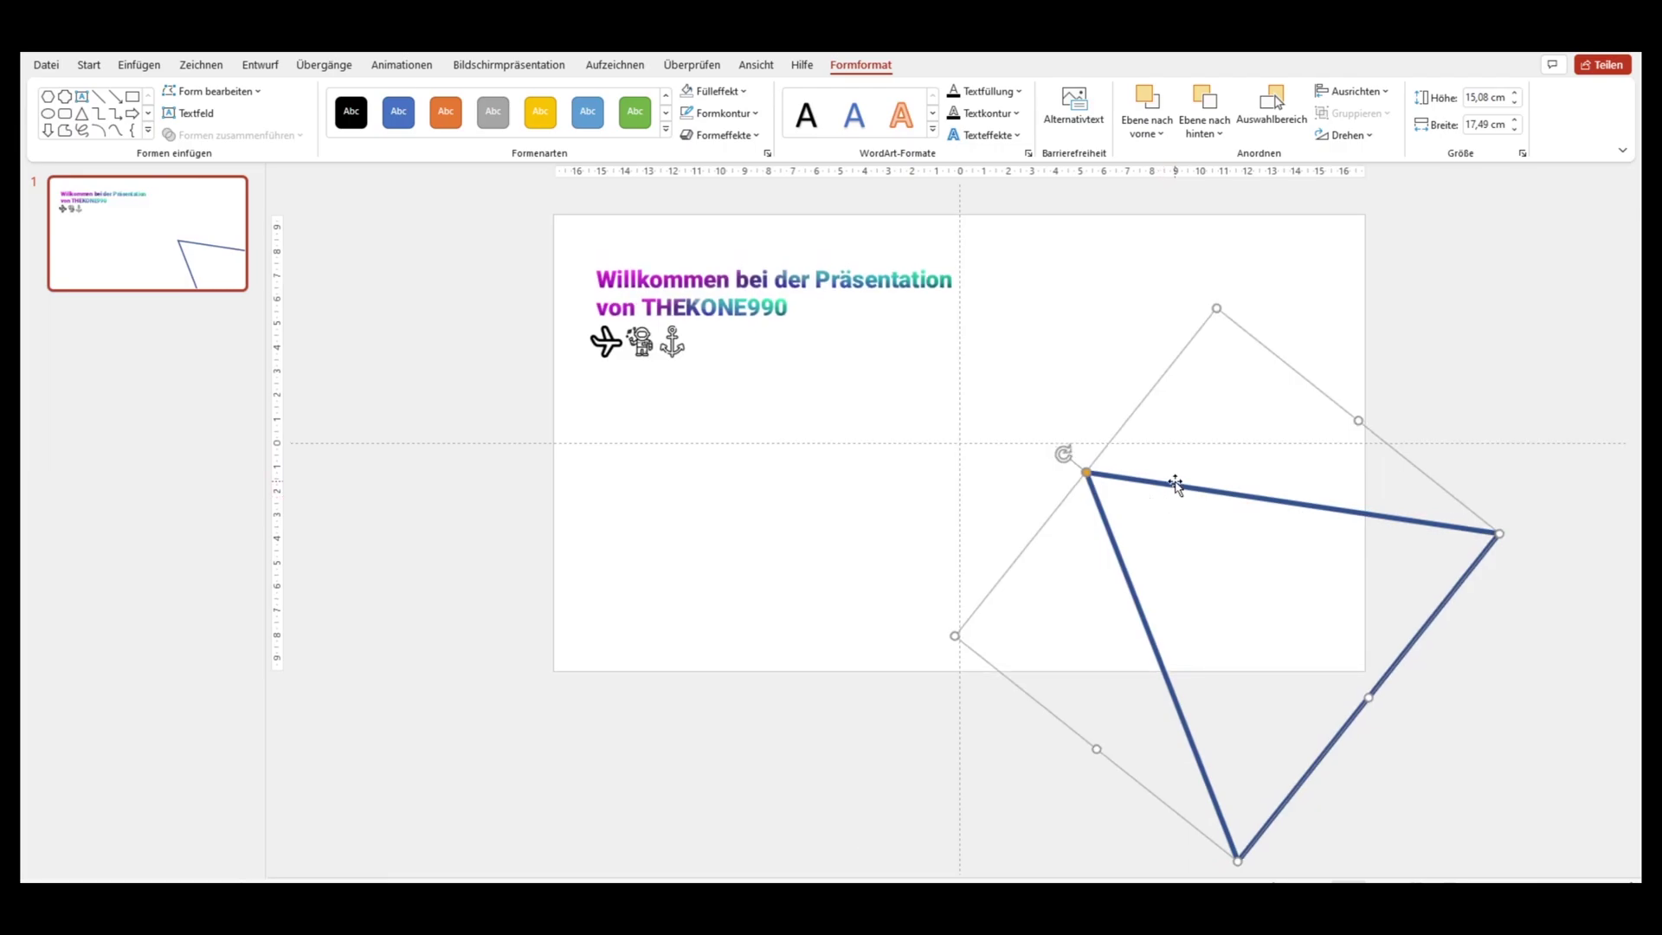
# - Make the triangle's outline a gradient line and pick the eyedropper for the first gradient stop
pyautogui.rightClick(1174, 481)
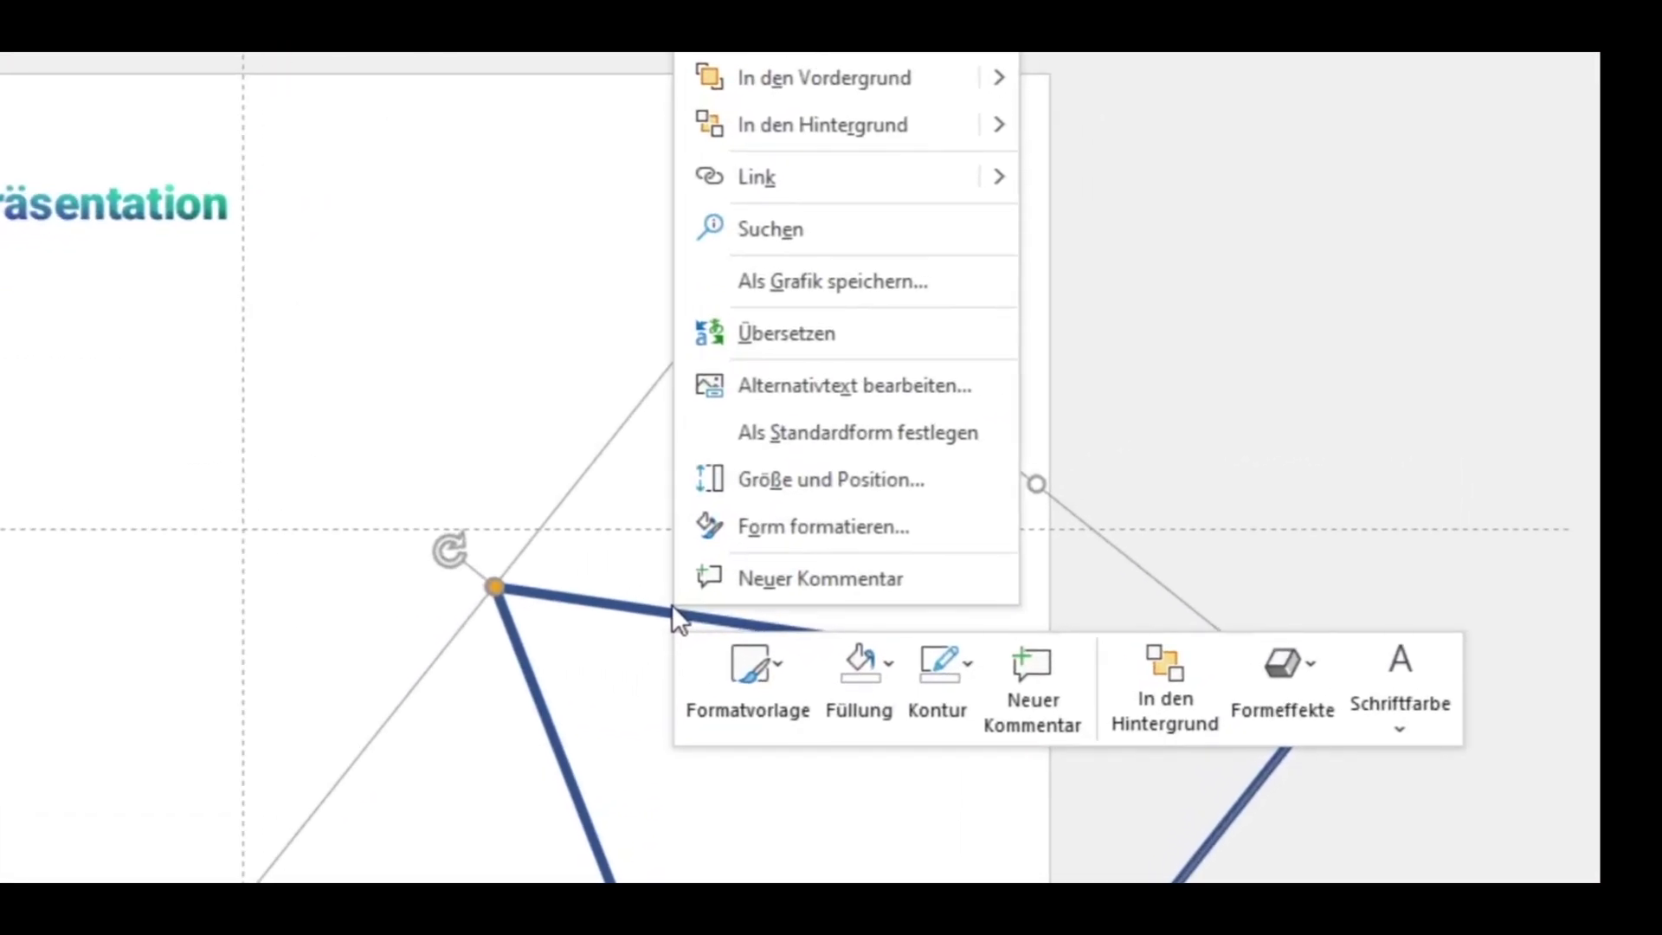
pyautogui.click(751, 517)
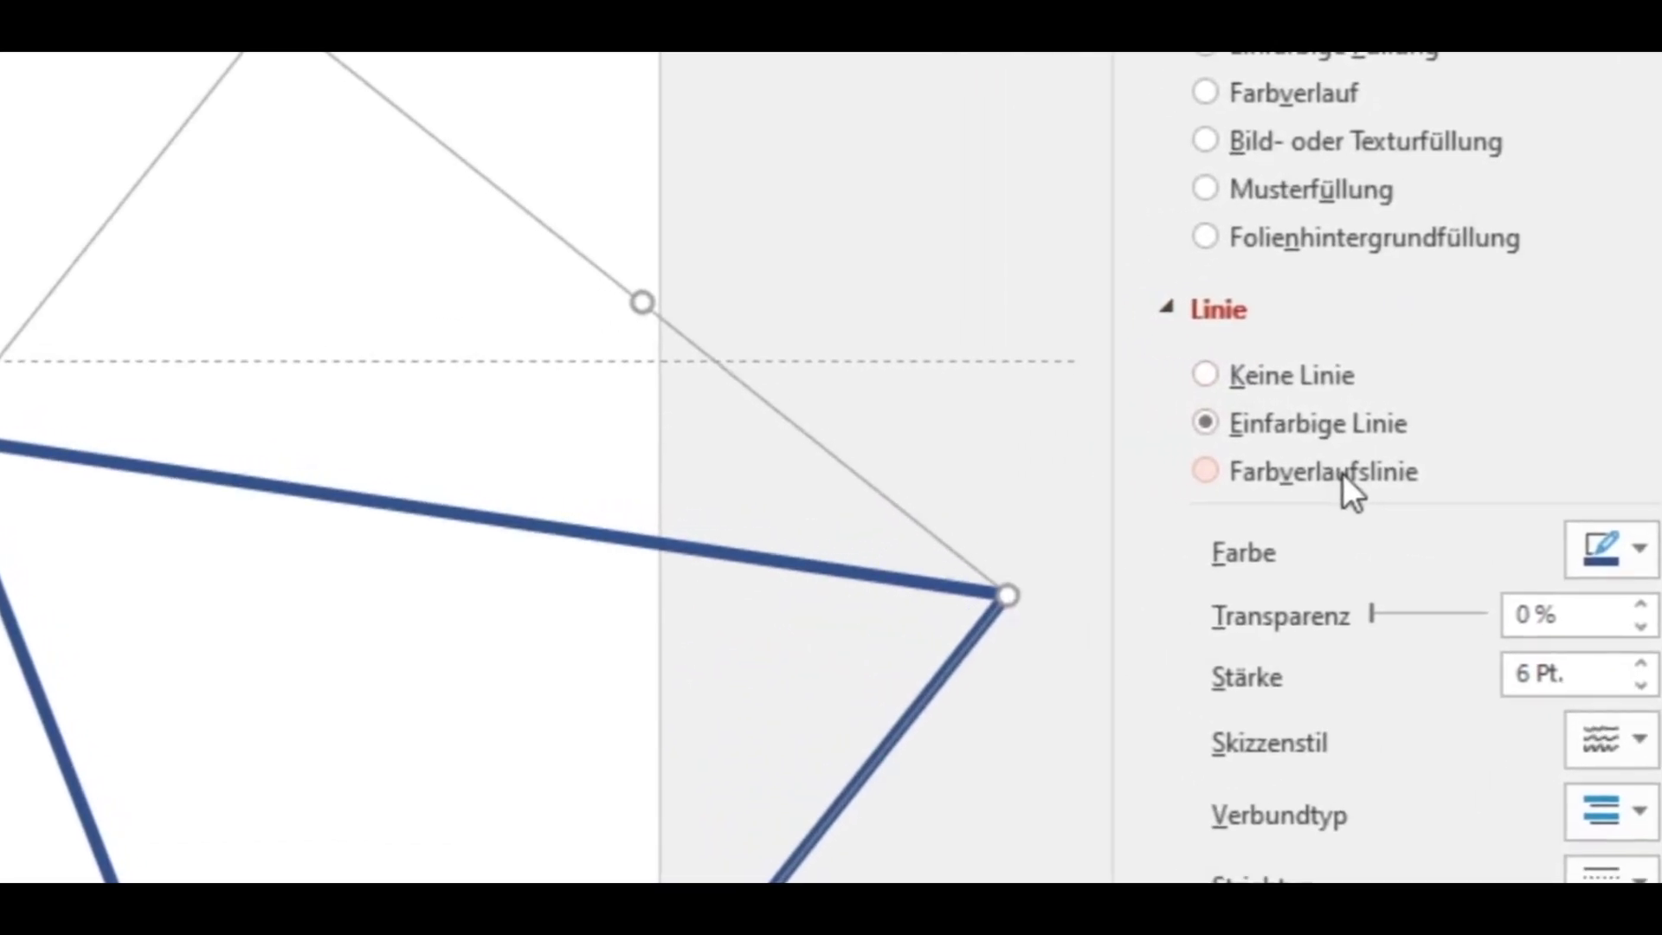
pyautogui.click(1343, 474)
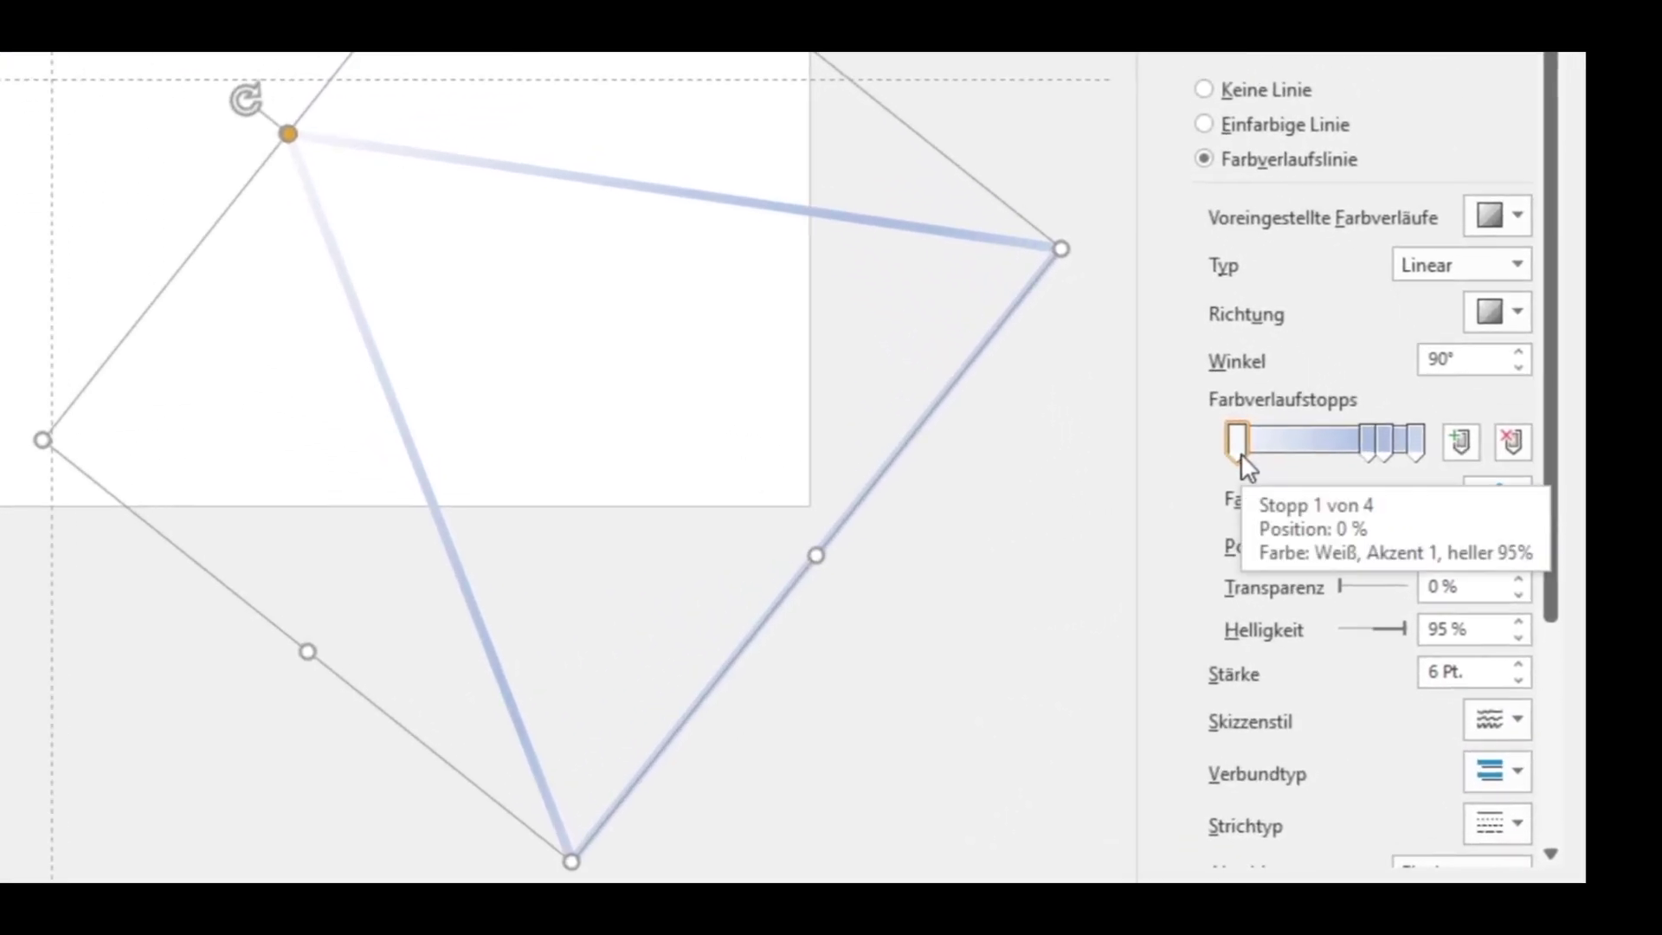
pyautogui.click(1241, 454)
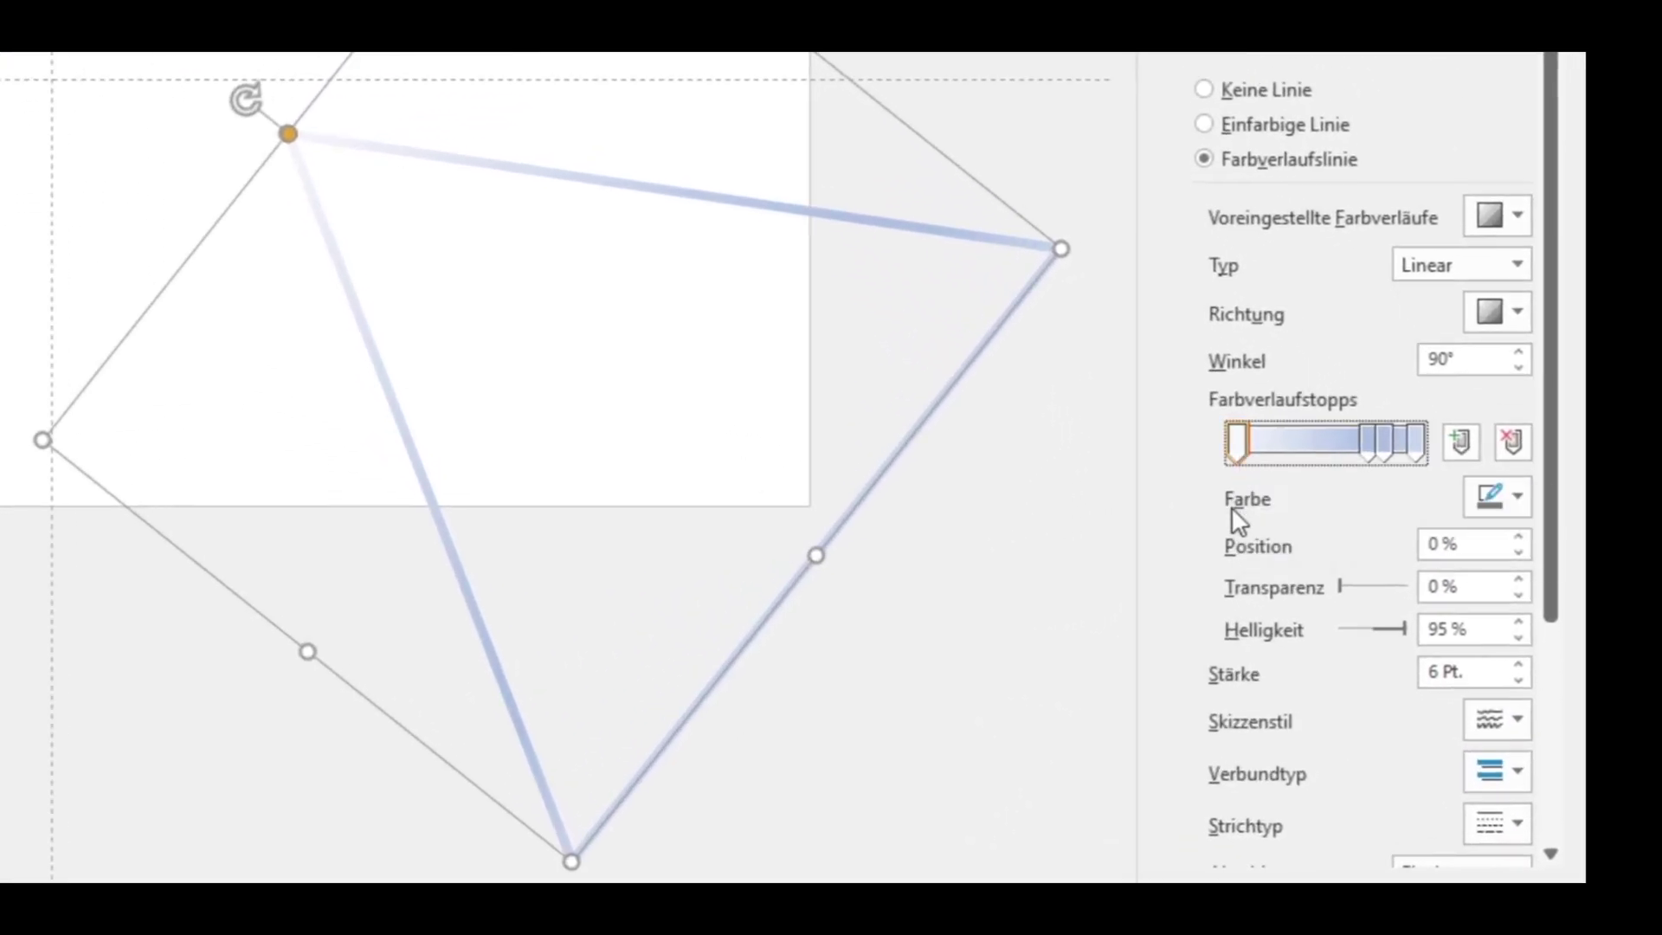
pyautogui.click(1499, 497)
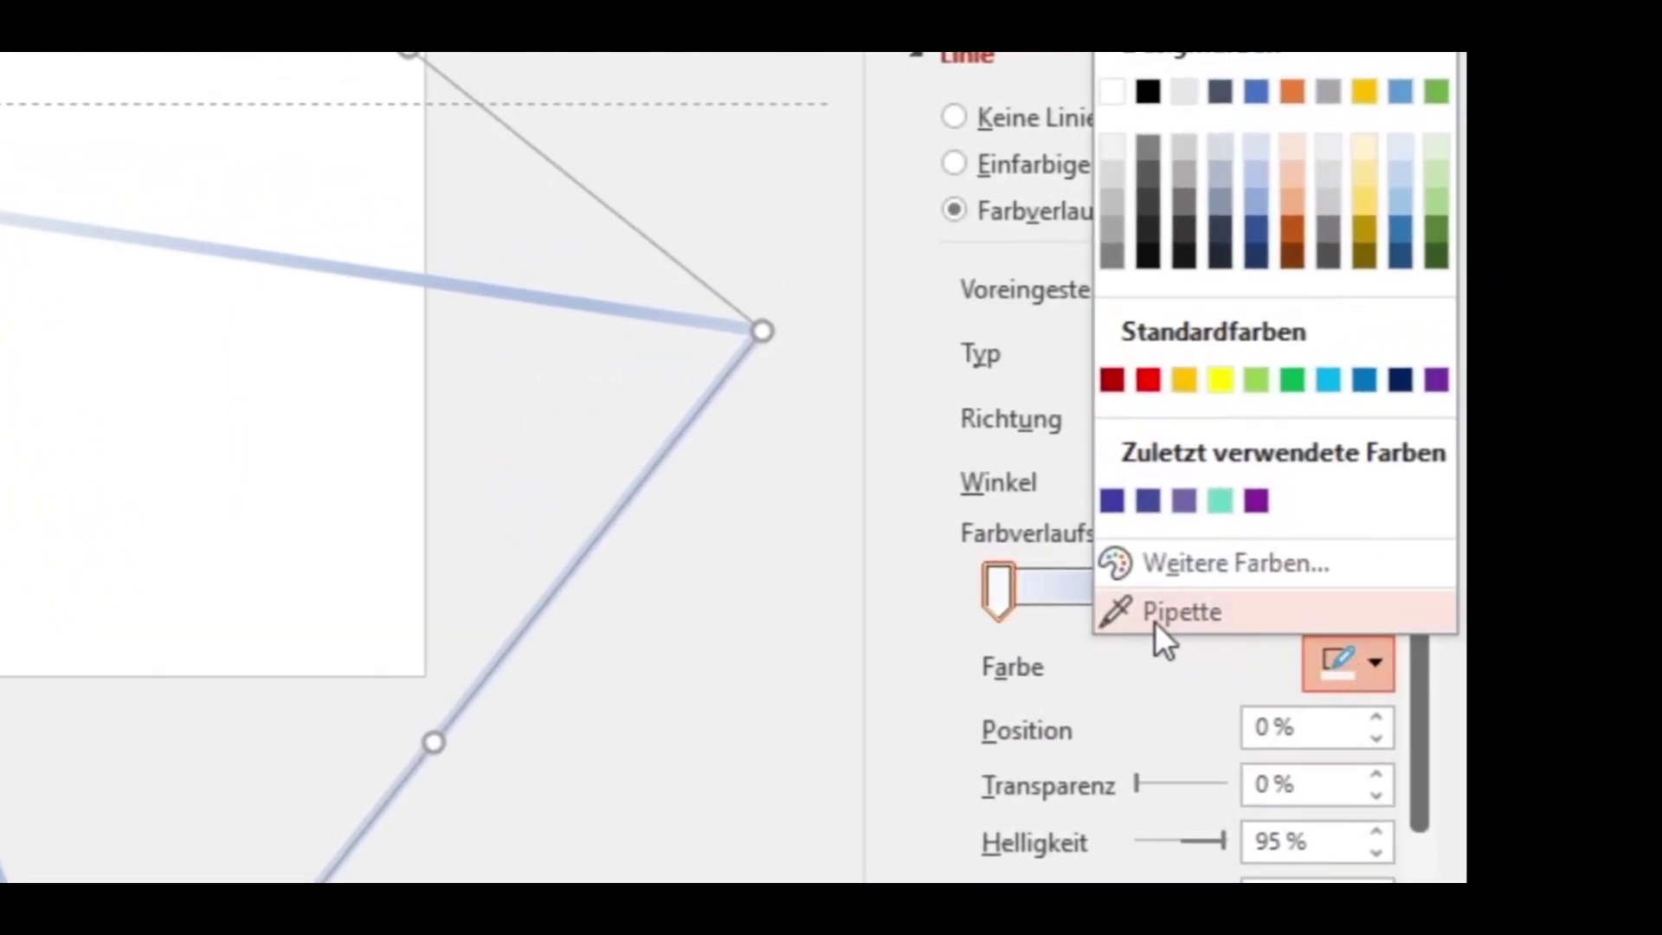
pyautogui.click(1171, 615)
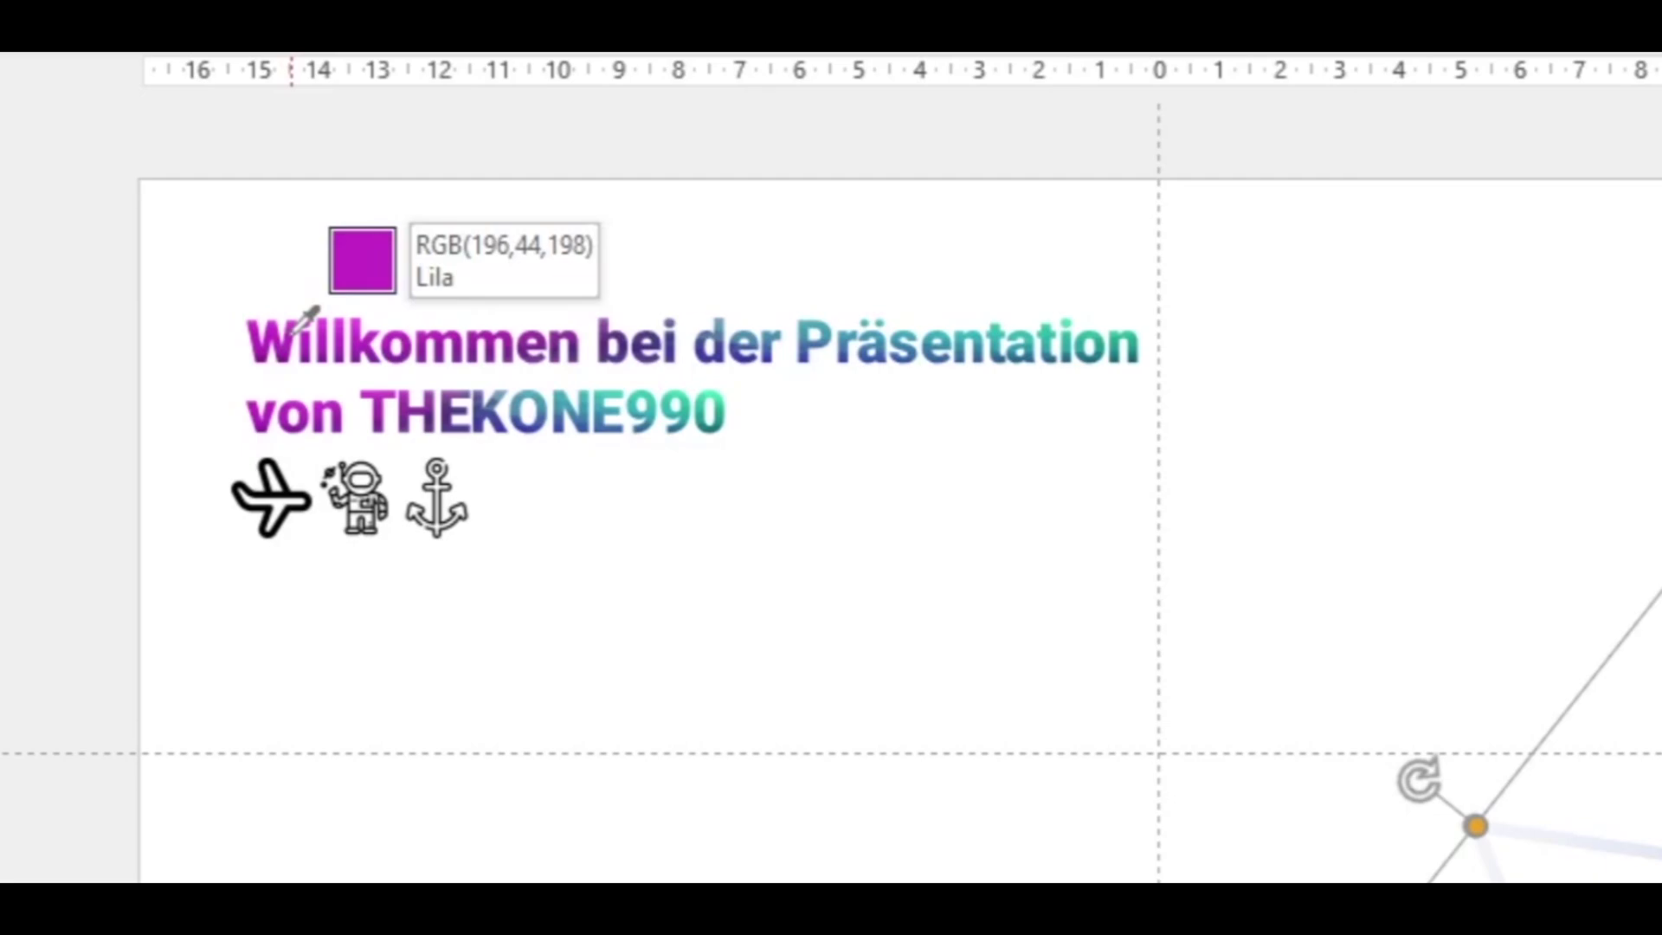
# - Sample the title's magenta and blue for the gradient stops, one at 74 %, ending in teal
pyautogui.click(293, 332)
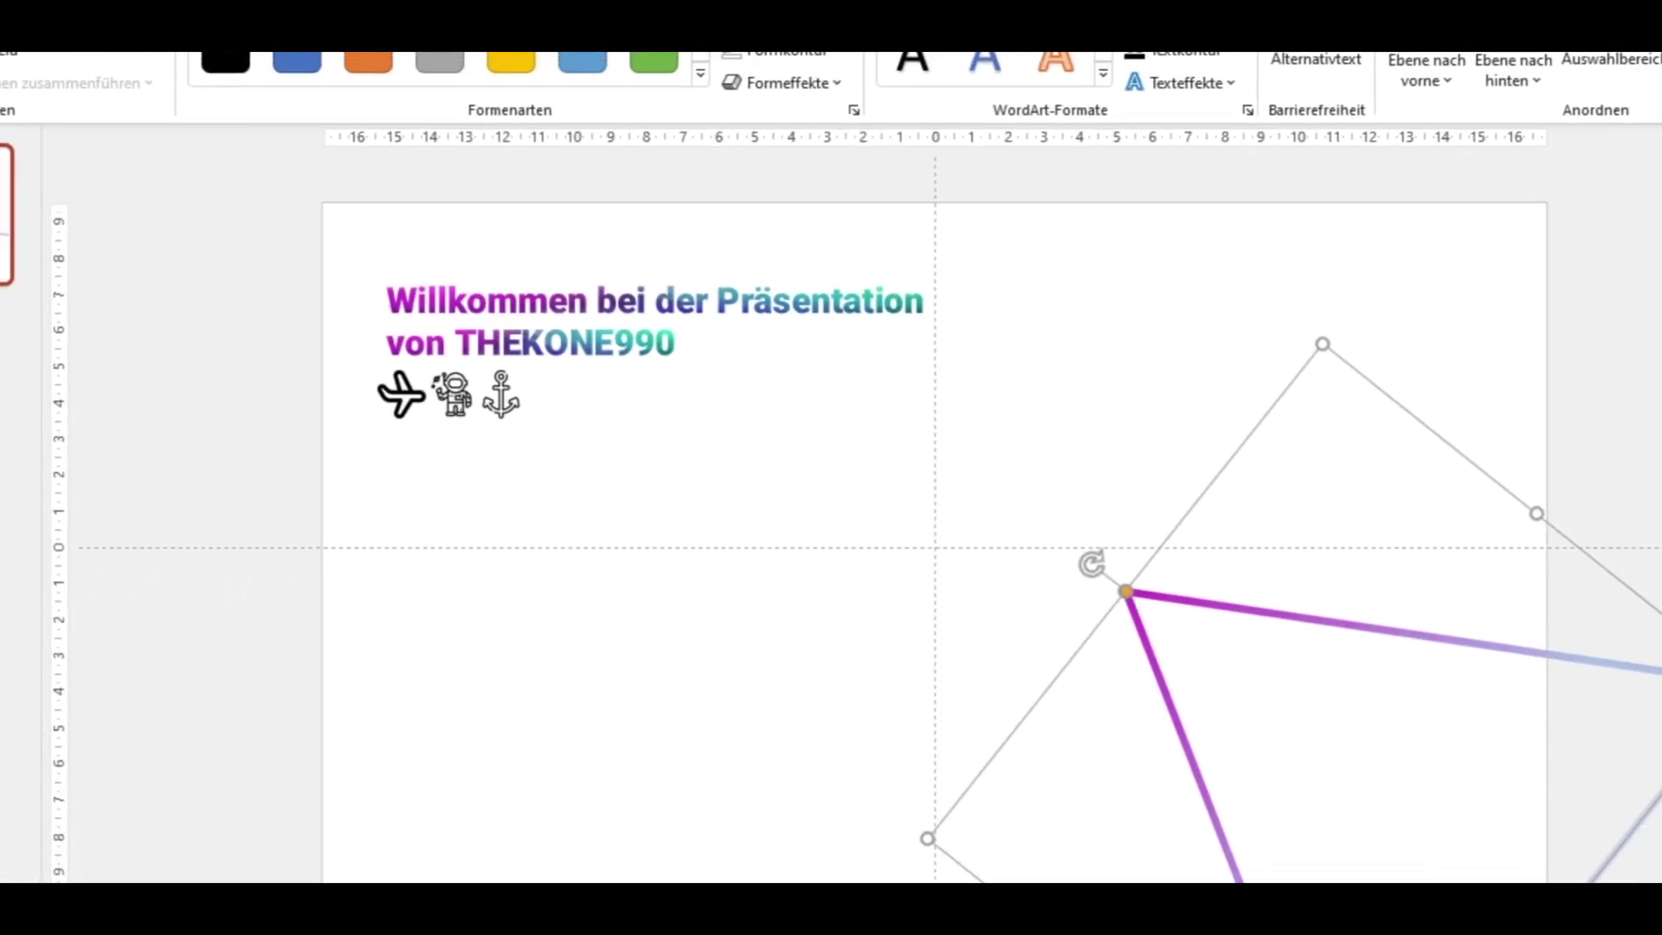
pyautogui.moveTo(1571, 636); pyautogui.dragTo(1525, 636)
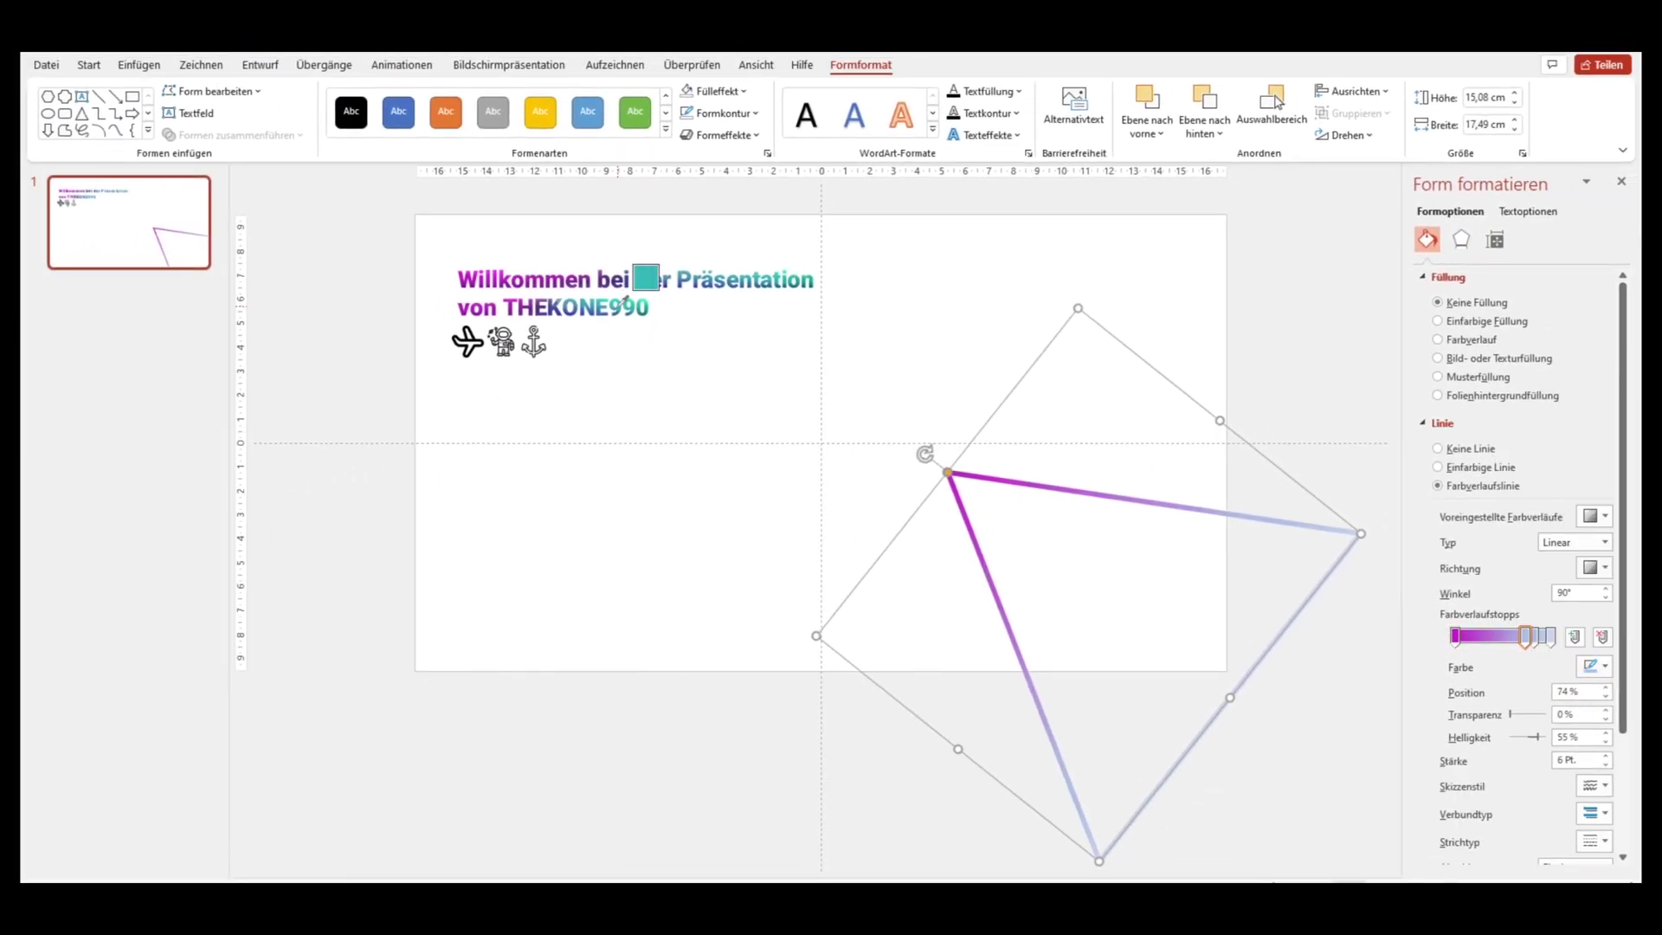
pyautogui.click(506, 270)
pyautogui.click(1593, 665)
pyautogui.click(1506, 584)
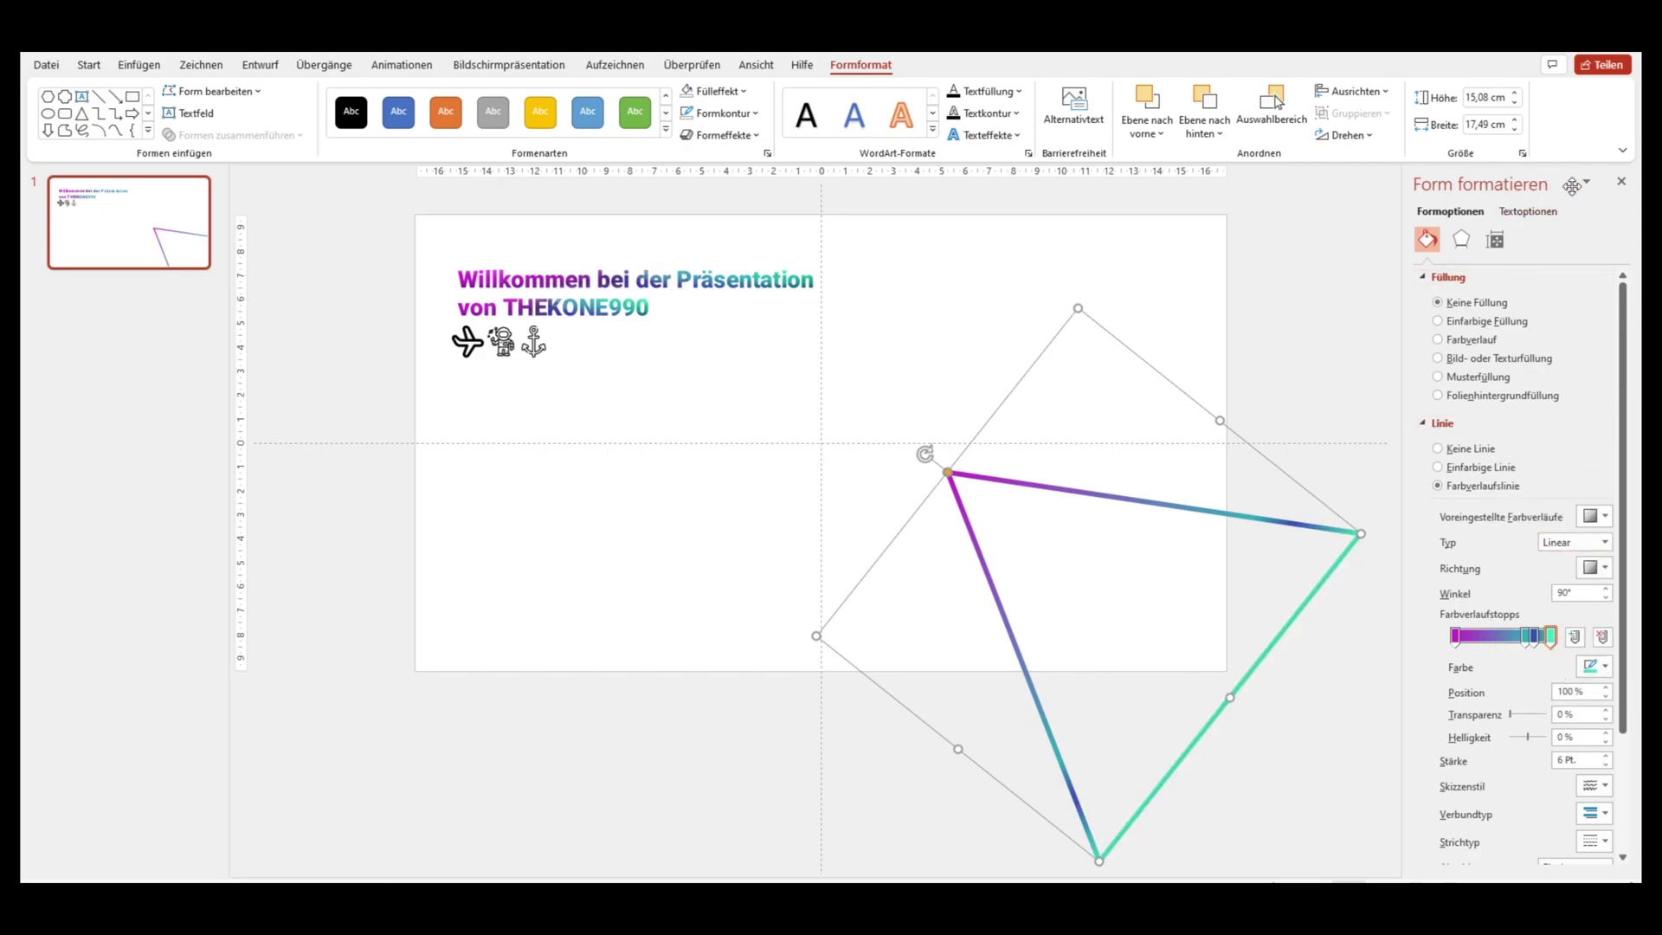
pyautogui.click(1621, 181)
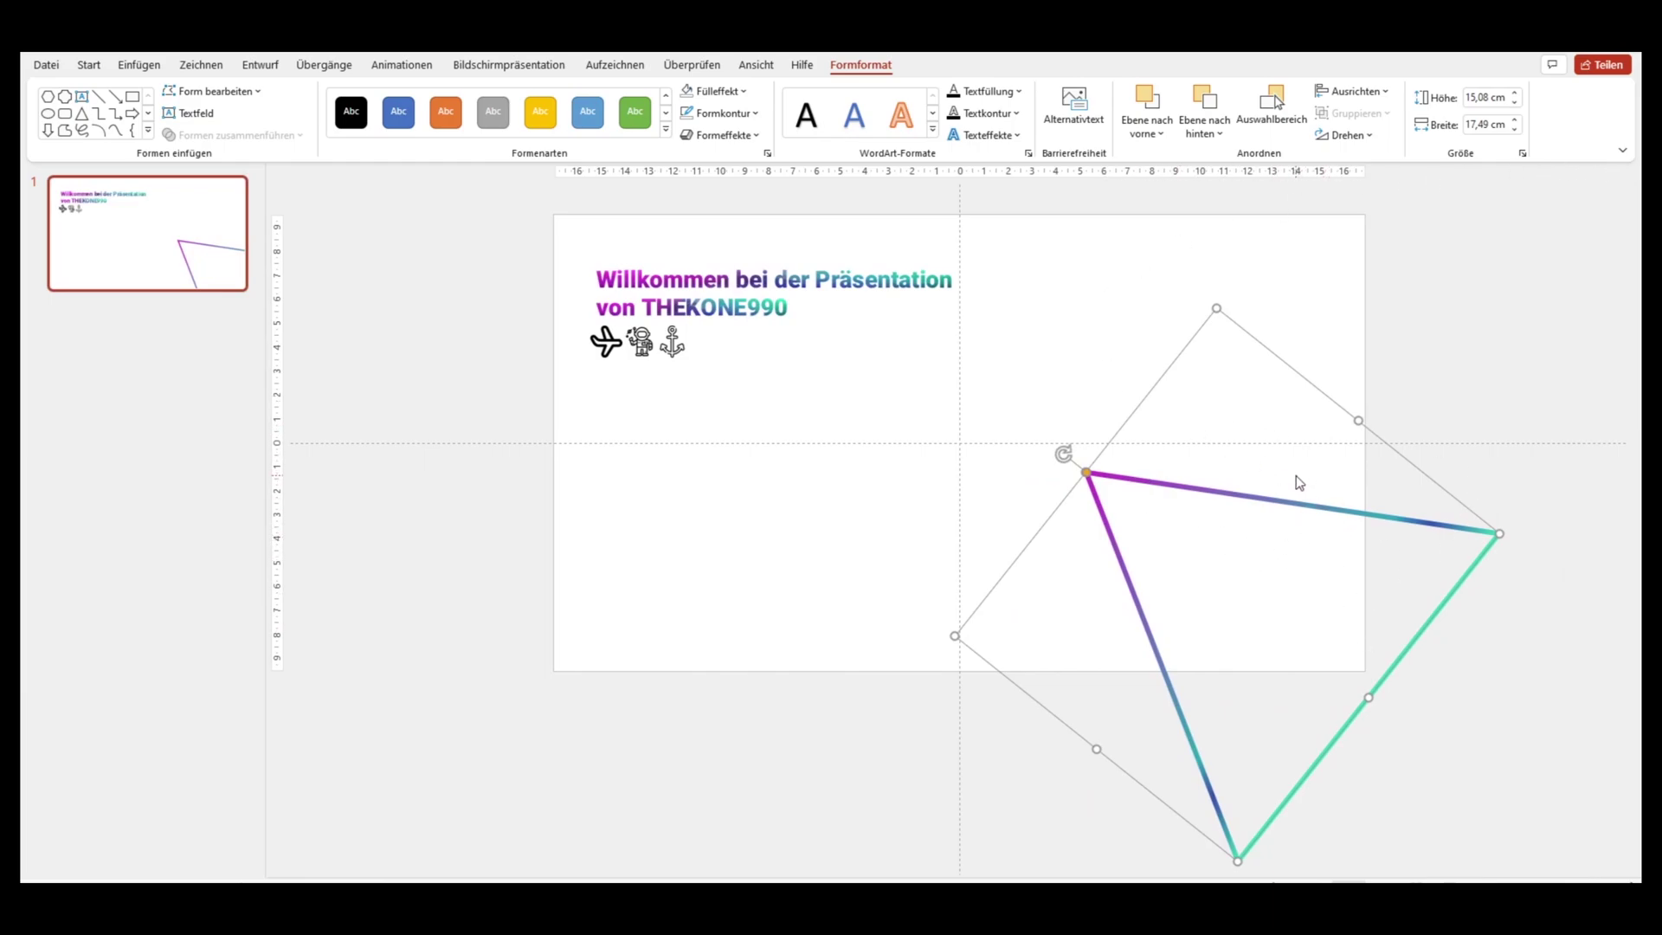
pyautogui.hotkey('ctrl', 'c')
# - Paste a copy of the gradient triangle and move it up and right past the slide edges
pyautogui.hotkey('ctrl', 'v')
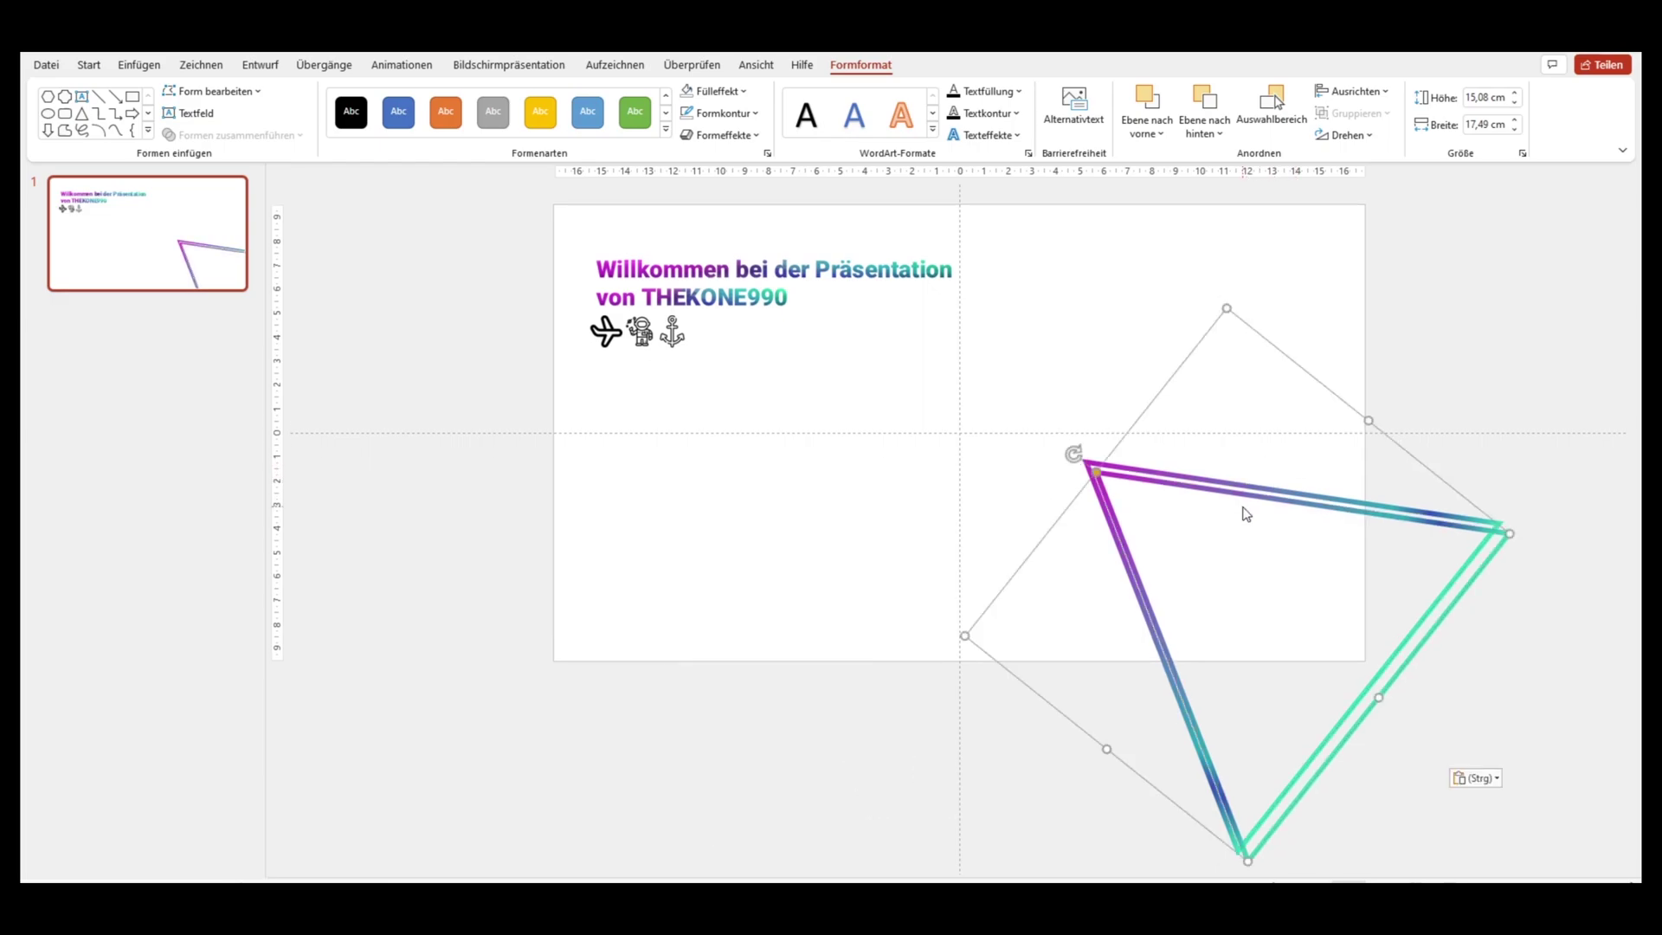
pyautogui.moveTo(1244, 500)
pyautogui.mouseDown()
pyautogui.moveTo(1287, 184)
pyautogui.moveTo(1433, 232)
pyautogui.moveTo(1411, 256)
pyautogui.mouseUp()
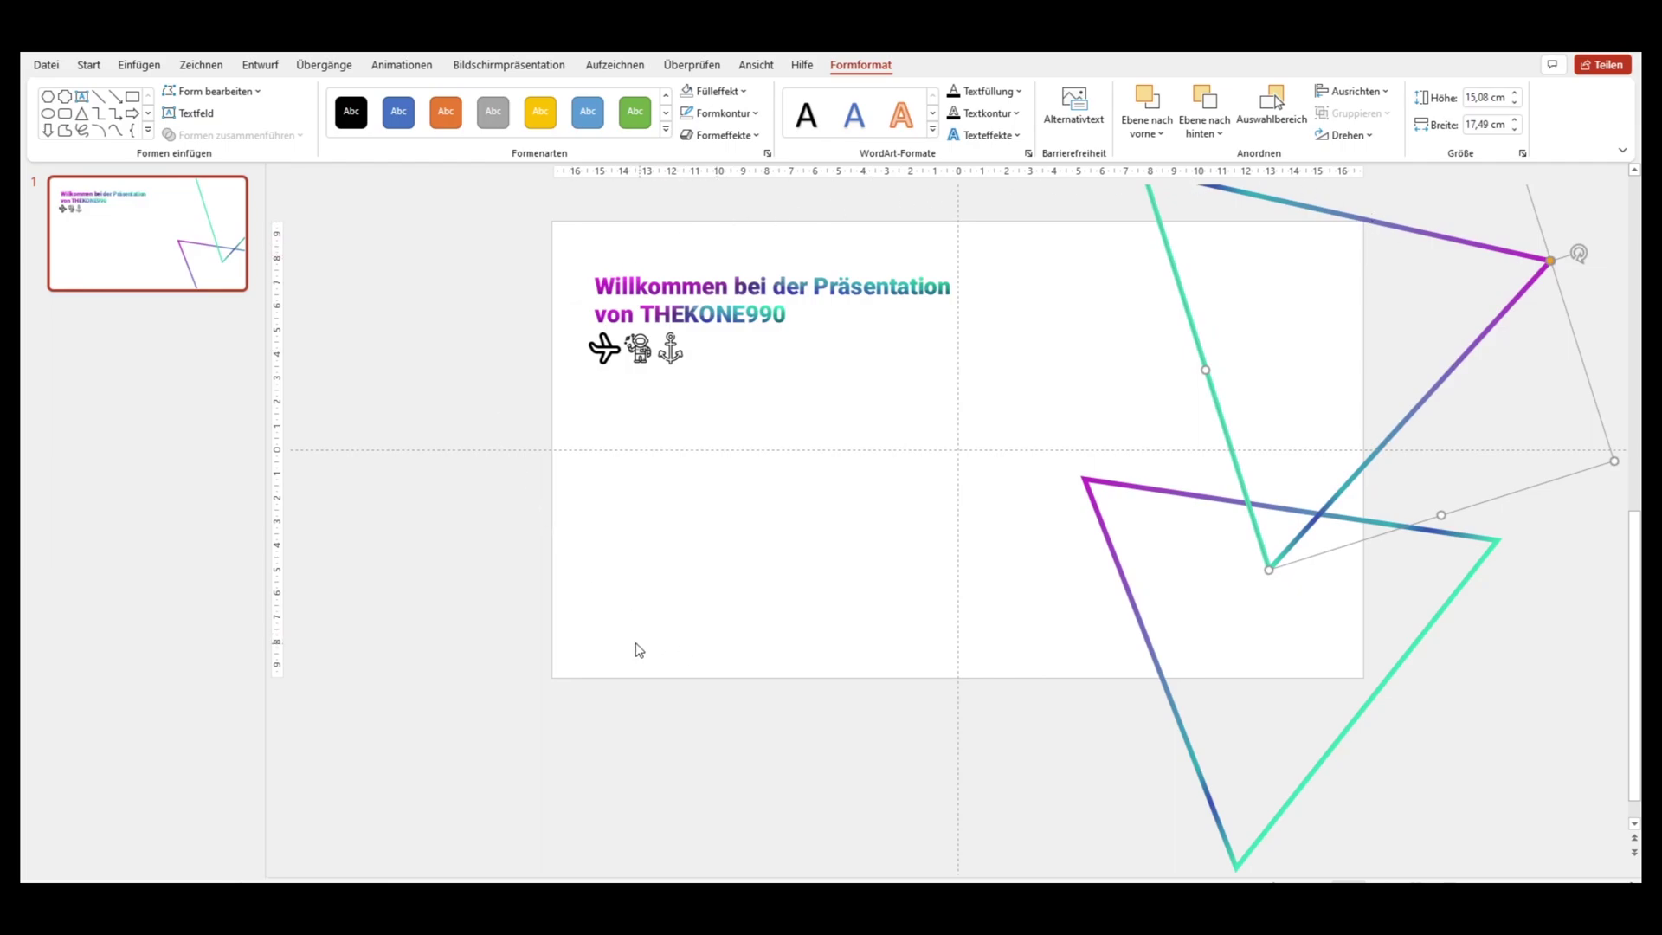
pyautogui.rightClick(104, 261)
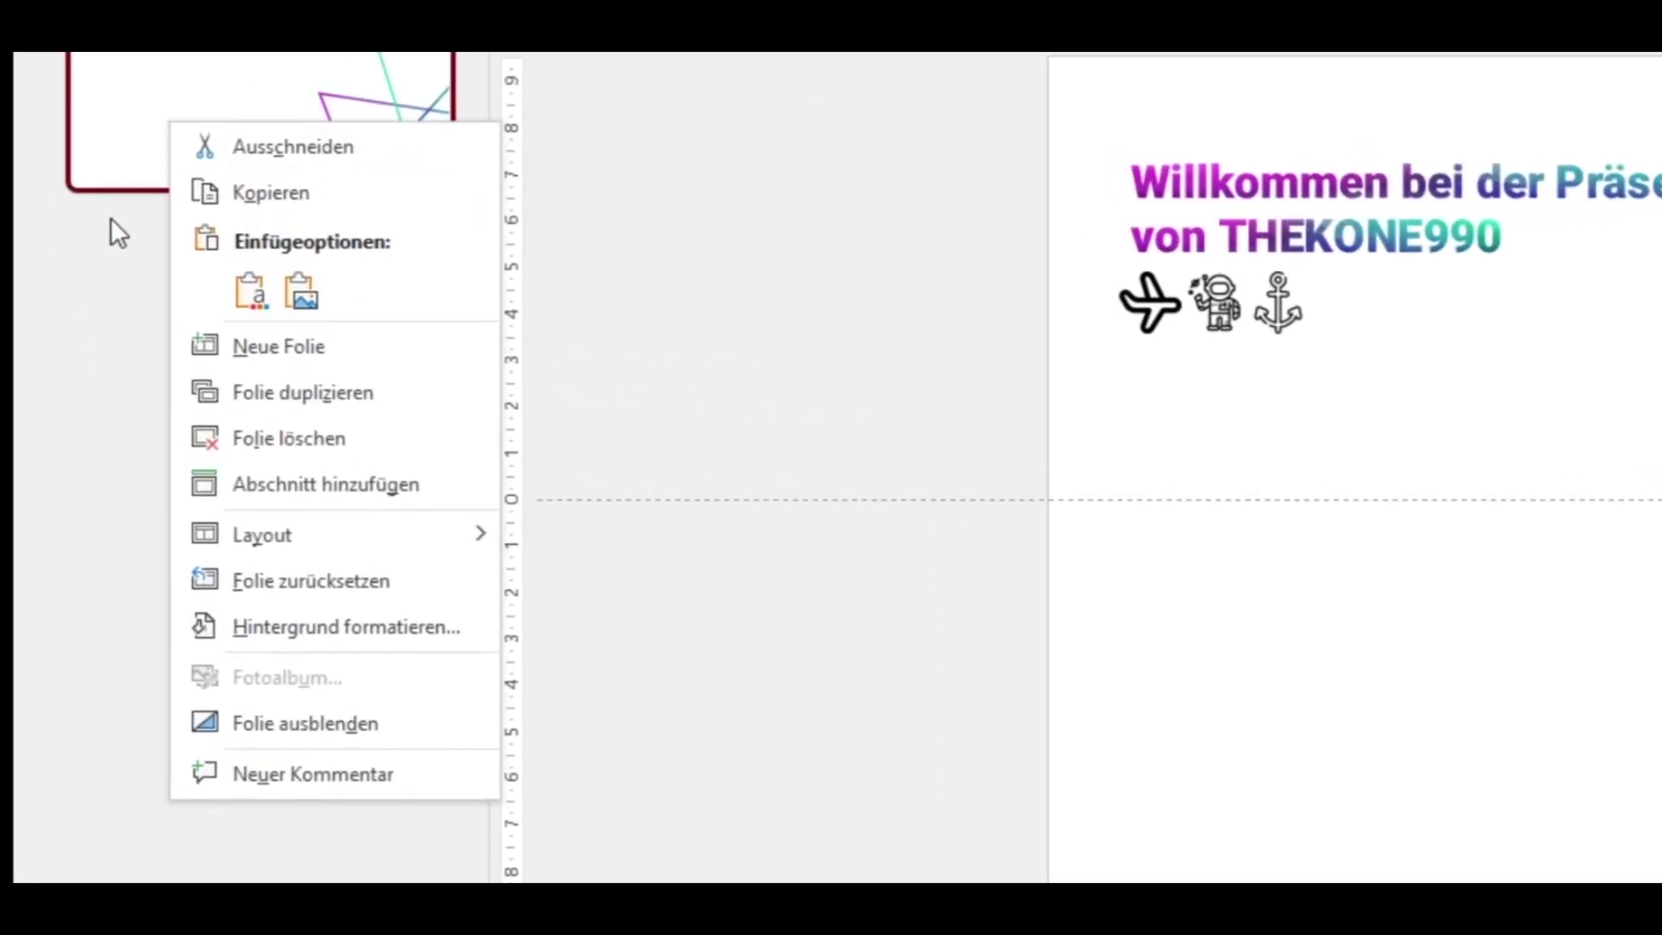
# - Duplicate slide 1 with Folie duplizieren so slide 2 has the same title, icons and triangles
pyautogui.click(303, 398)
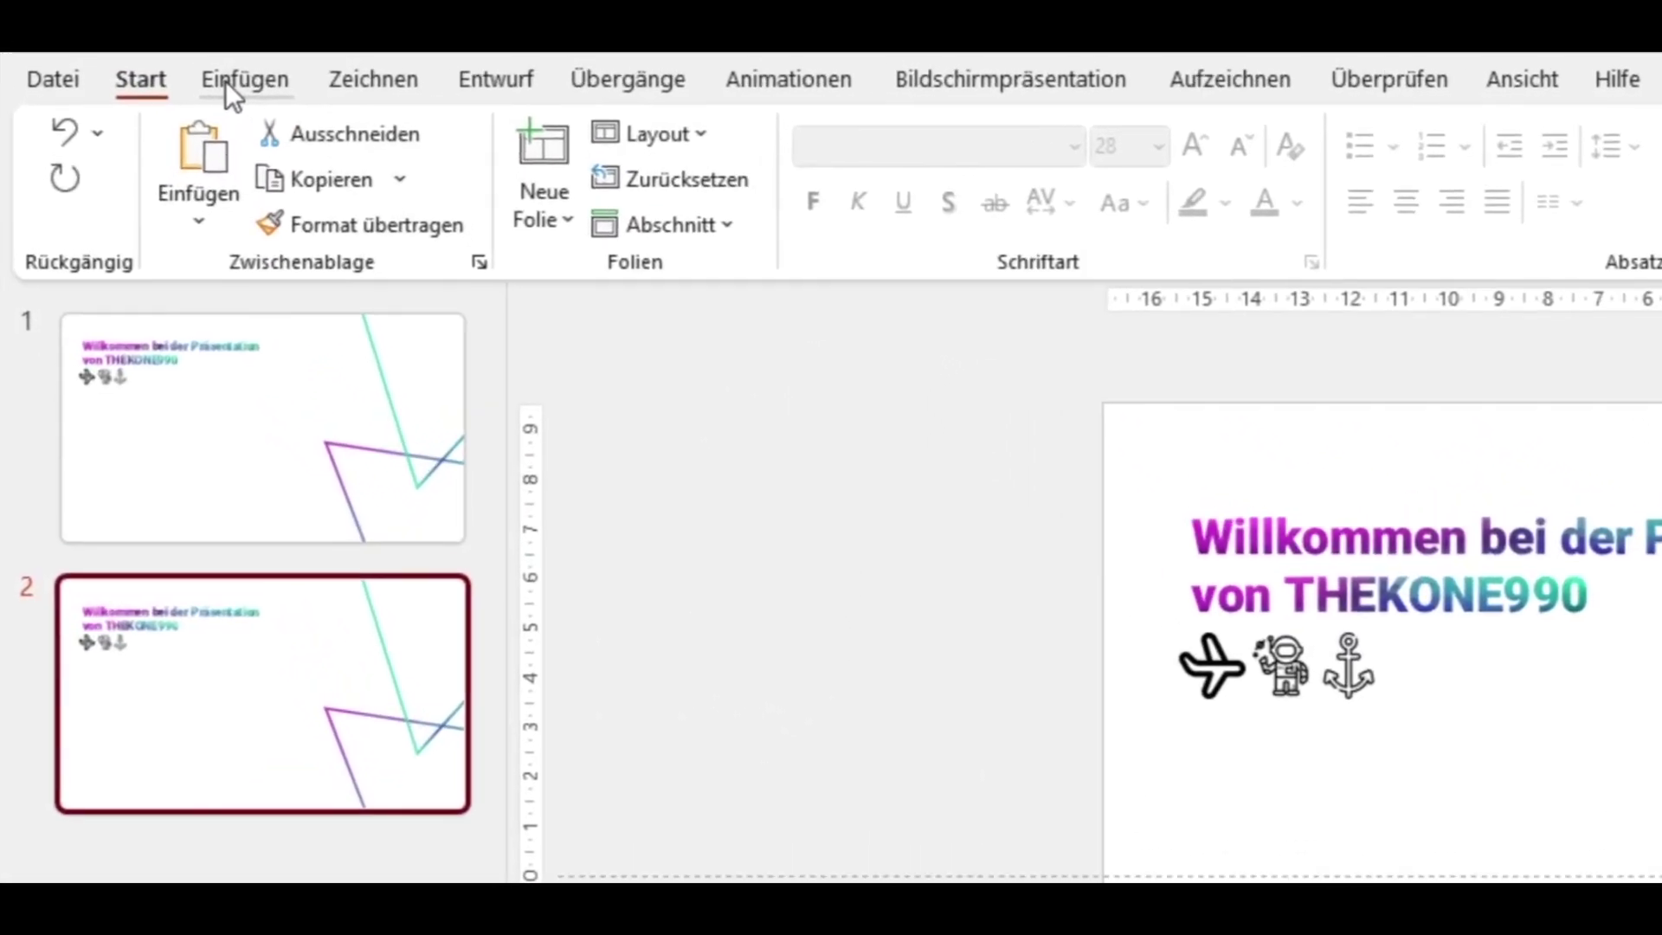
pyautogui.click(226, 82)
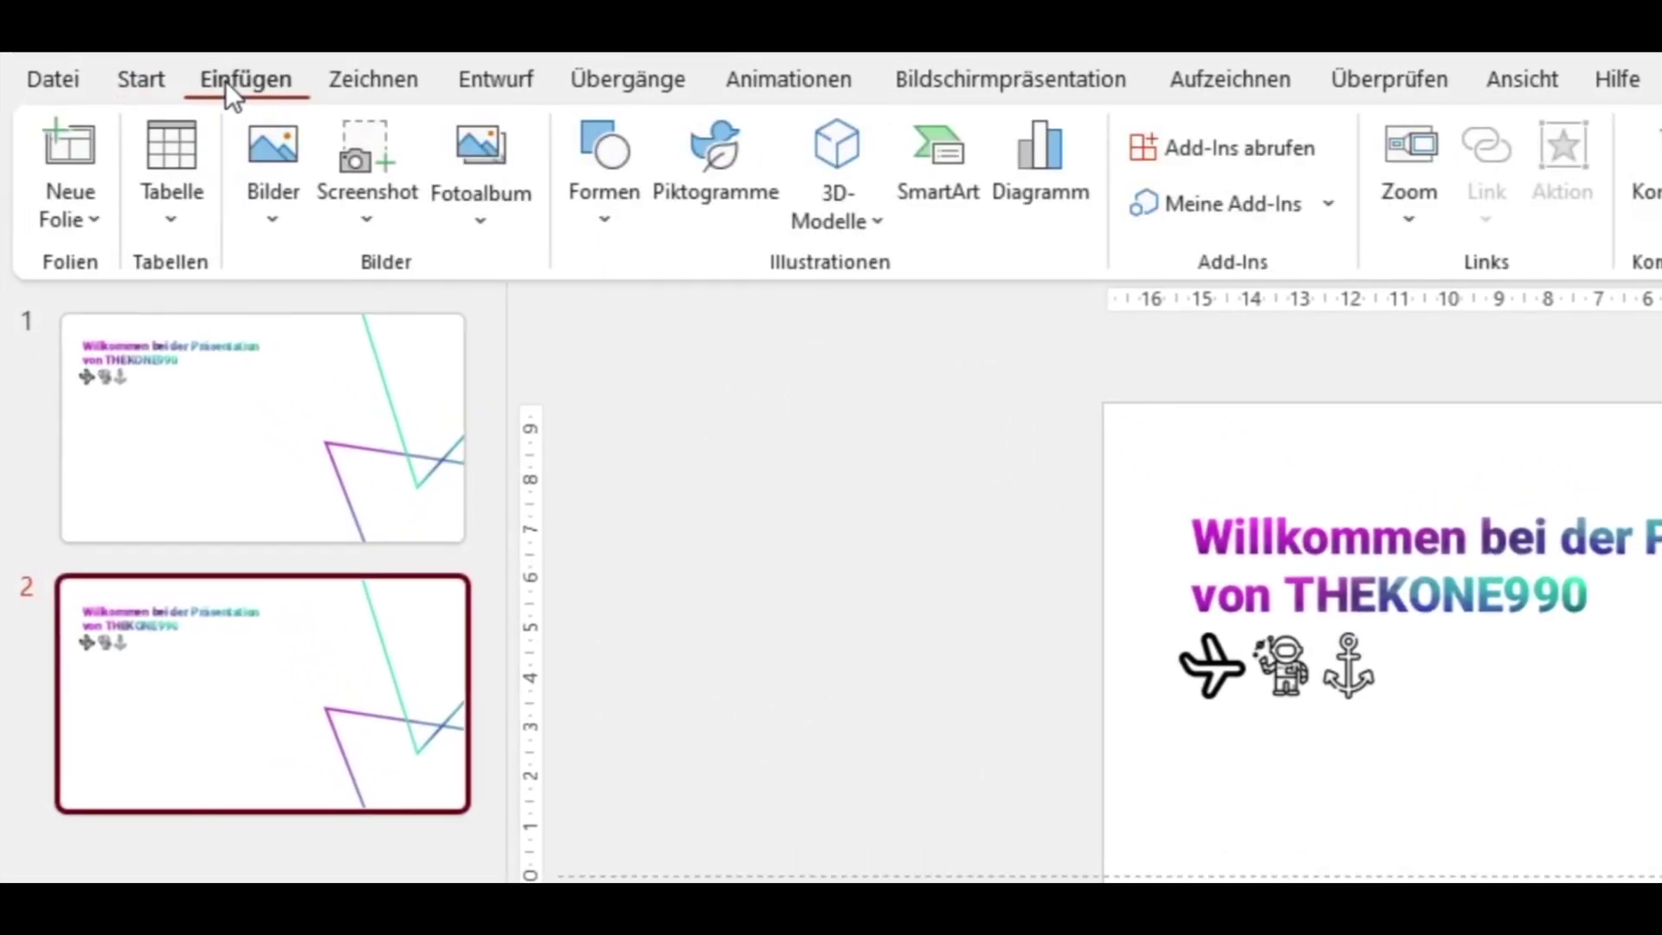
# - Draw a rectangle spanning the whole of slide 2
pyautogui.click(628, 121)
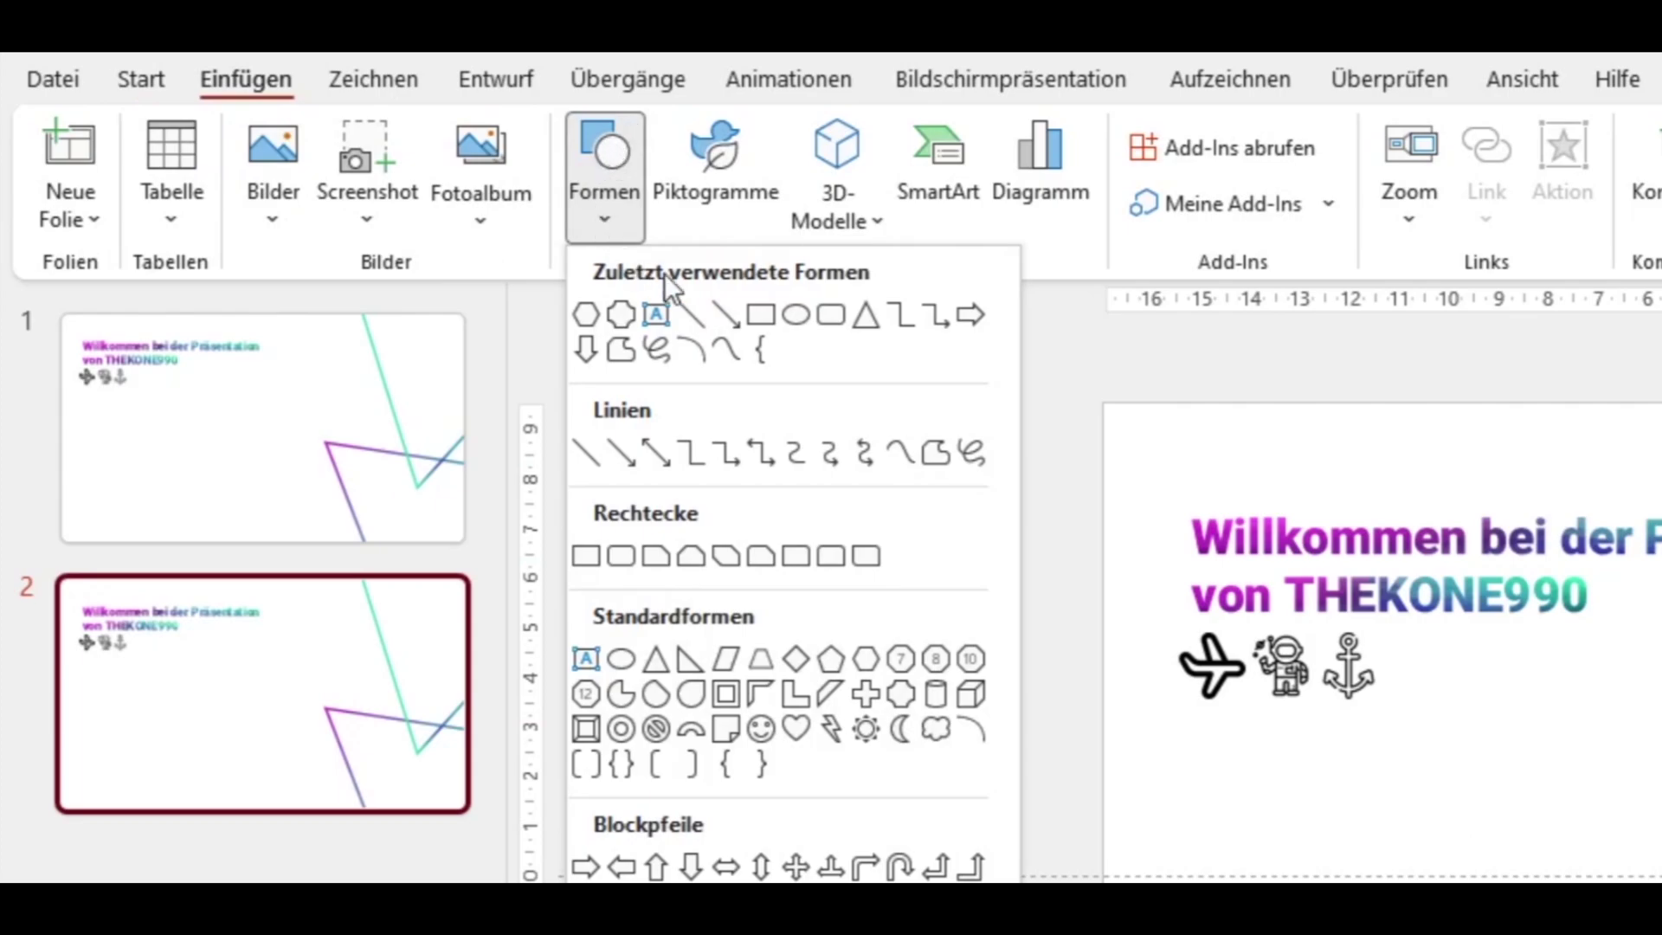
pyautogui.click(770, 315)
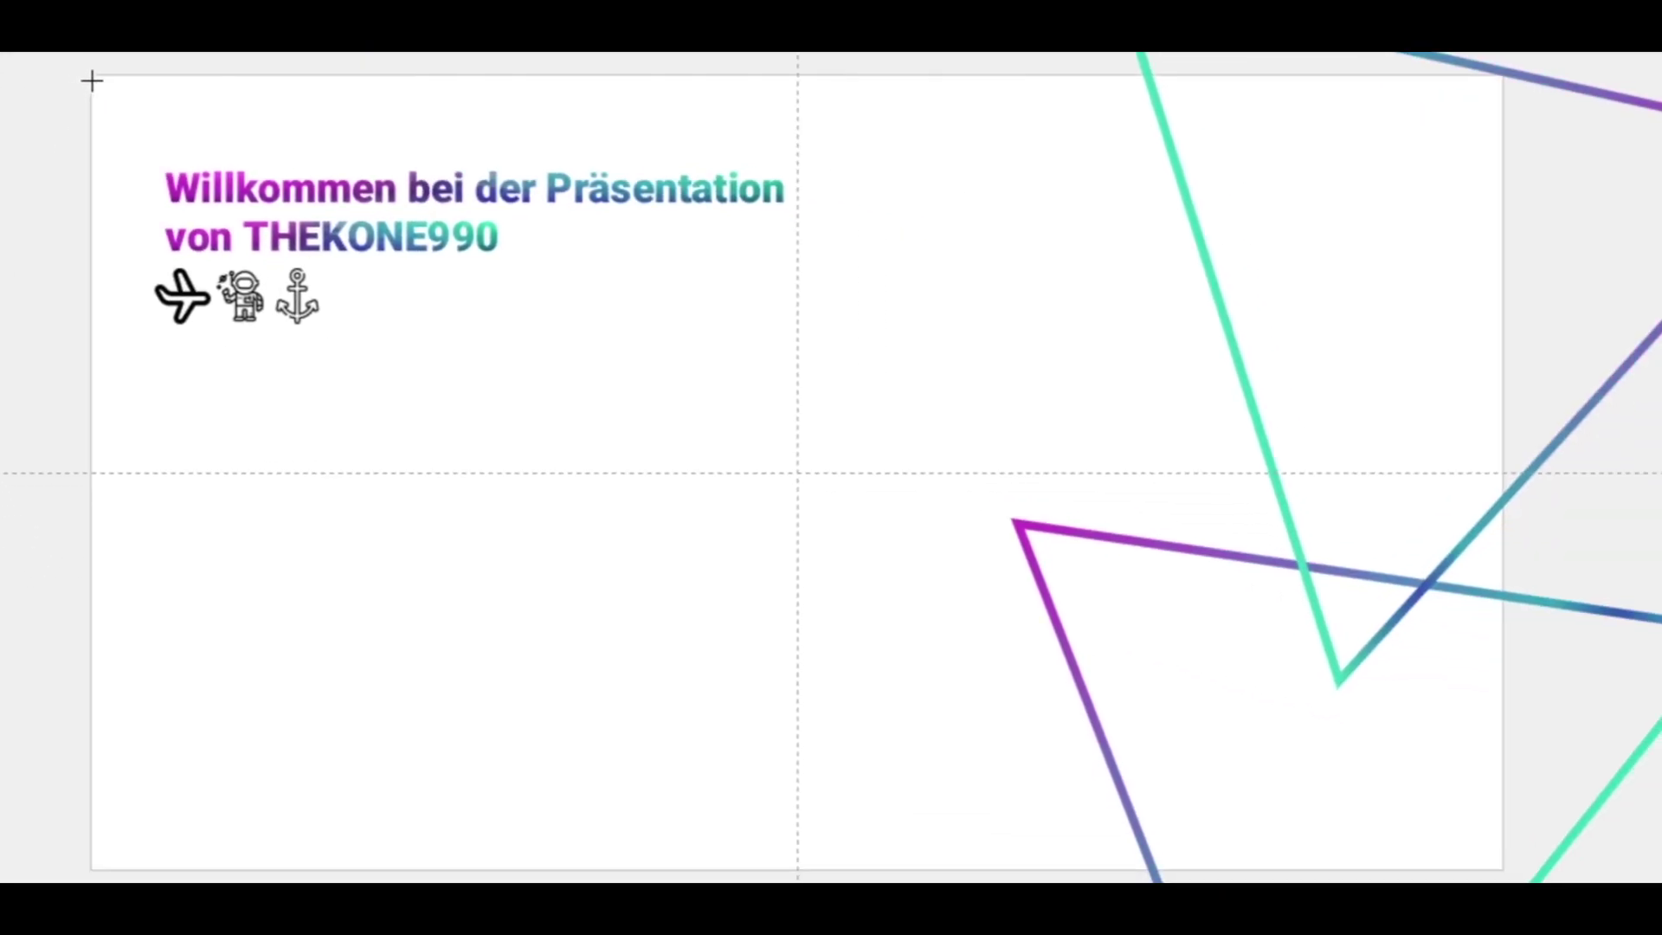
pyautogui.moveTo(92, 80); pyautogui.dragTo(1503, 869)
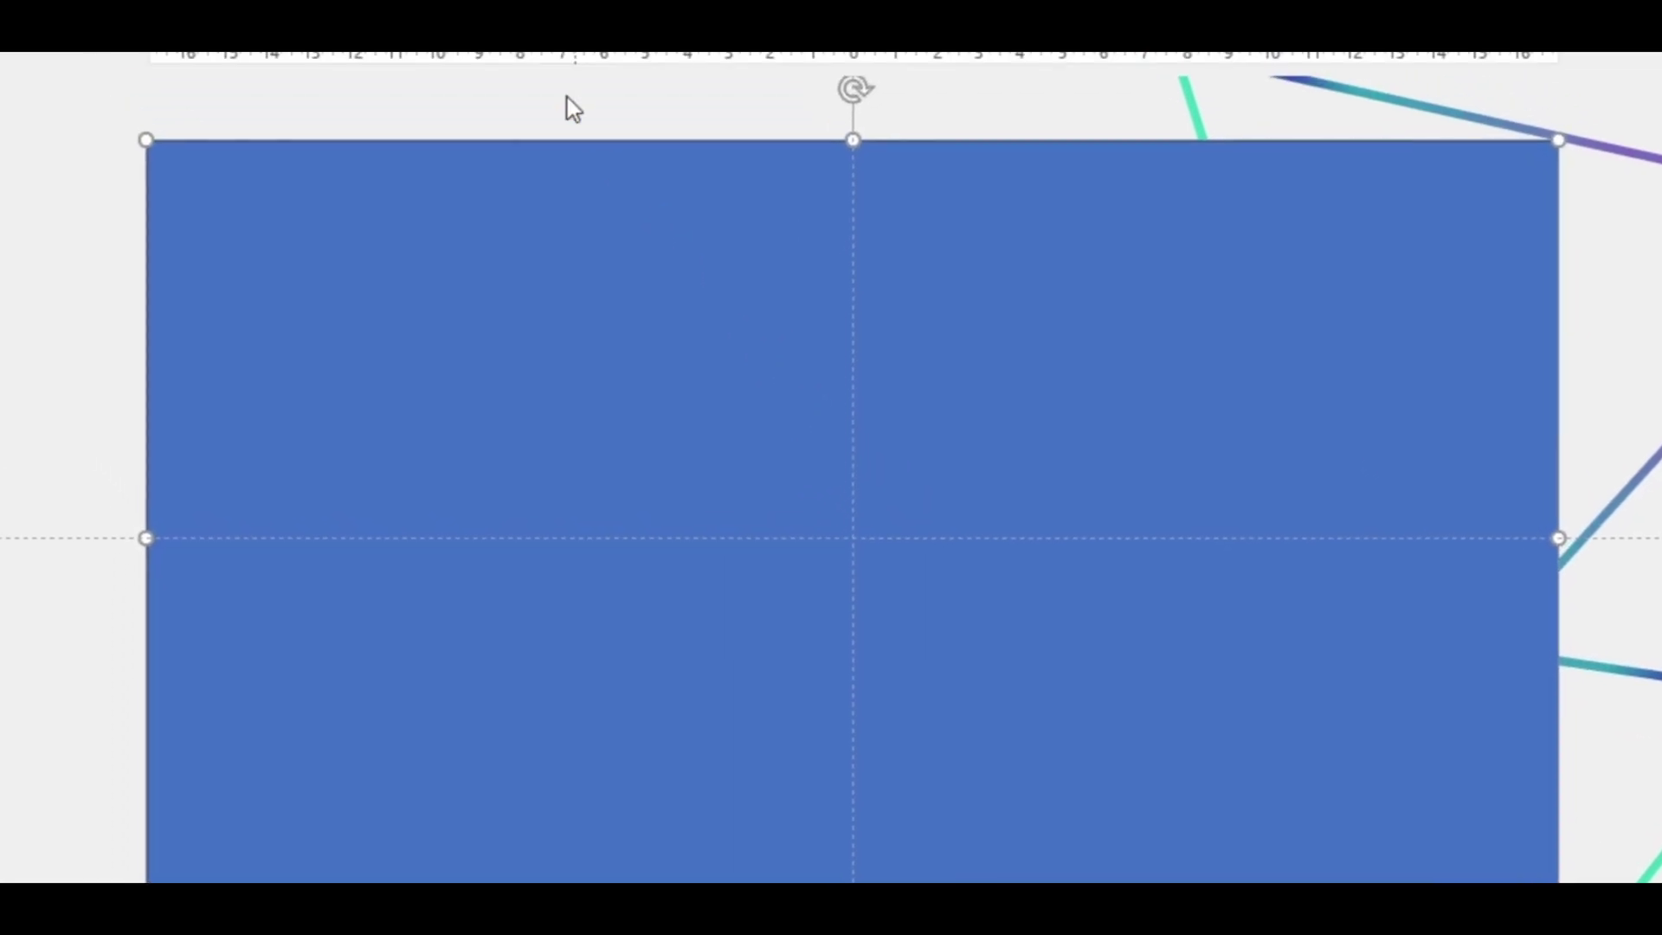
# - Fill the rectangle solid black and set its outline to Keine Kontur
pyautogui.click(589, 82)
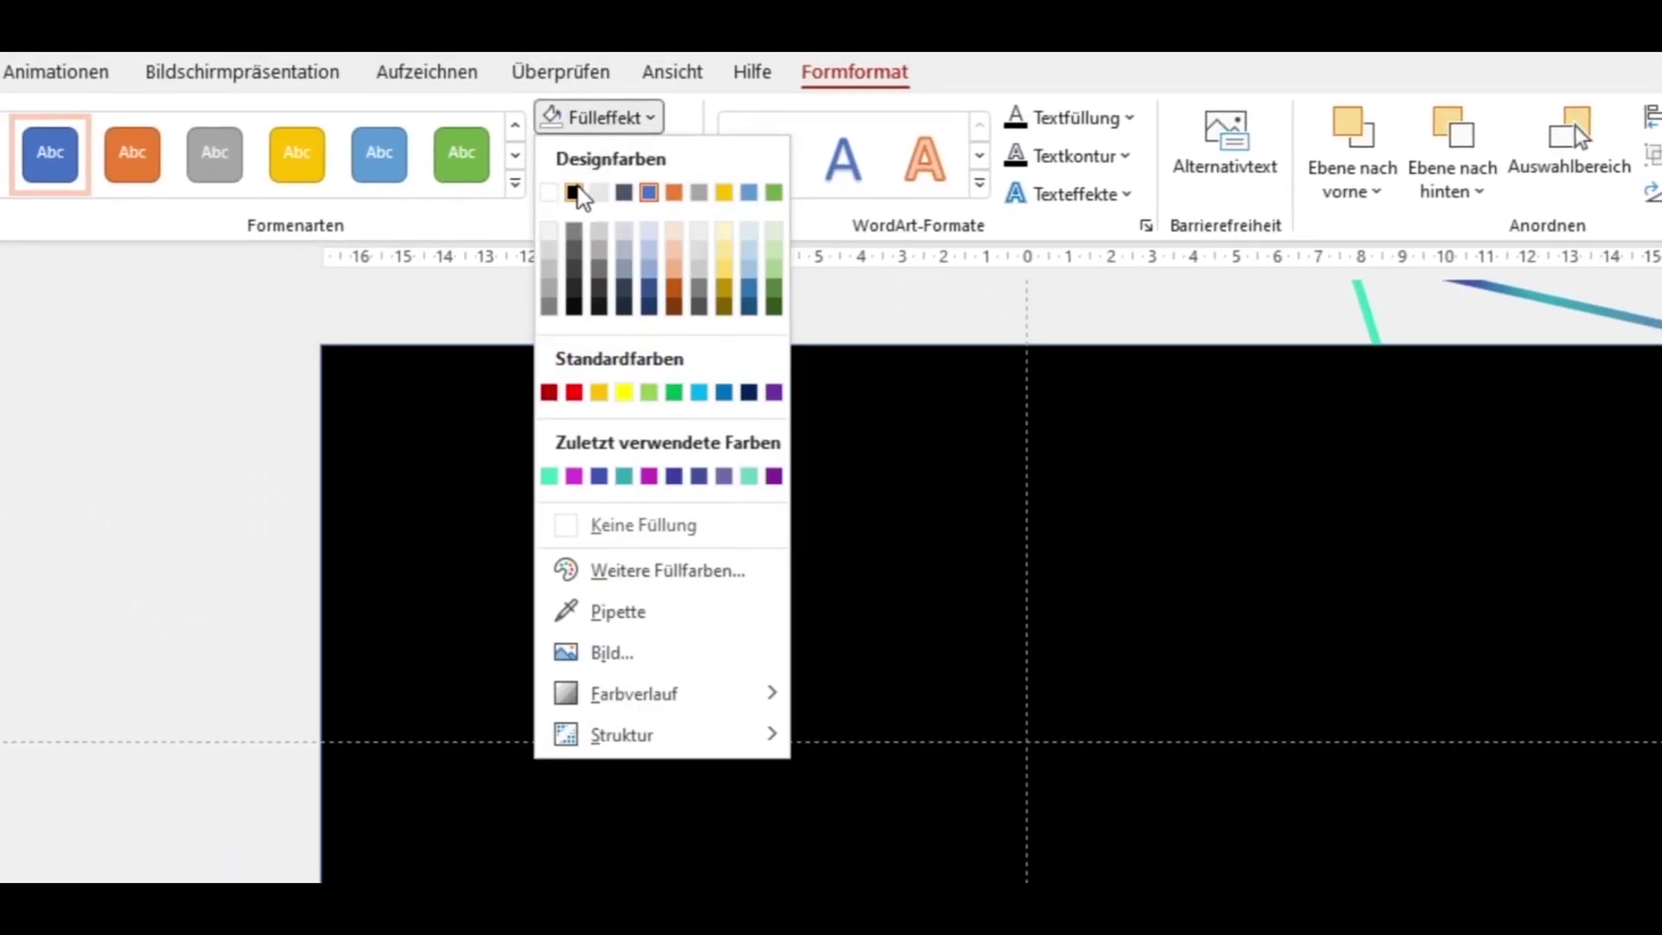
pyautogui.click(573, 192)
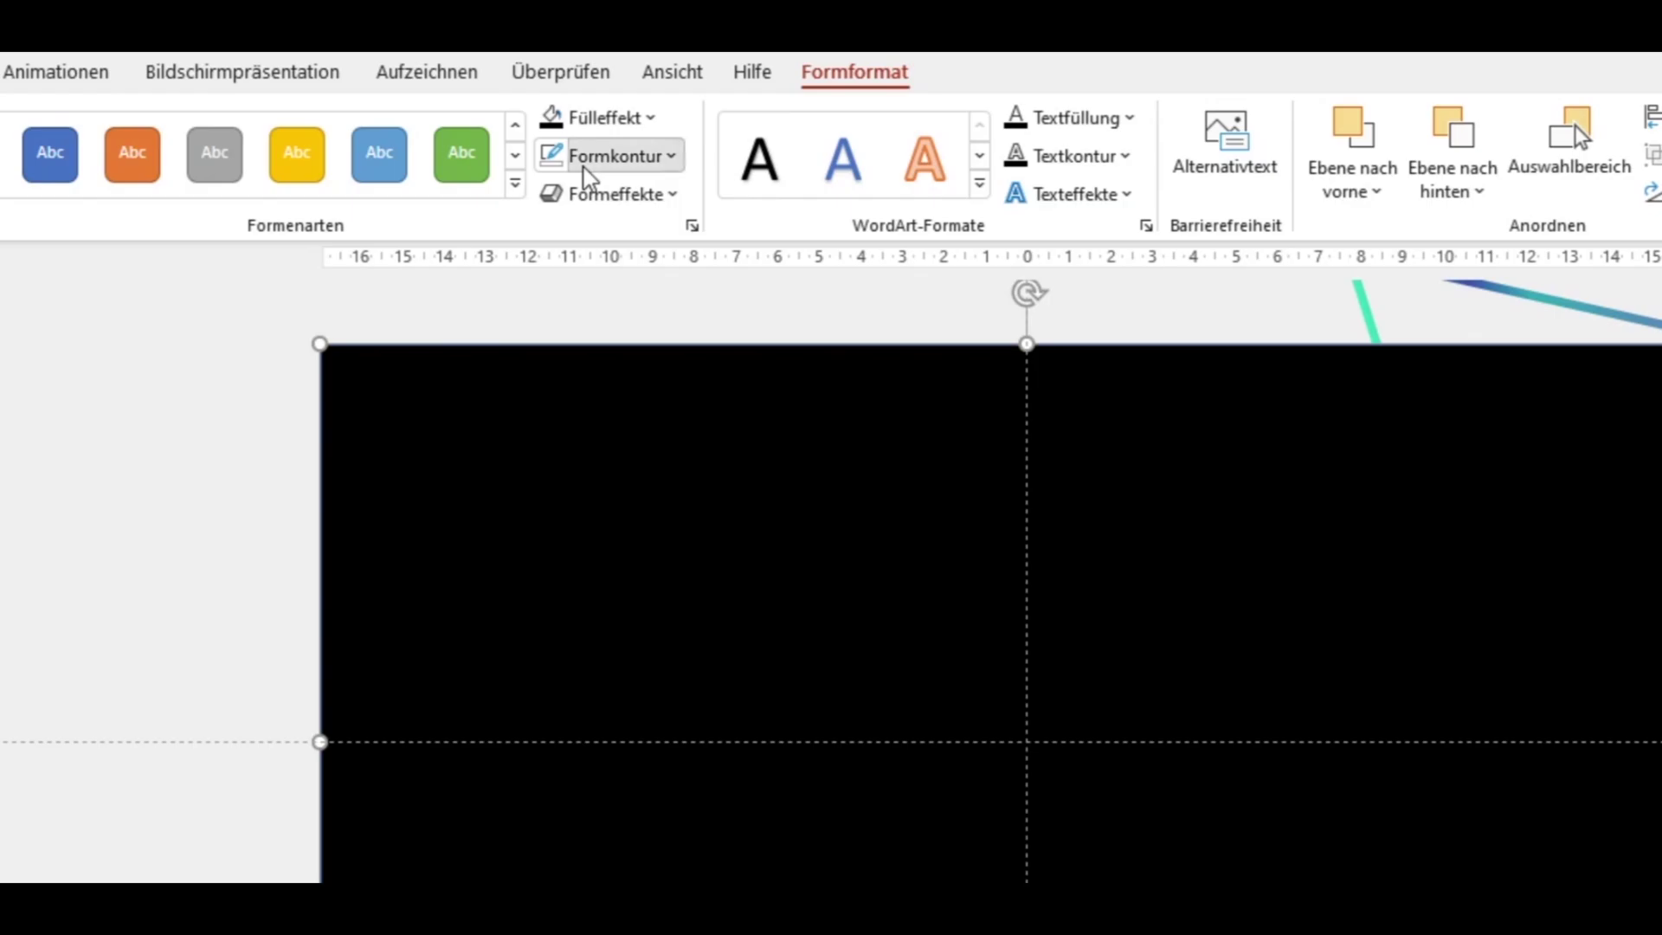
pyautogui.click(597, 158)
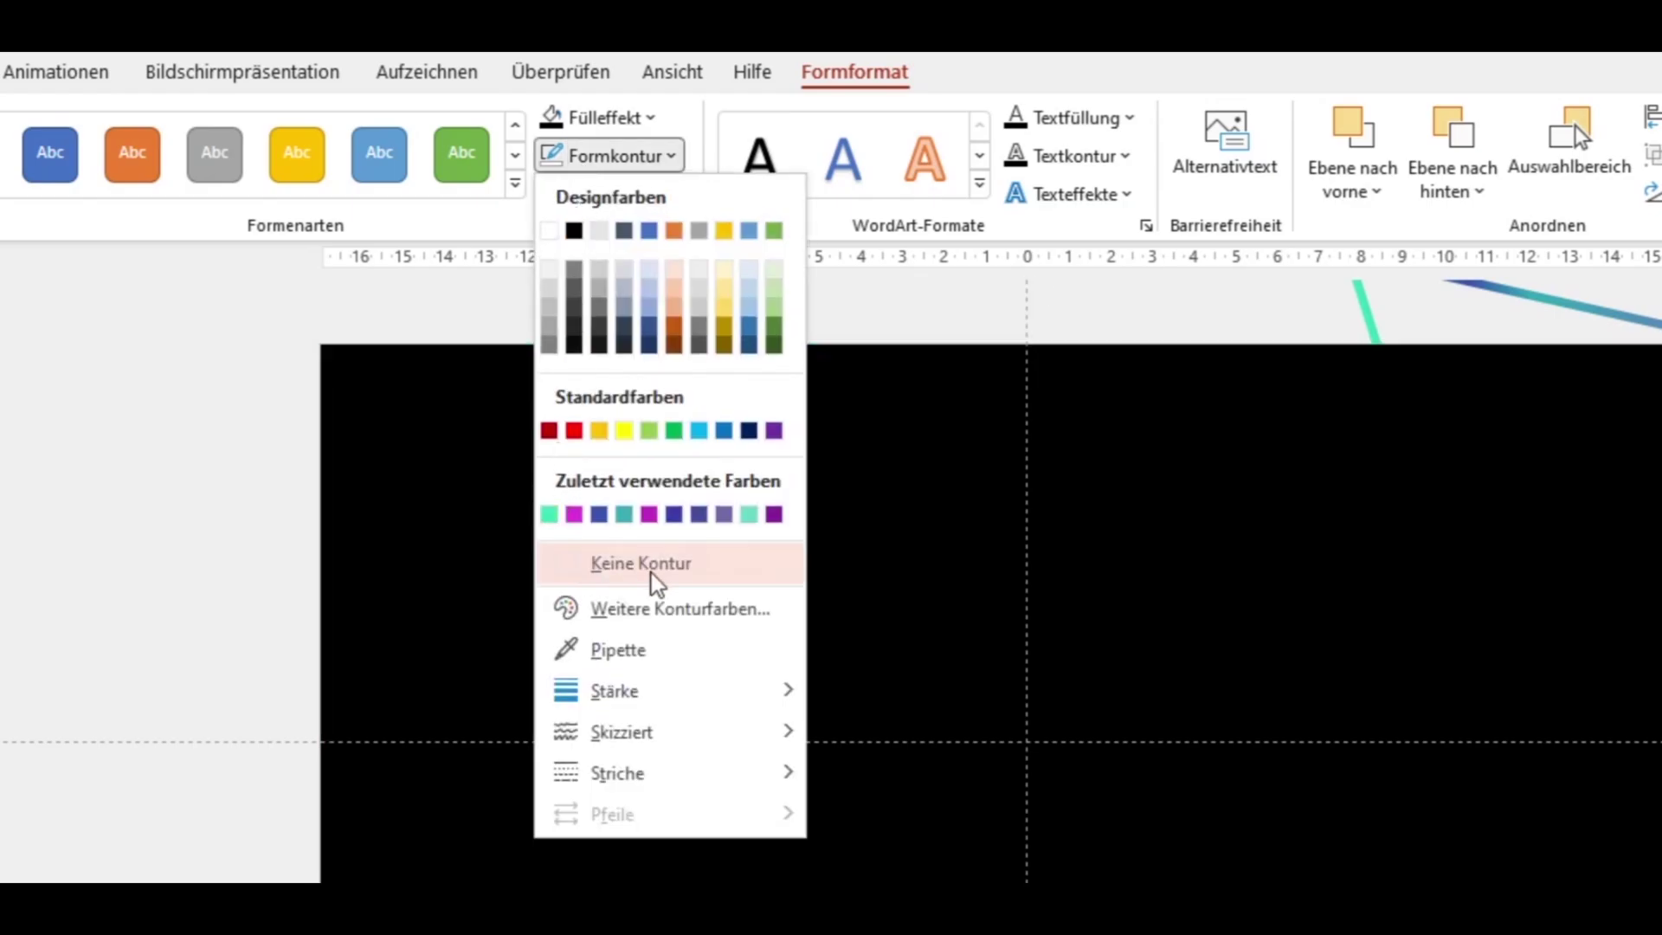
pyautogui.click(658, 571)
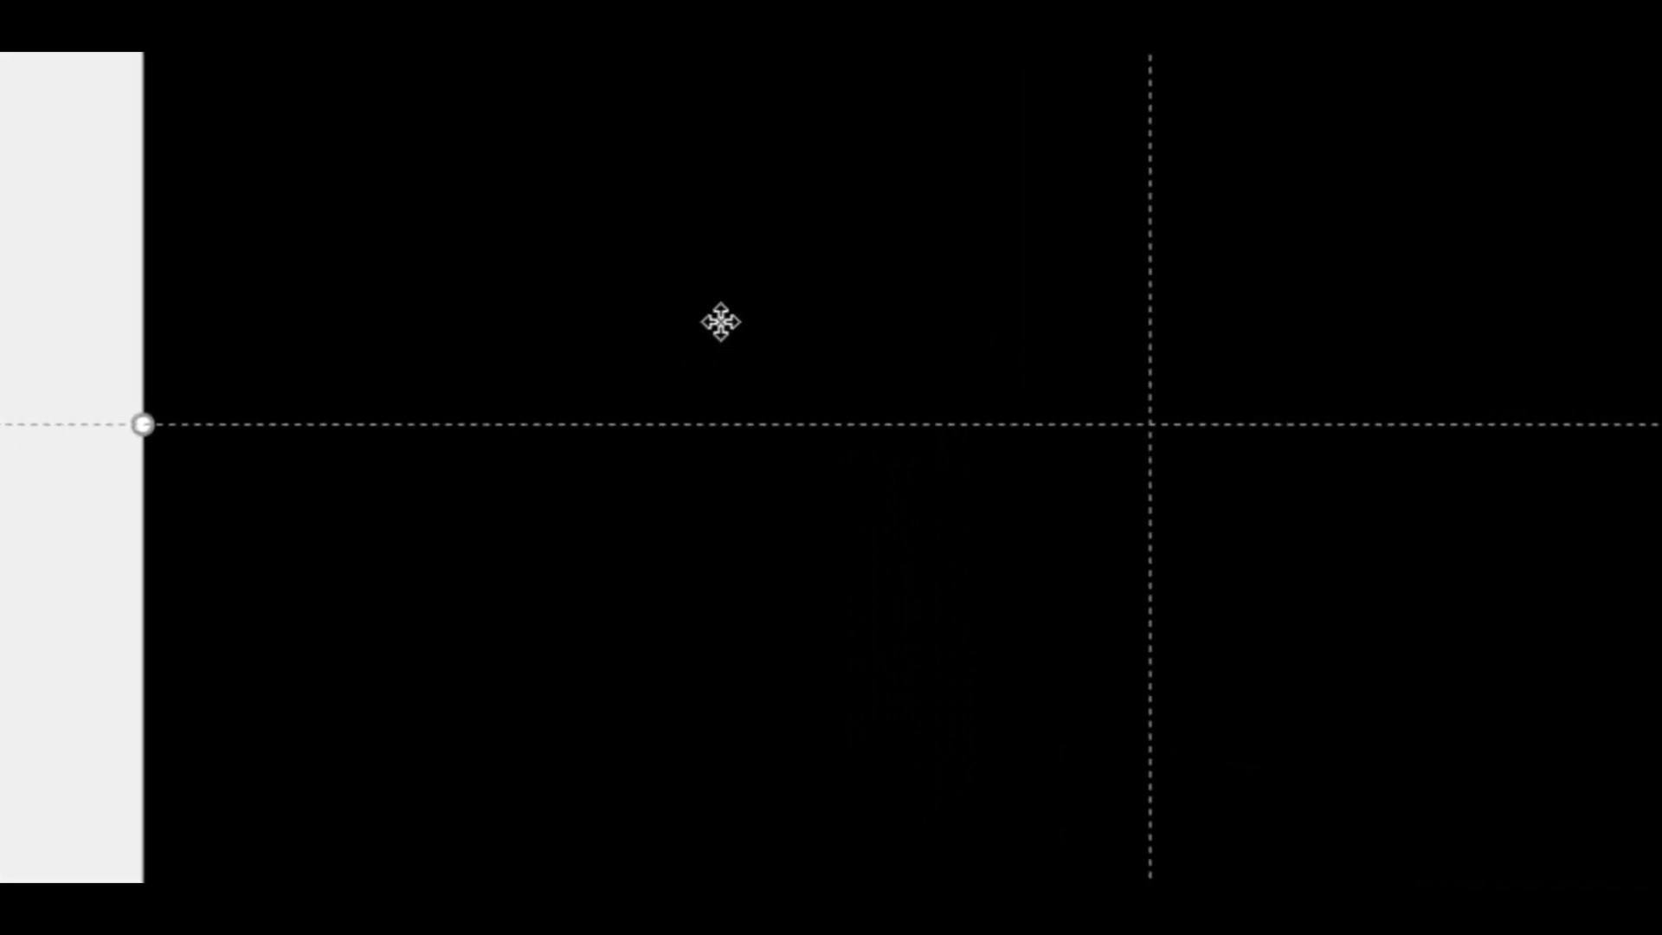
# - Send the black rectangle to the background and drag it down to expose the title and icons
pyautogui.rightClick(720, 322)
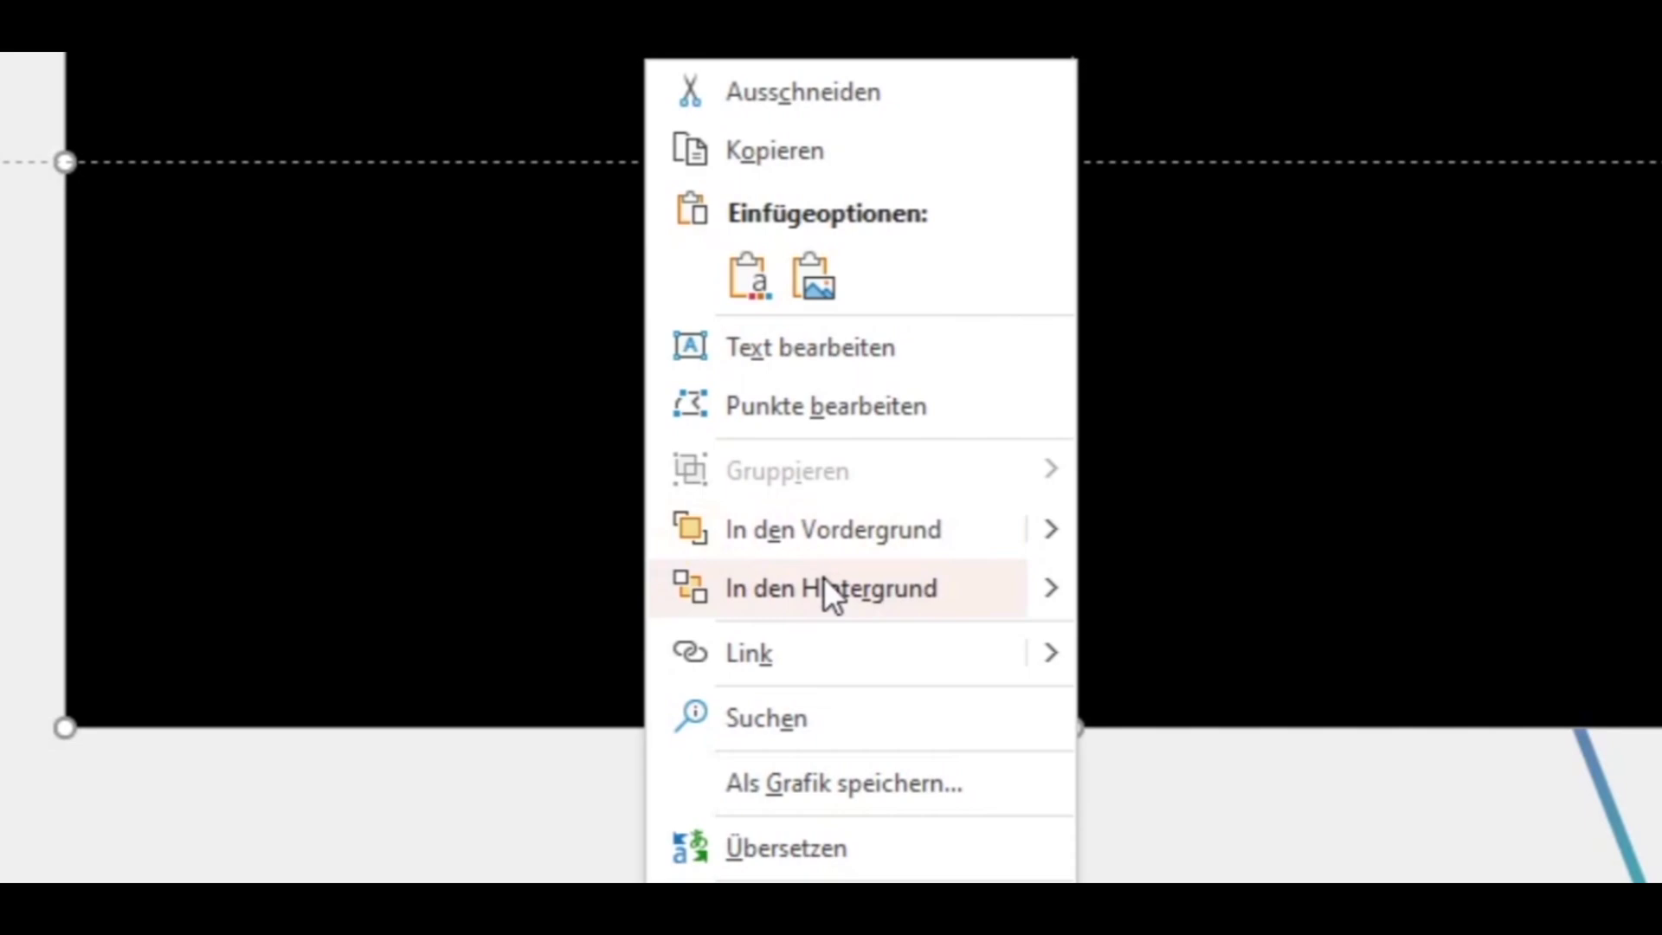
pyautogui.click(823, 582)
pyautogui.moveTo(840, 391); pyautogui.dragTo(832, 594)
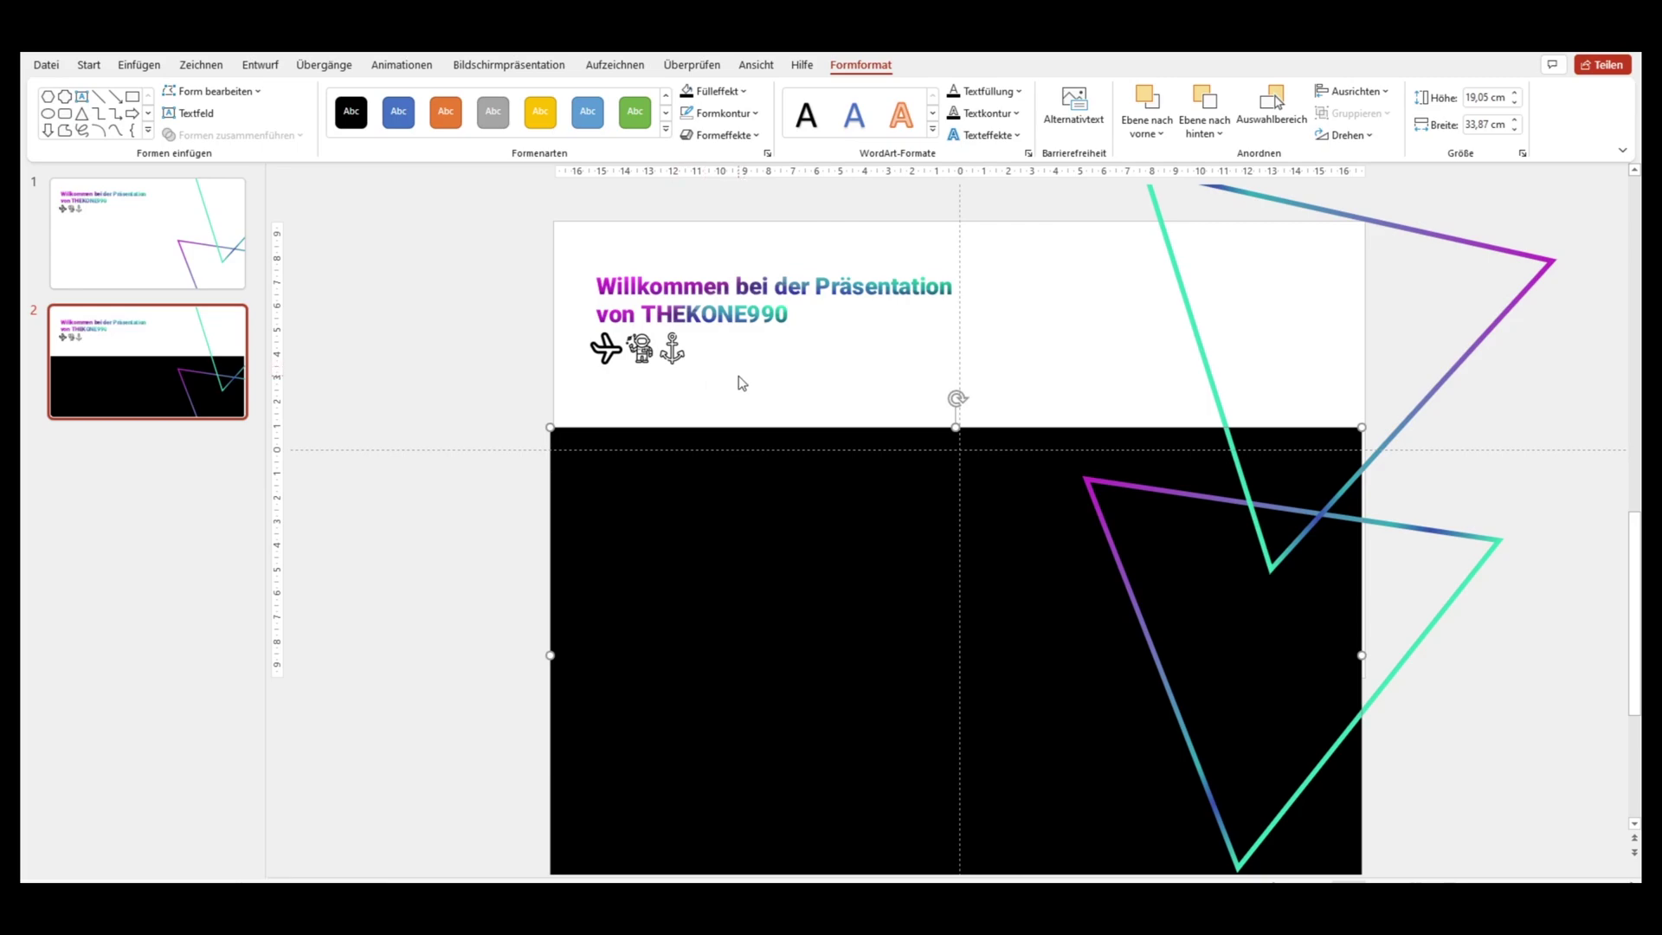
# - Move the three icons off the slide's left and drag the black rectangle back up over the slide
pyautogui.moveTo(715, 384); pyautogui.dragTo(569, 326)
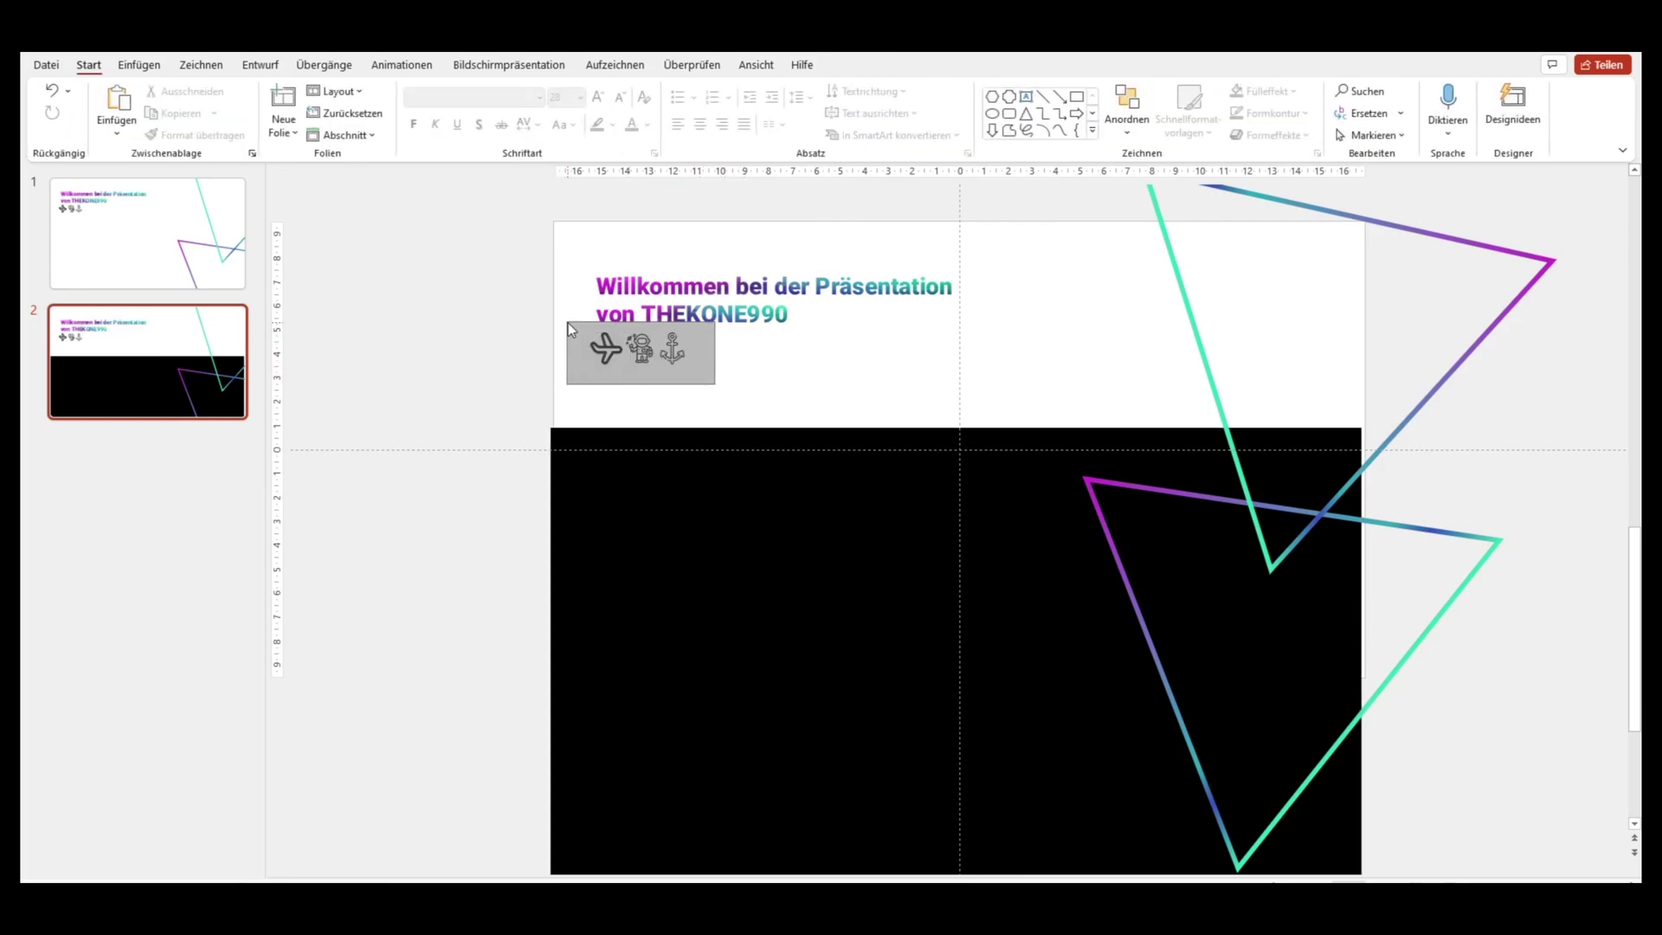
pyautogui.moveTo(568, 324); pyautogui.dragTo(573, 308)
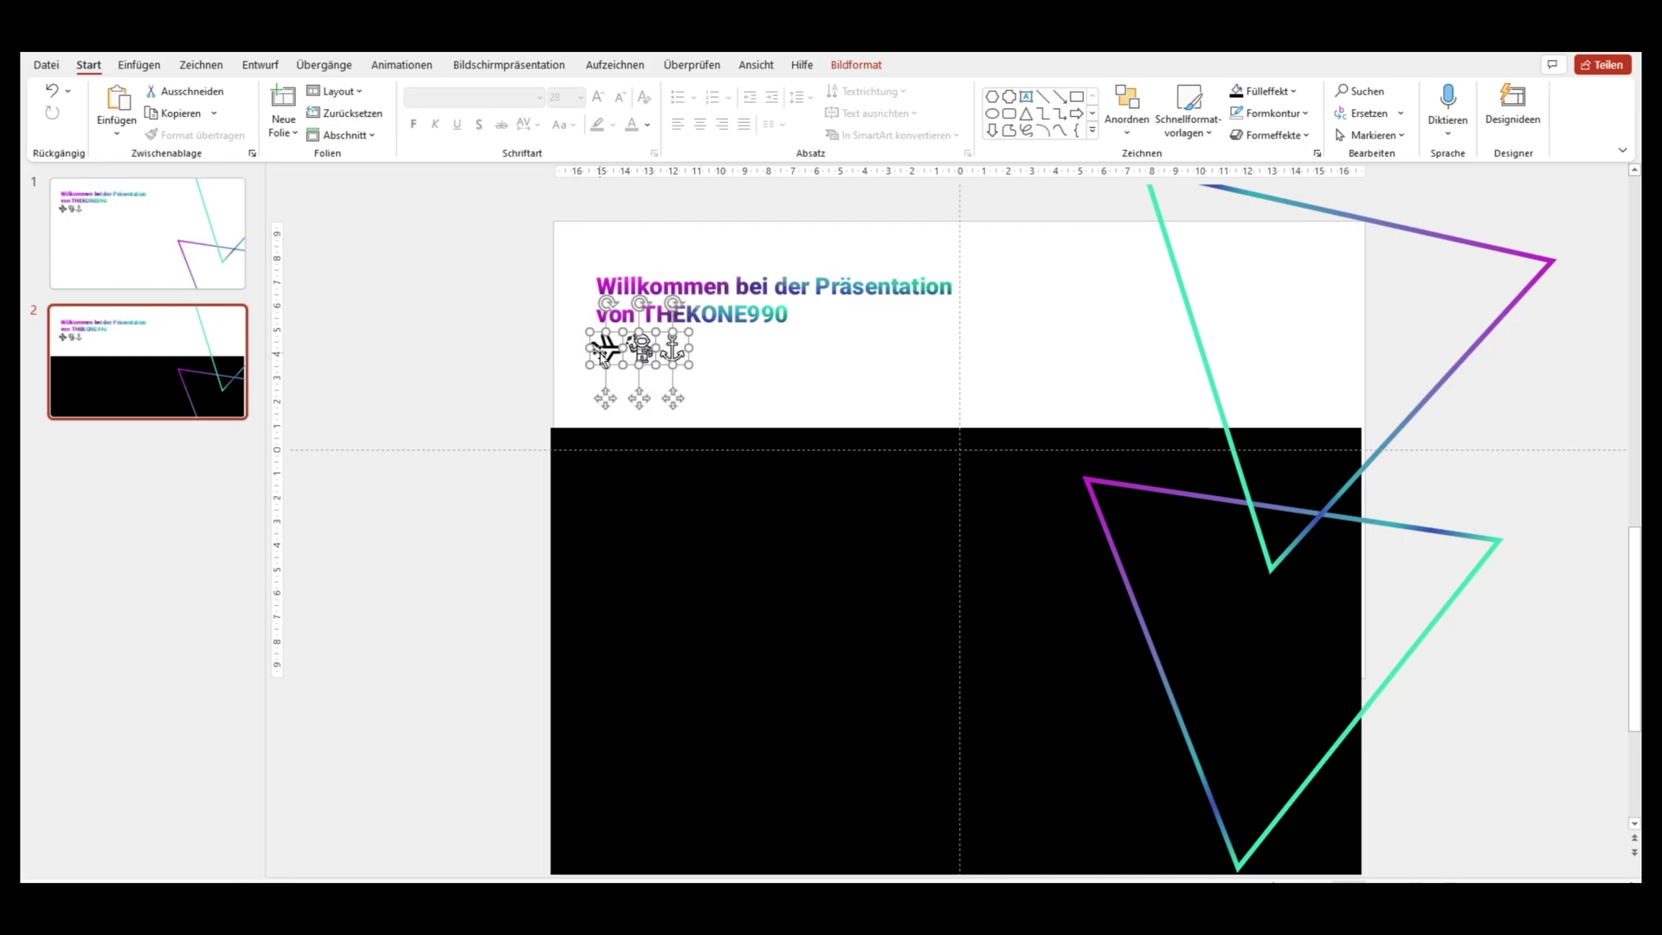
pyautogui.moveTo(674, 350); pyautogui.dragTo(425, 326)
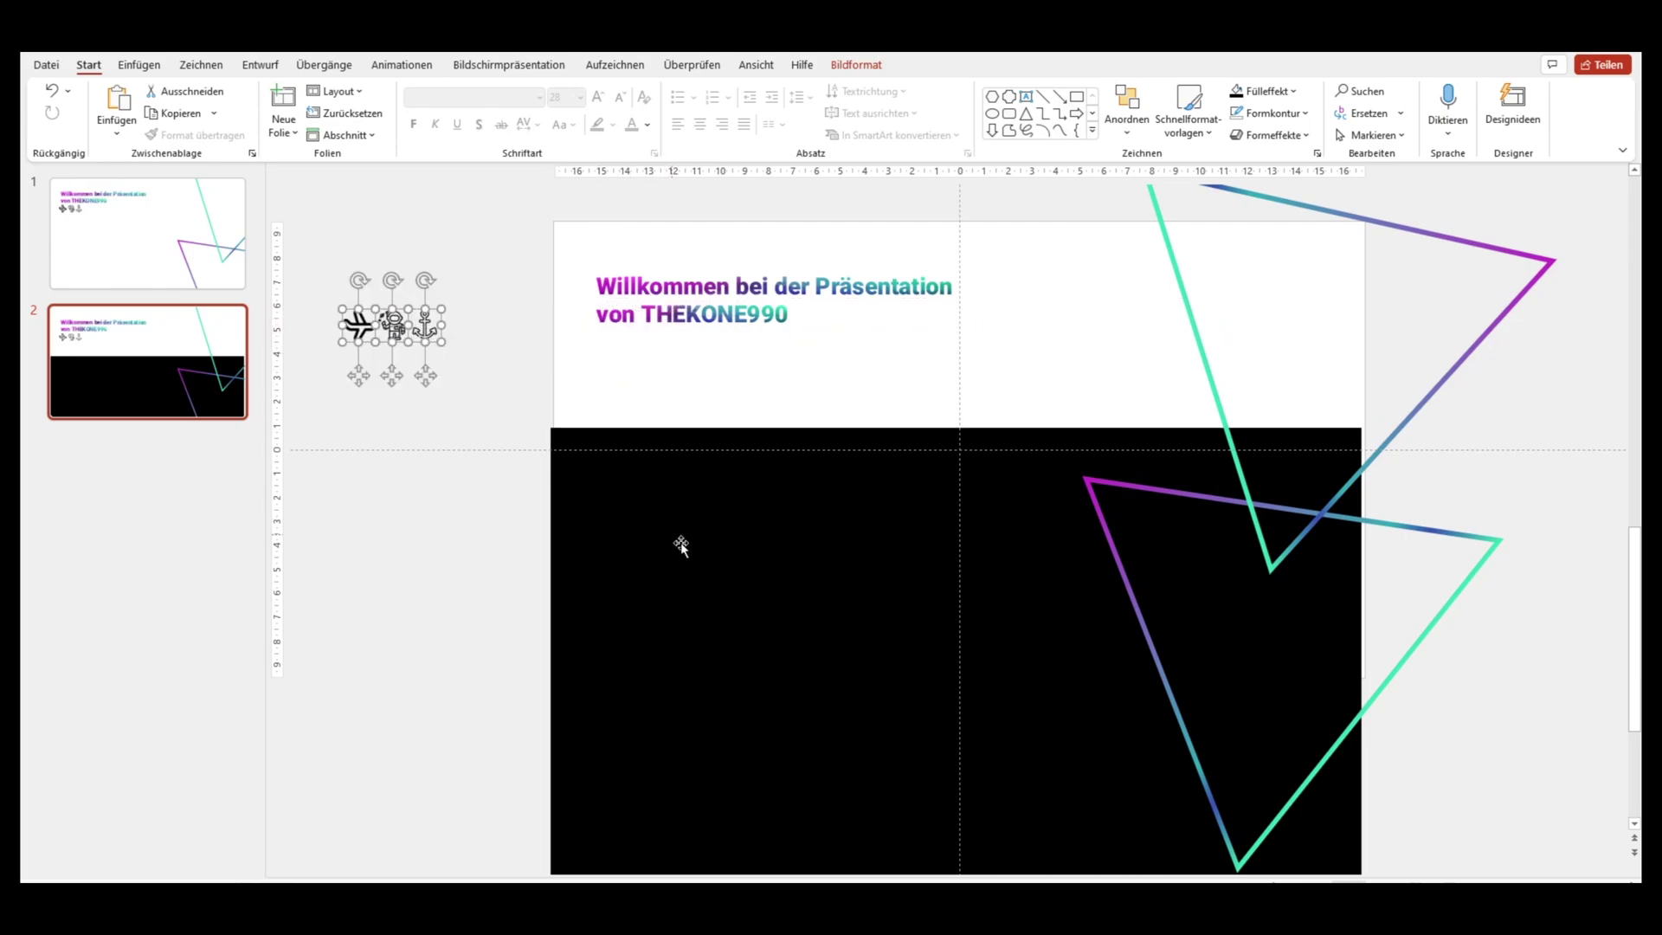
pyautogui.moveTo(787, 671); pyautogui.dragTo(785, 465)
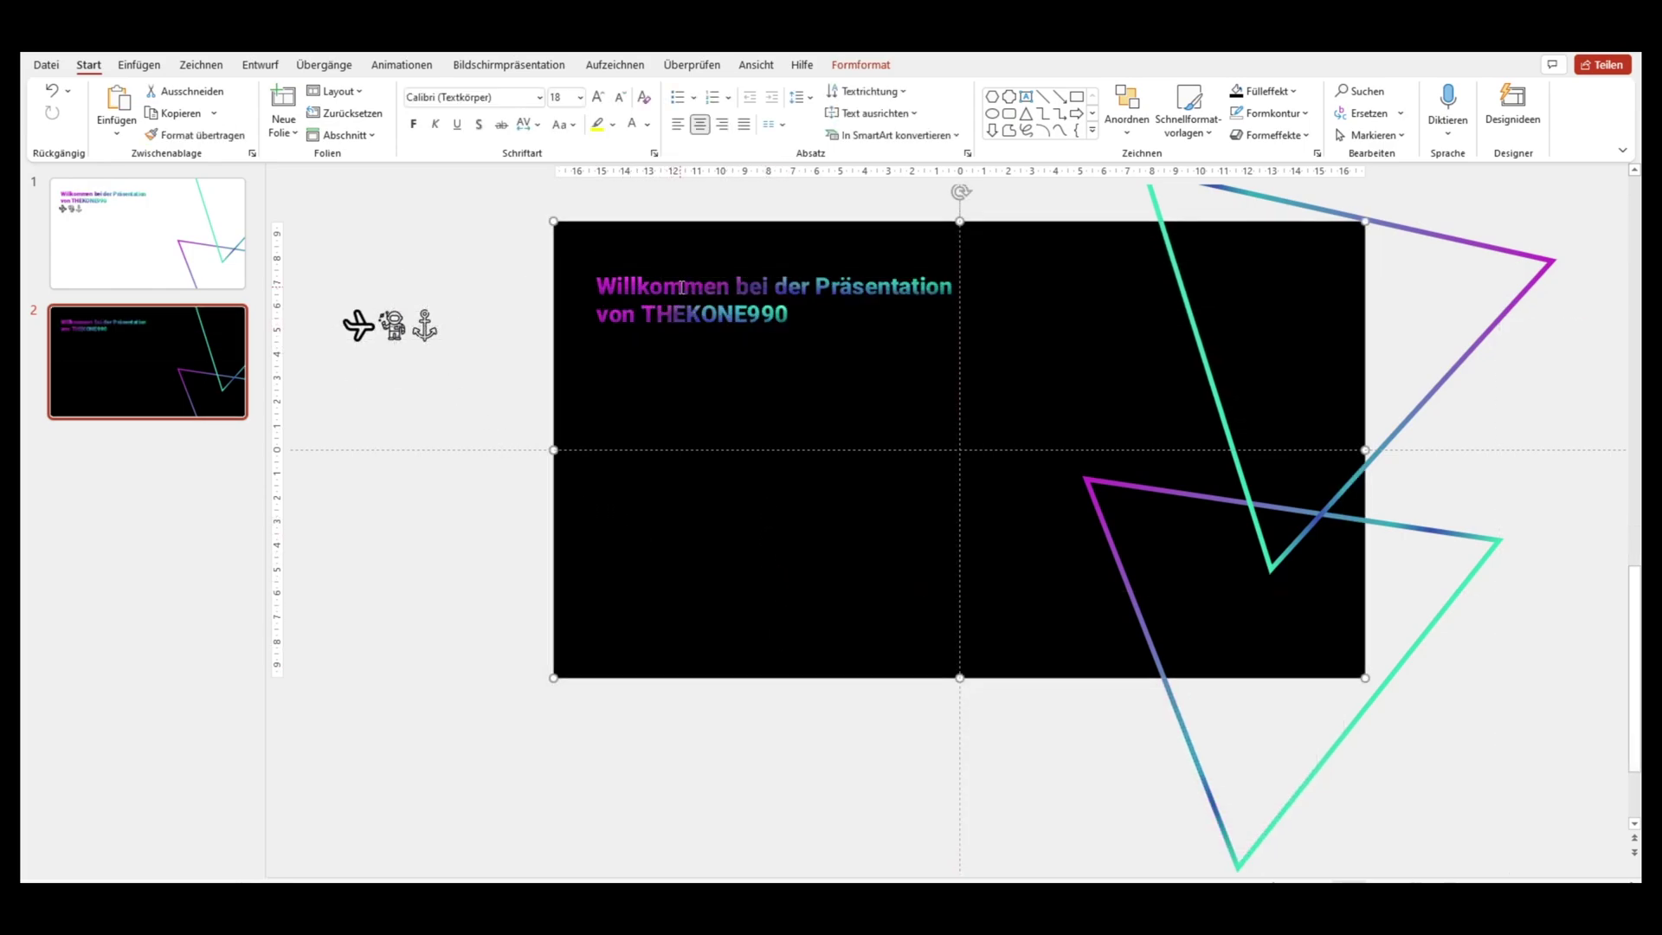
# - Move the title to the slide's upper right and make all its text white
pyautogui.click(674, 314)
pyautogui.moveTo(700, 273); pyautogui.dragTo(1103, 277)
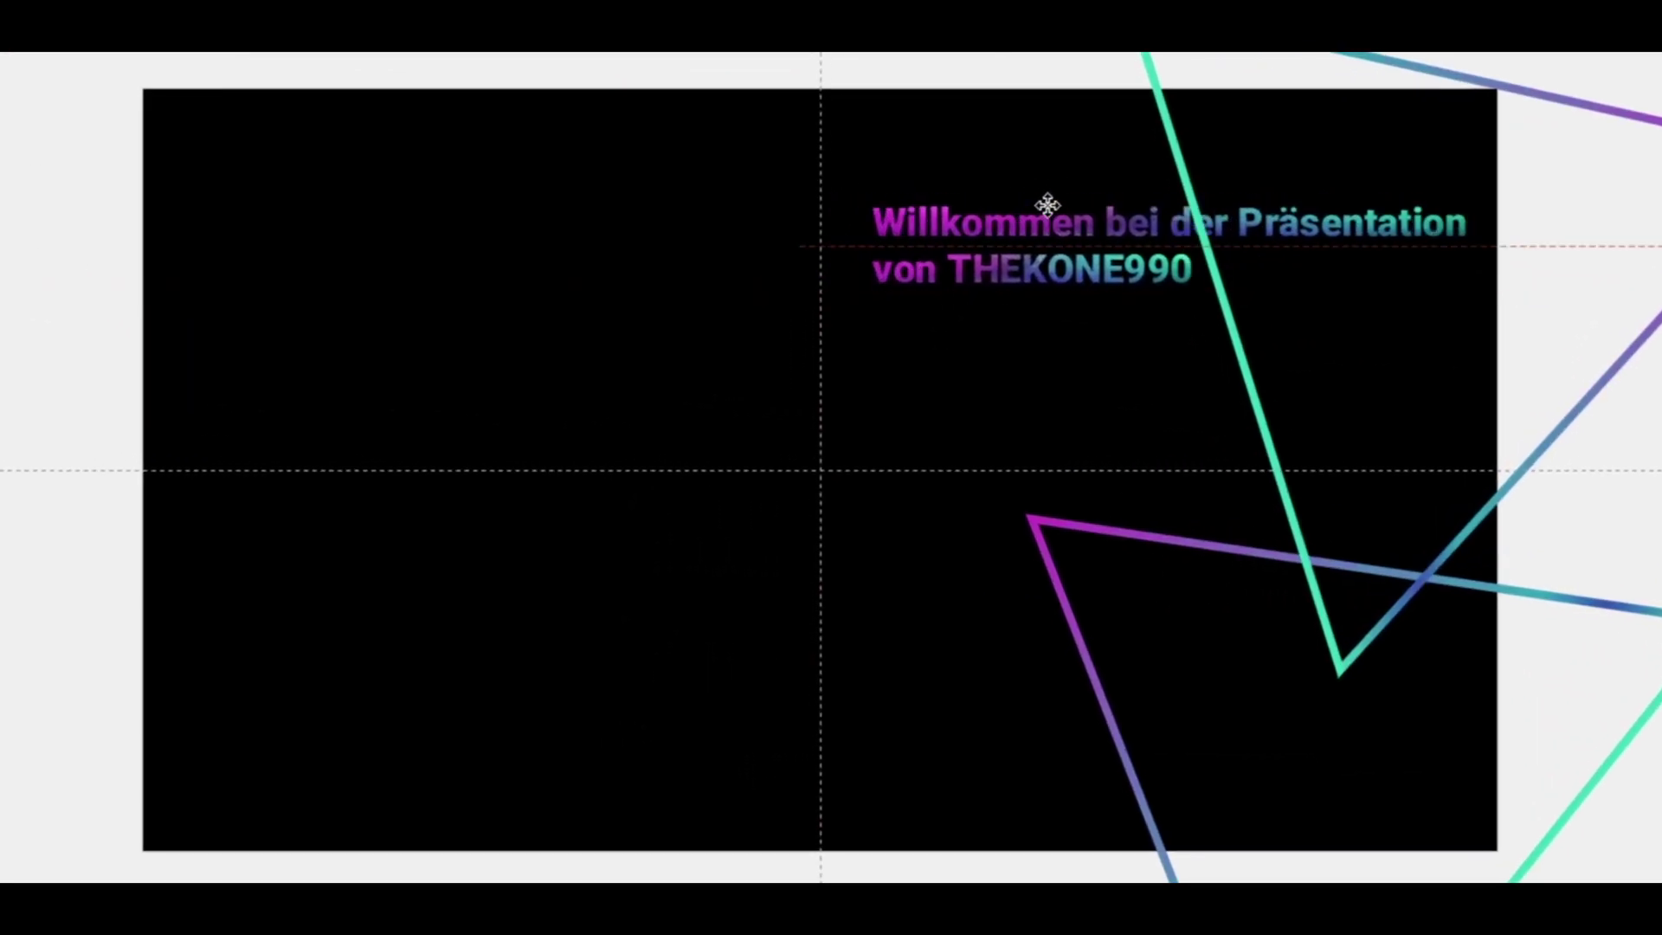
pyautogui.moveTo(1058, 181); pyautogui.dragTo(1046, 206)
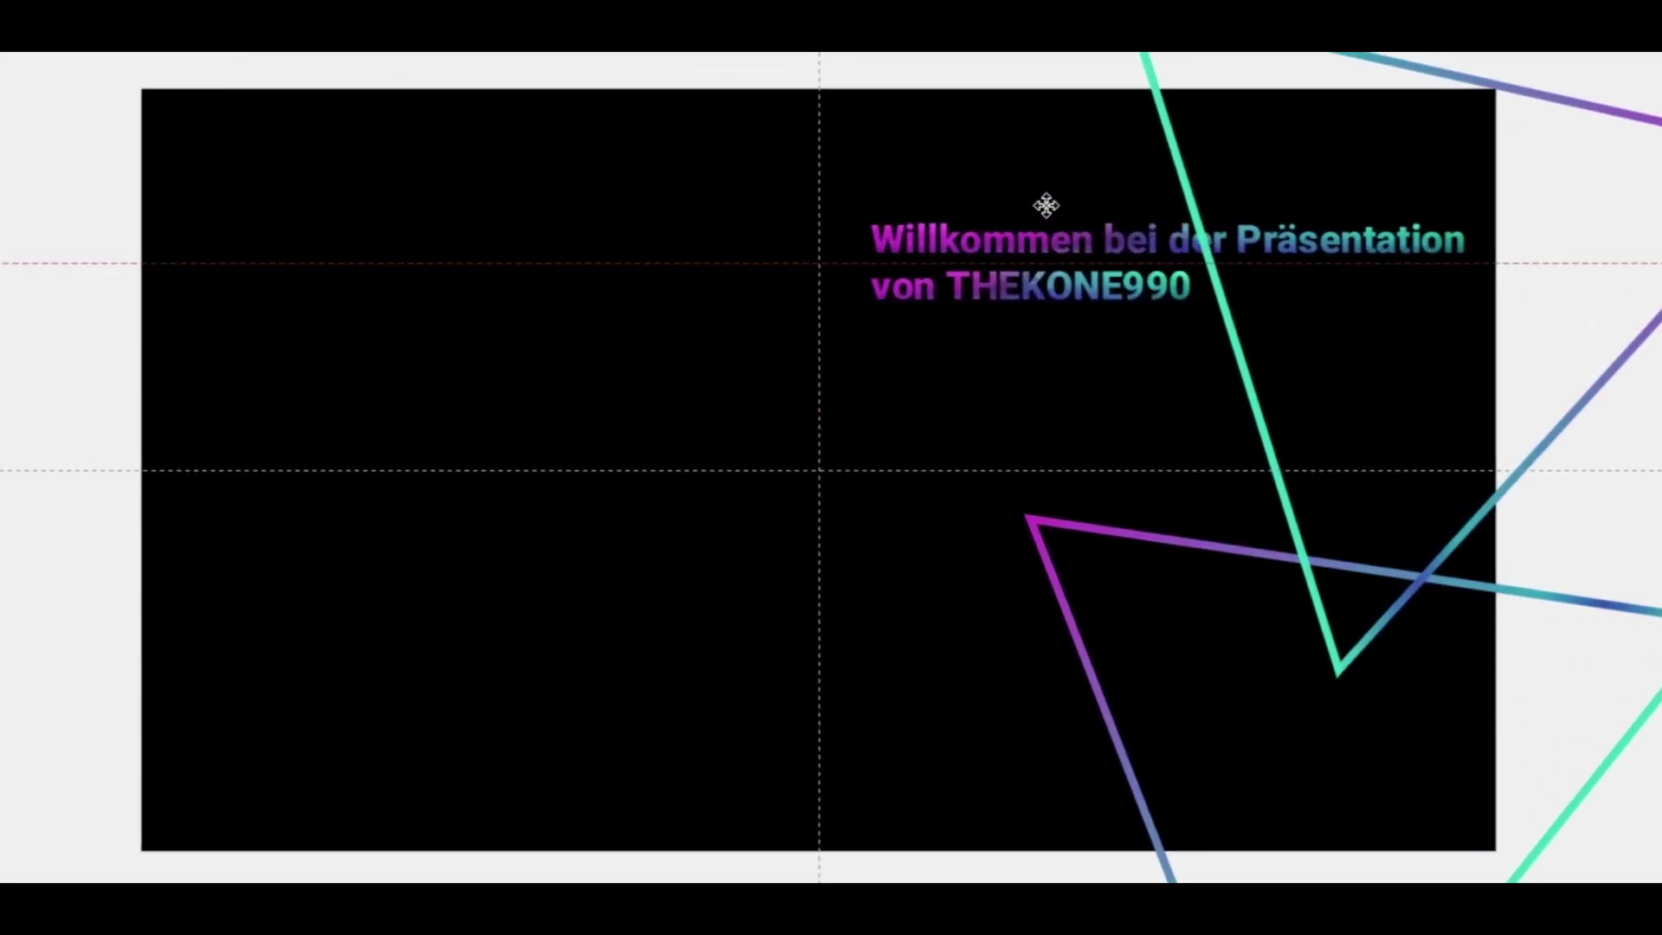
pyautogui.tripleClick(1007, 275)
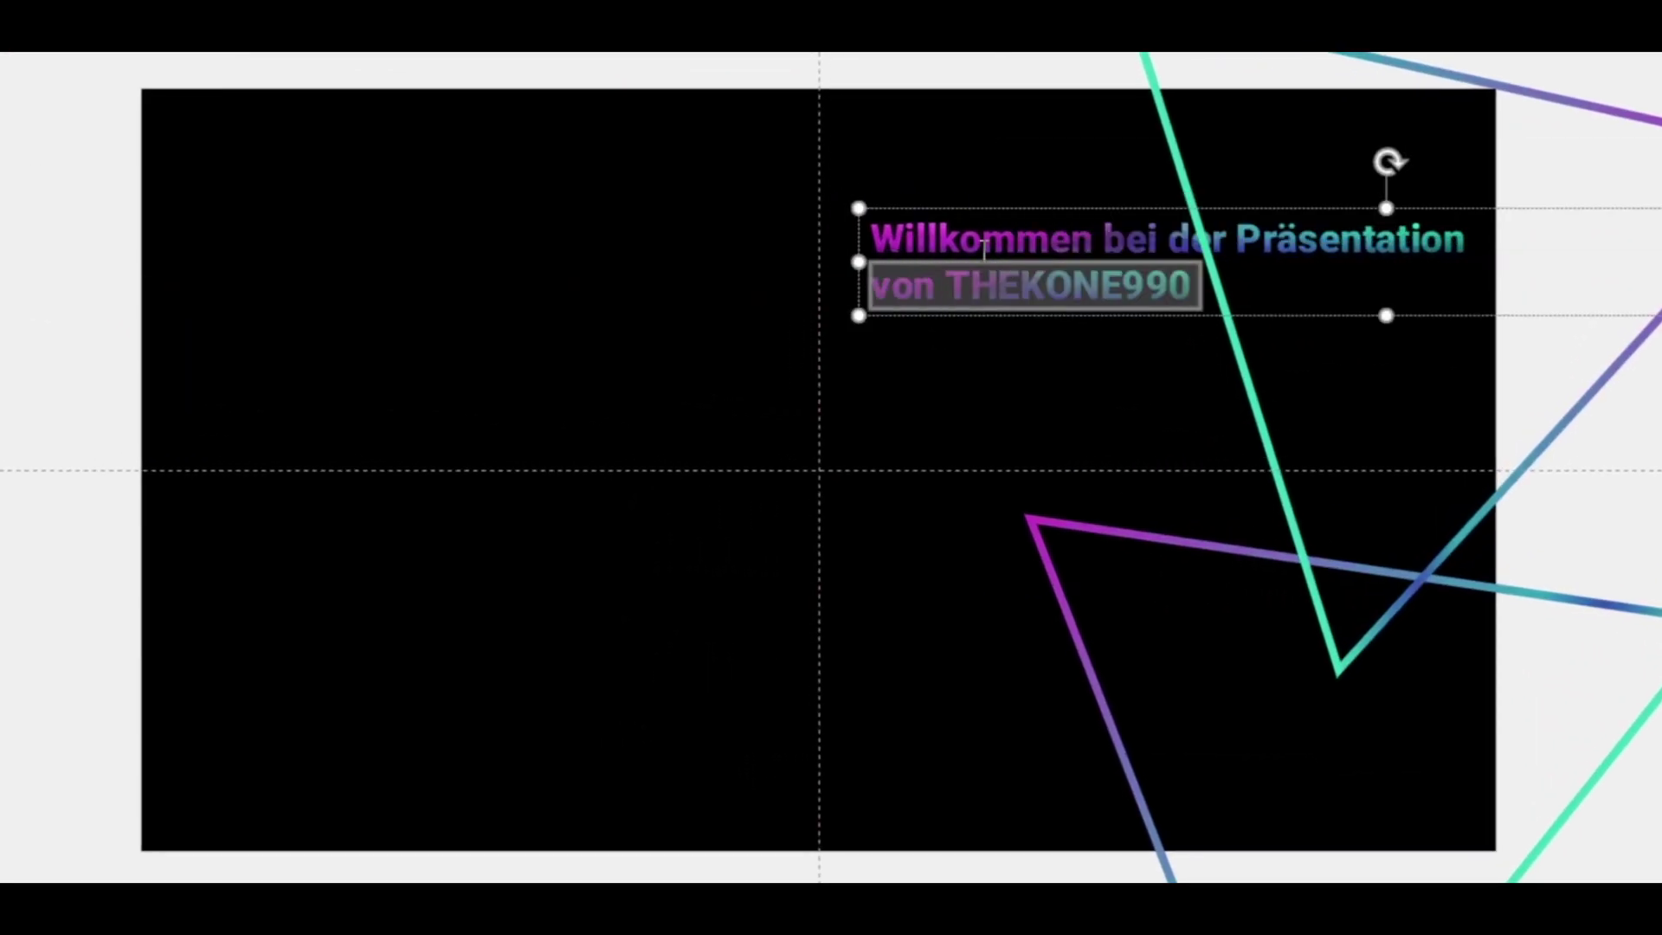
pyautogui.hotkey('ctrl', 'a')
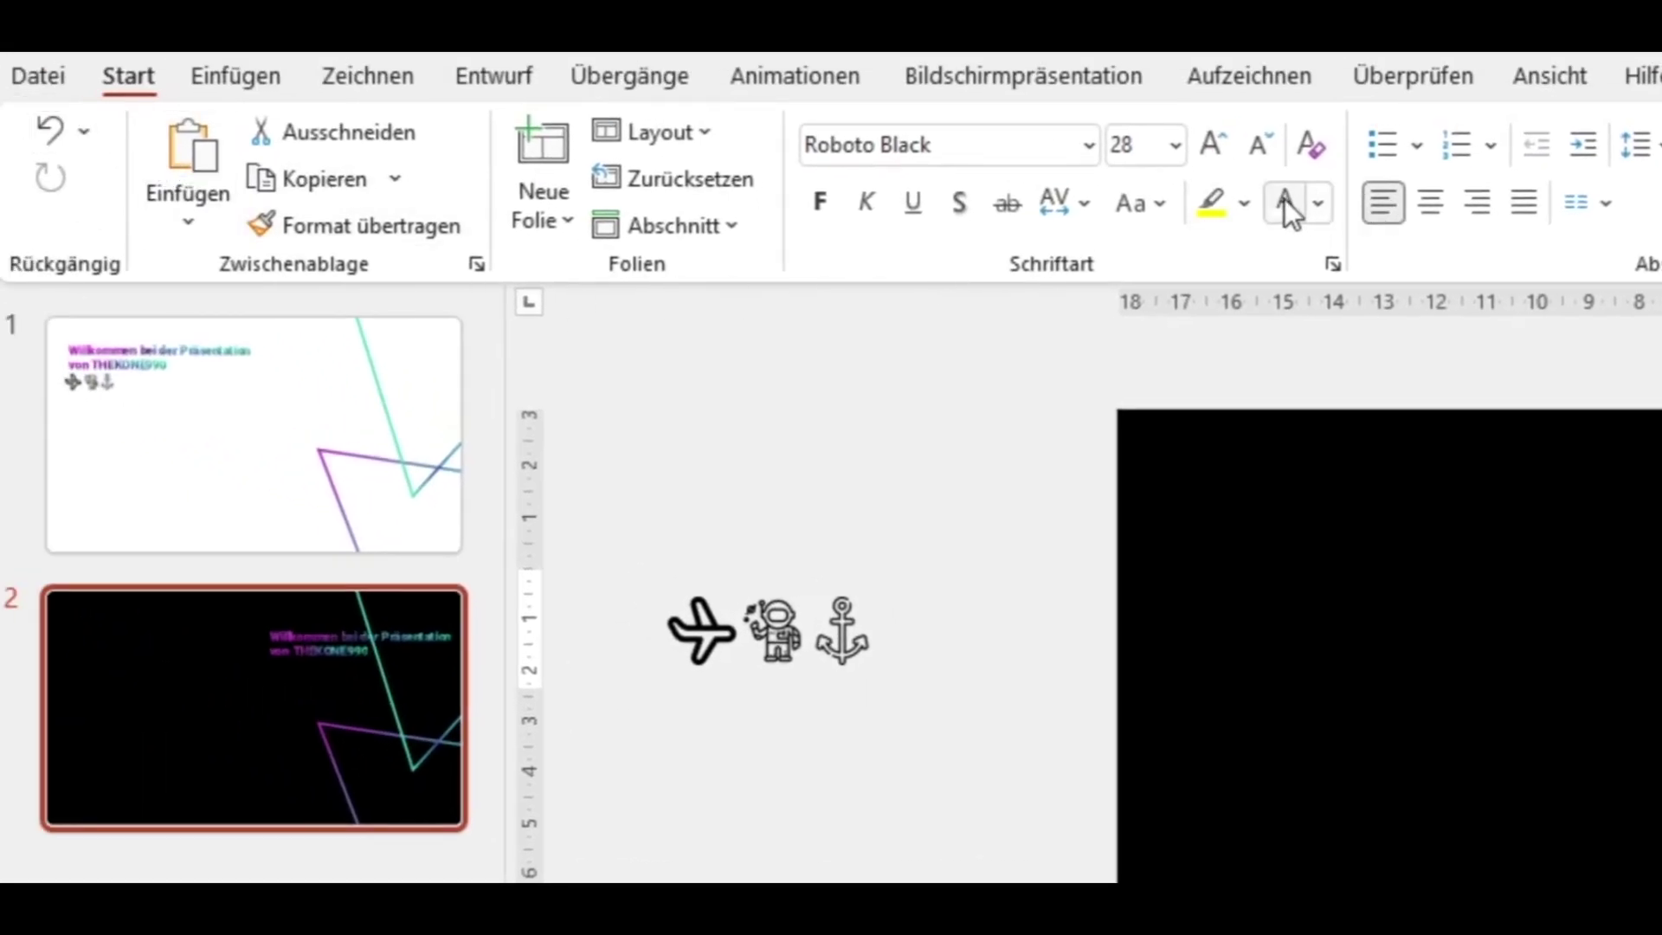
pyautogui.click(1285, 199)
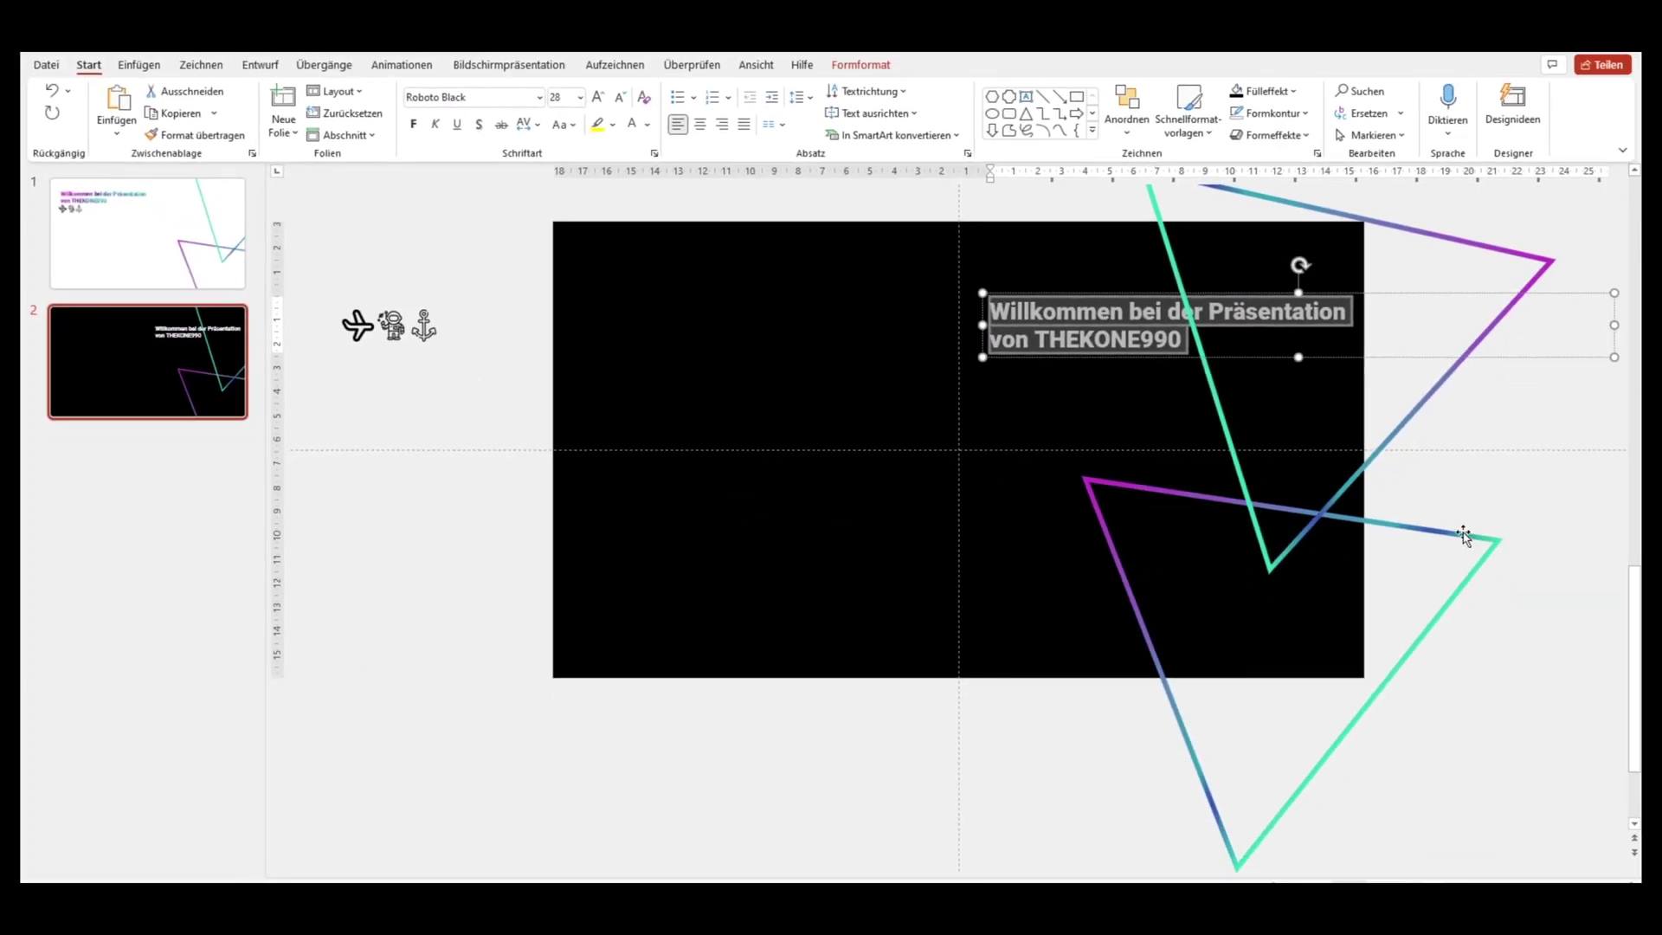
# - Rotate and move both gradient triangles to the slide's left side, then paste the astronaut circle and captions
pyautogui.click(1466, 538)
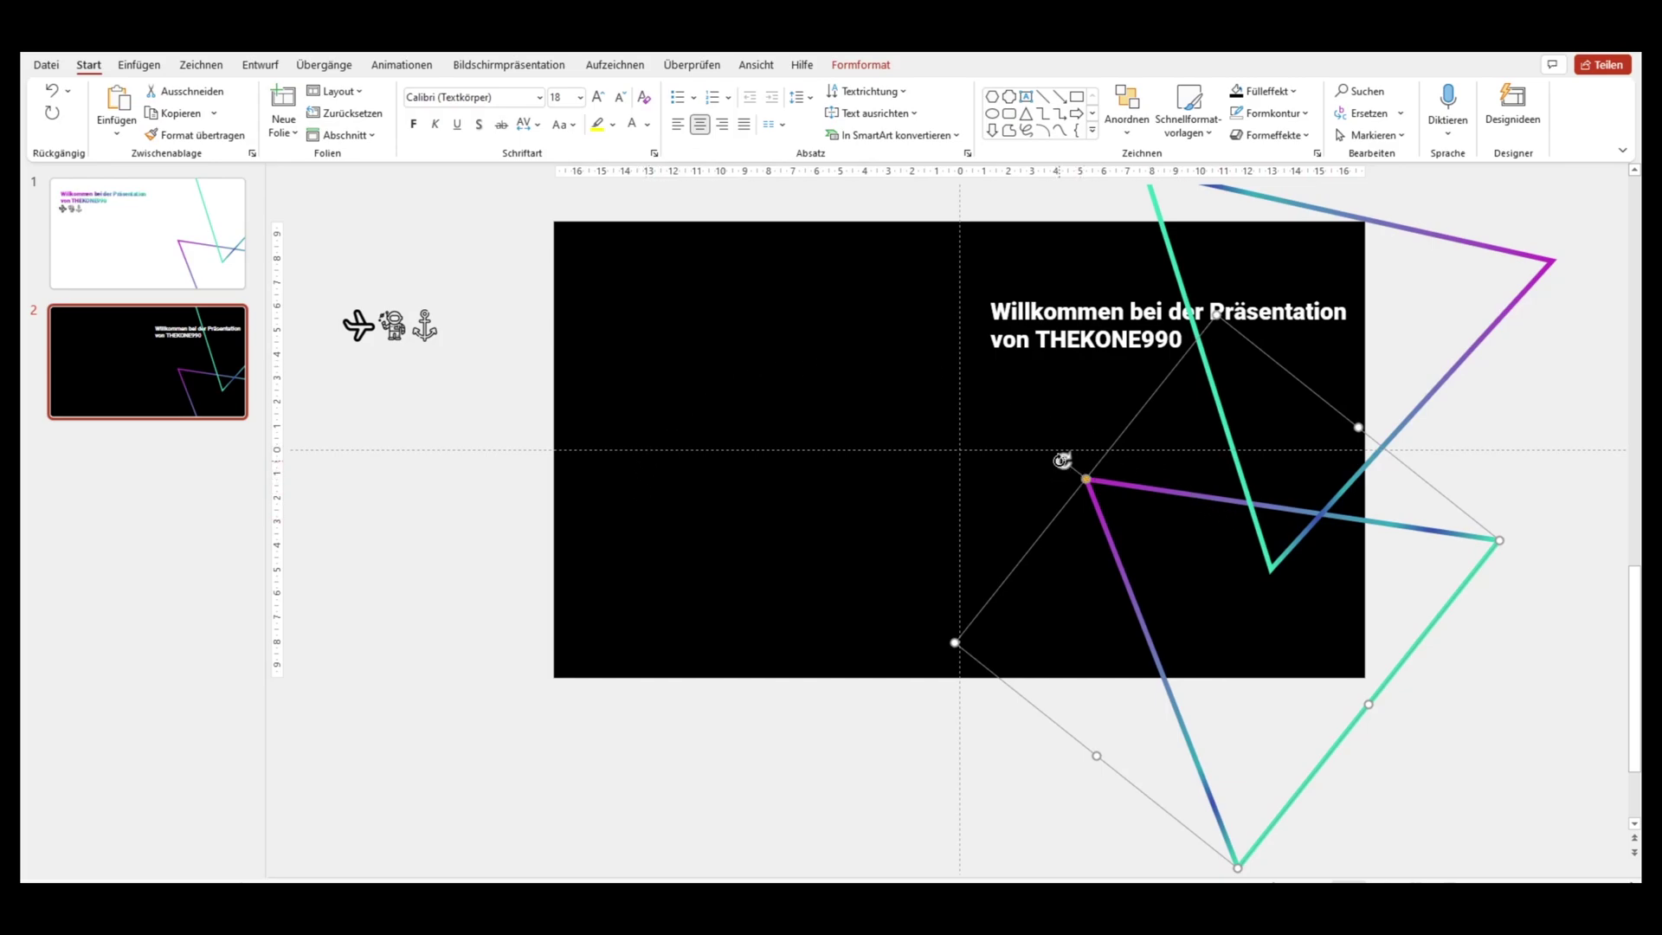
pyautogui.moveTo(1061, 460); pyautogui.dragTo(1510, 485)
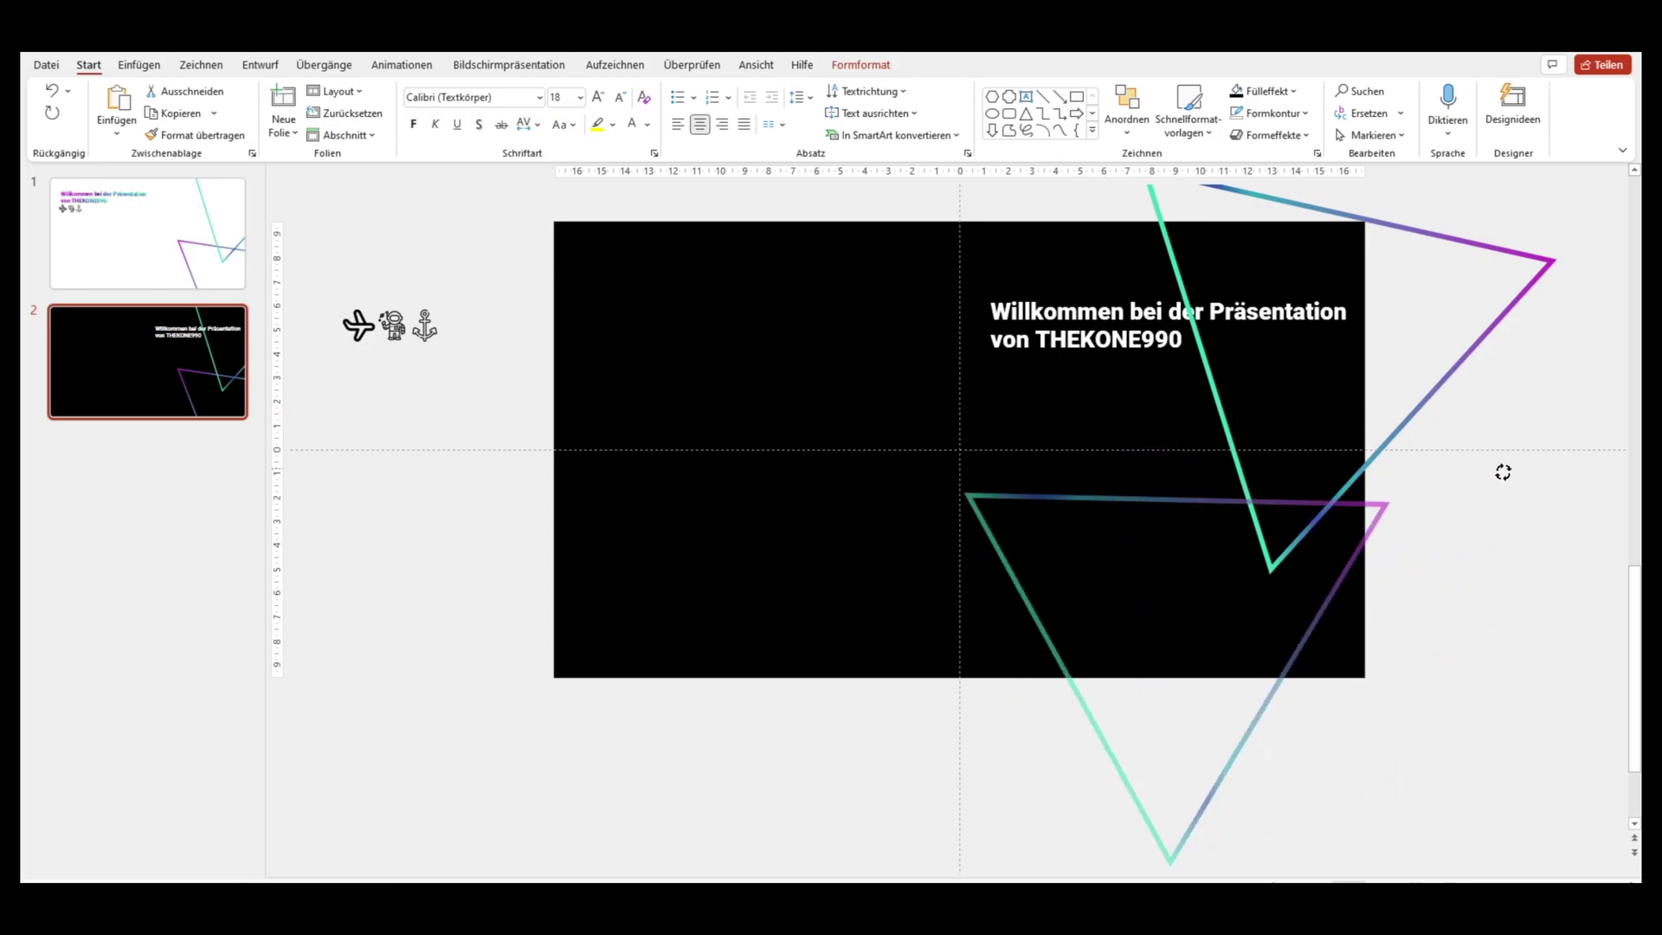
pyautogui.moveTo(1151, 499); pyautogui.dragTo(617, 481)
pyautogui.click(848, 559)
pyautogui.moveTo(1244, 221); pyautogui.dragTo(585, 253)
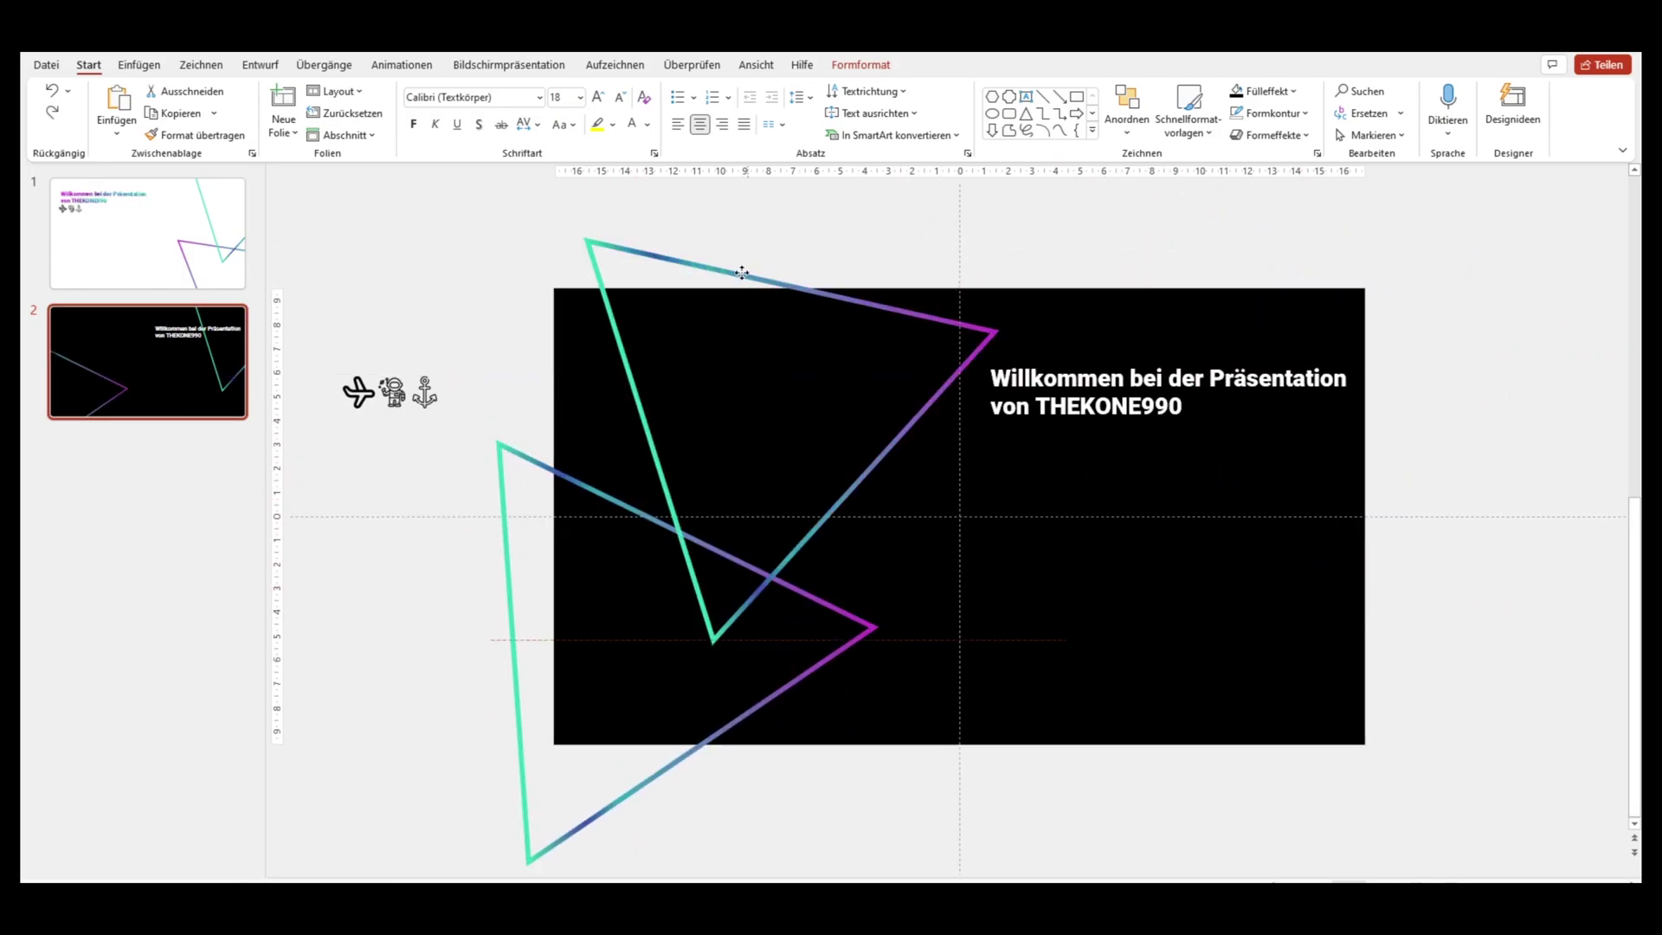
pyautogui.click(523, 808)
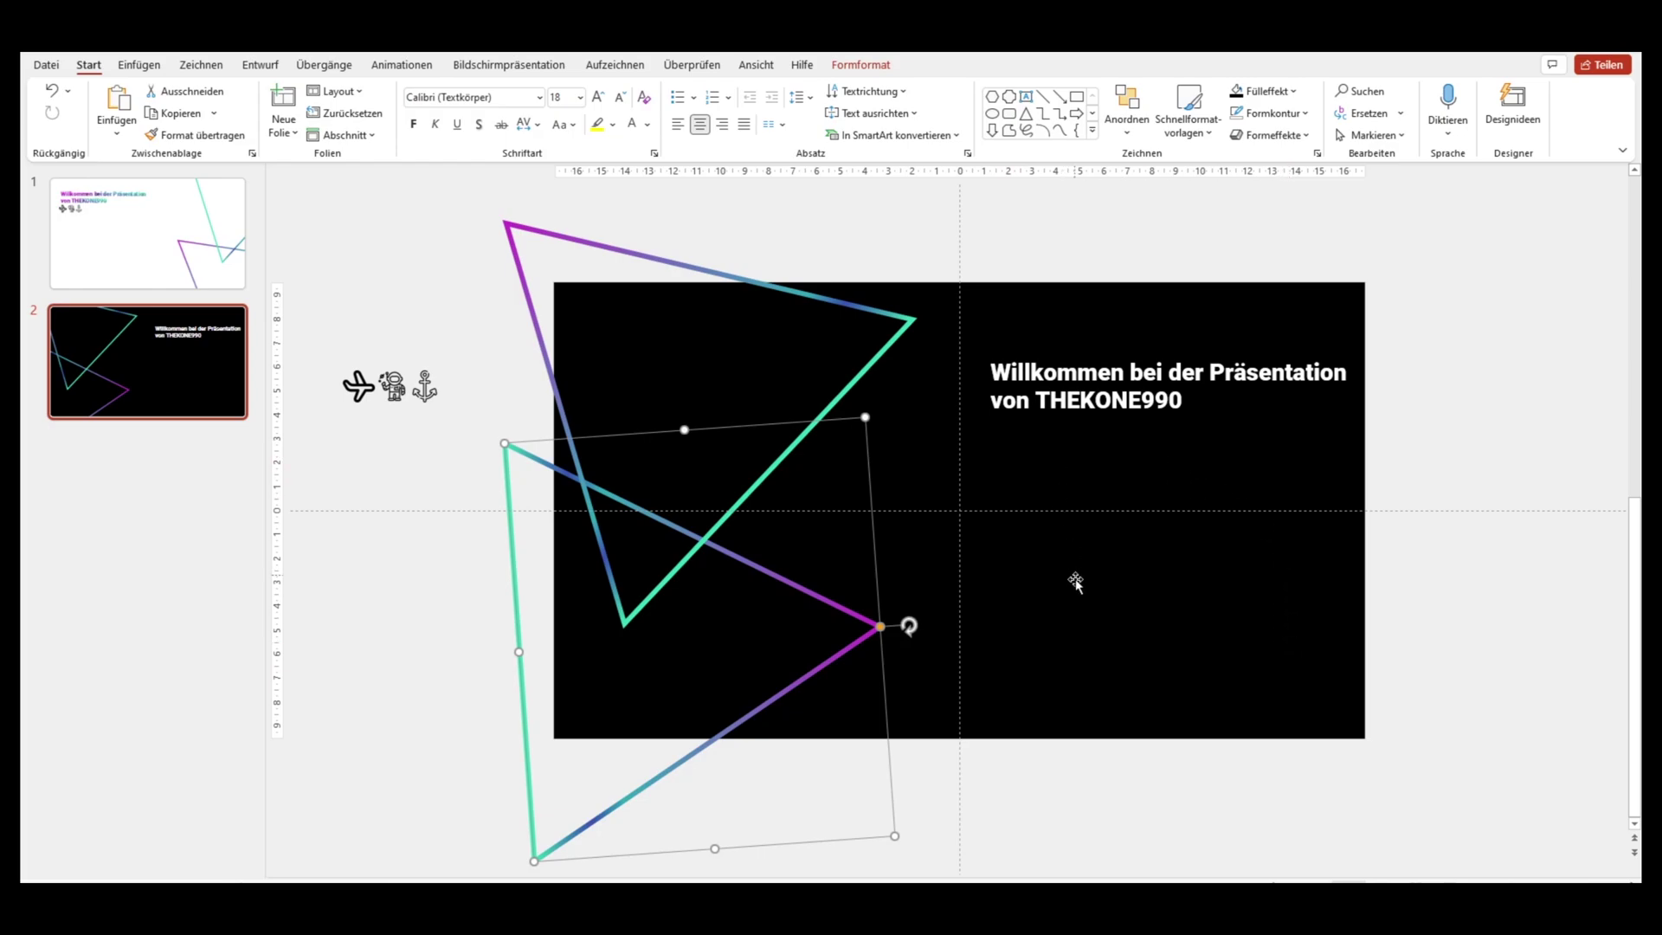
pyautogui.hotkey('ctrl', 'v')
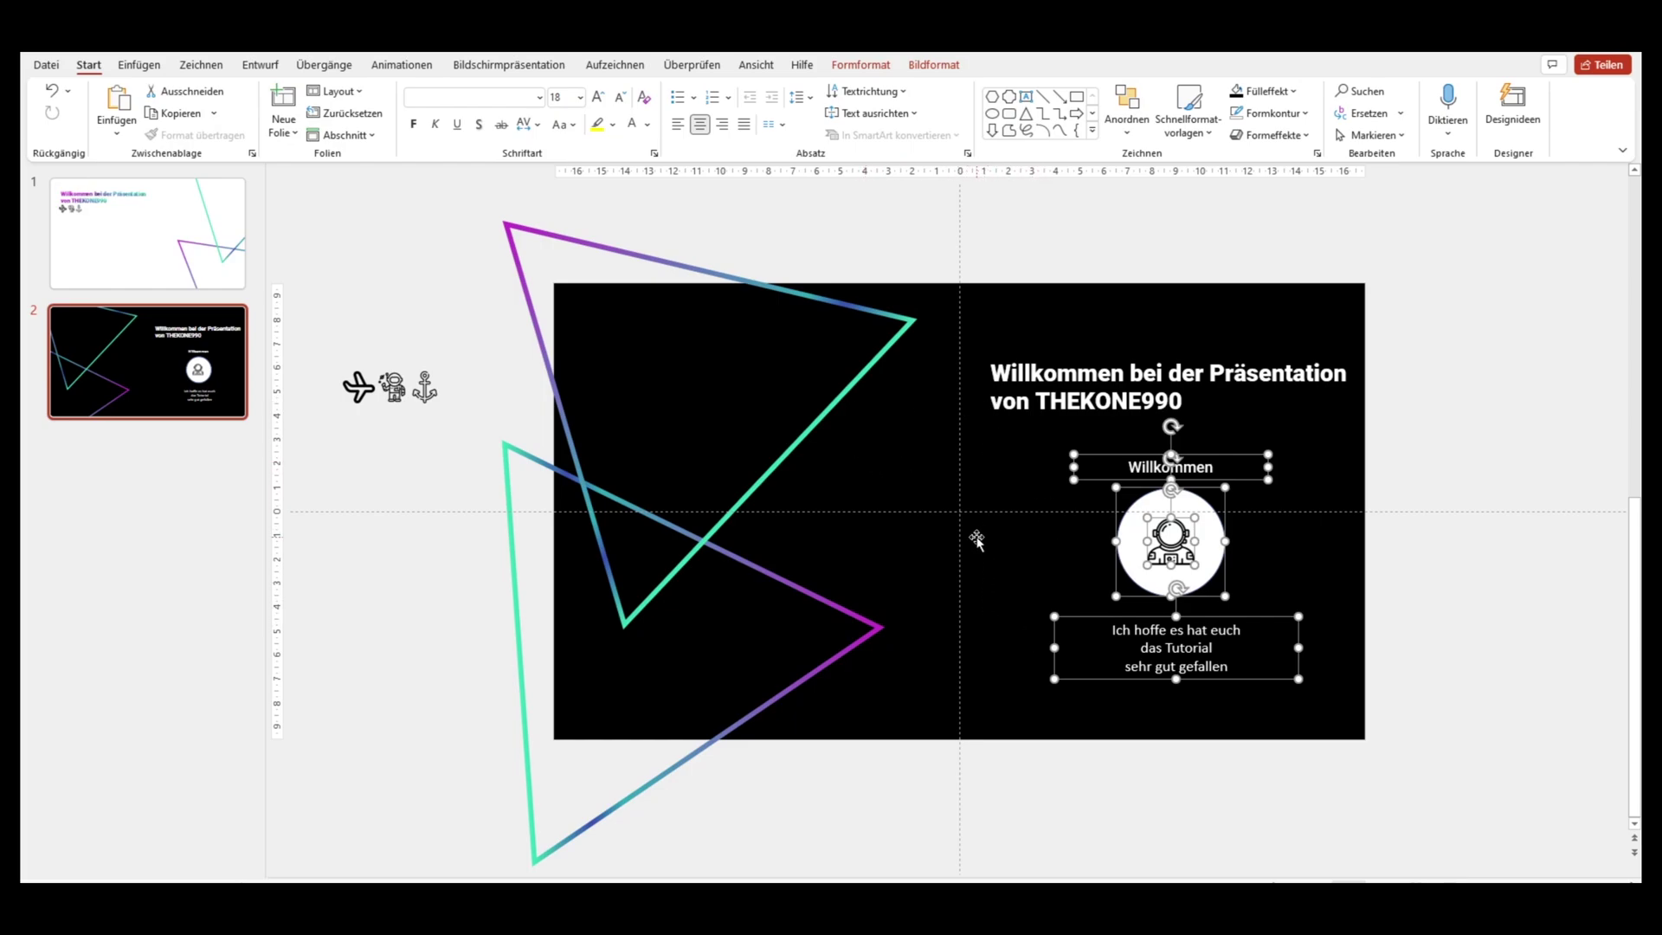
# - Paste the astronaut badge onto slide 1 and park it just past the slide's right edge
pyautogui.click(119, 242)
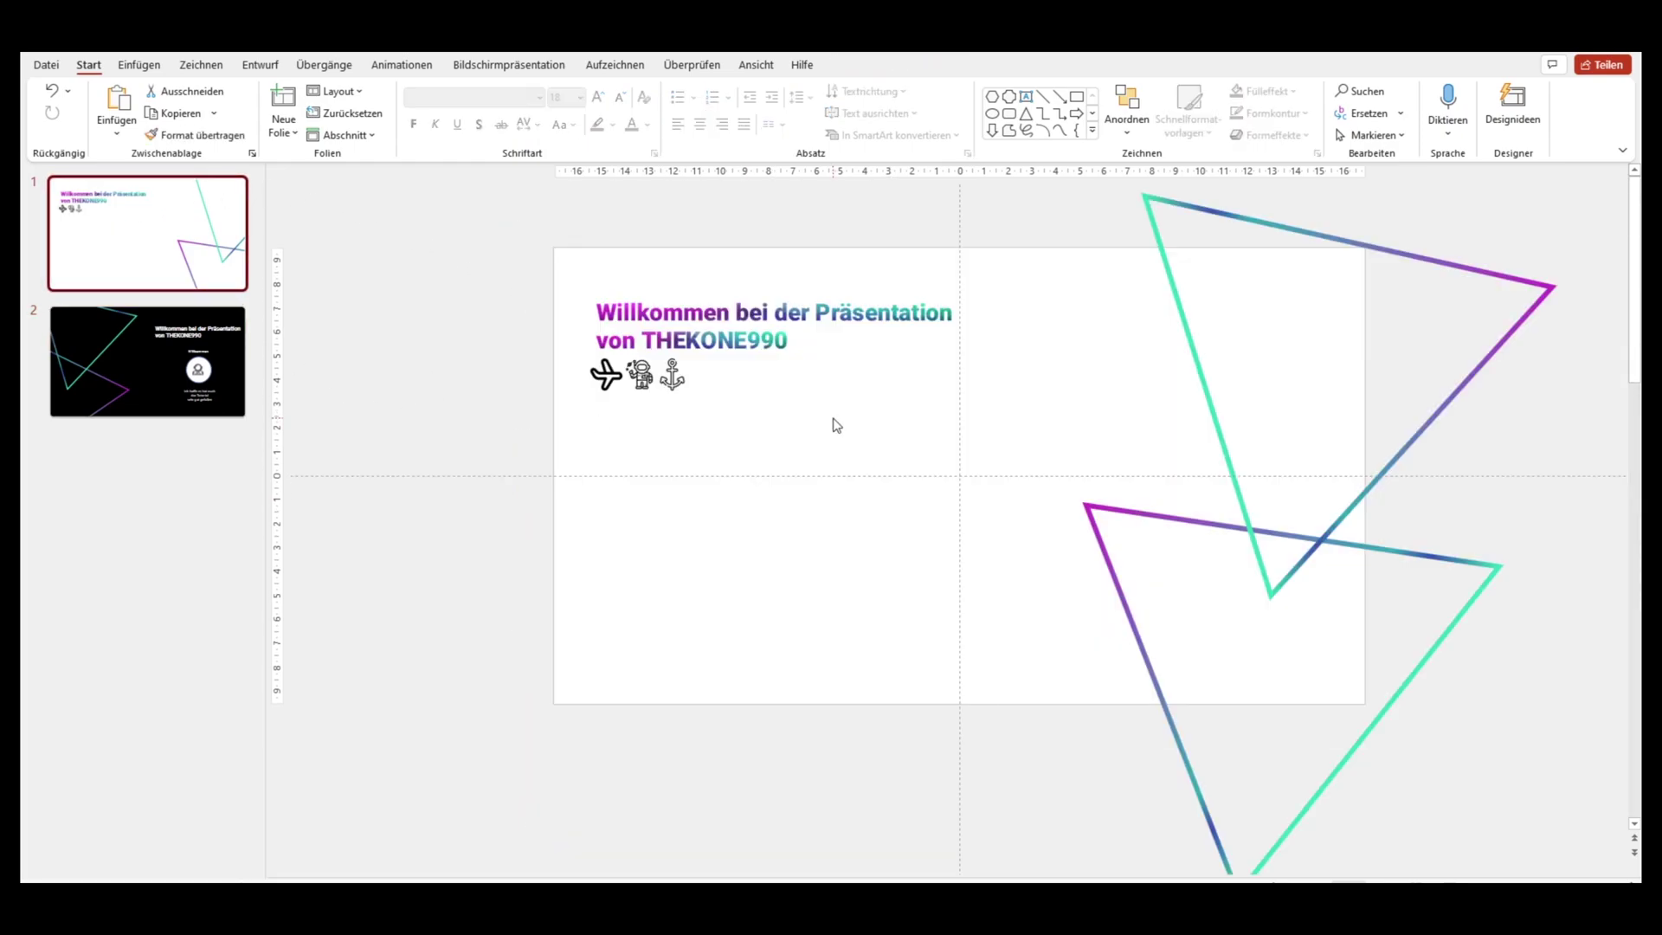
pyautogui.hotkey('ctrl', 'v')
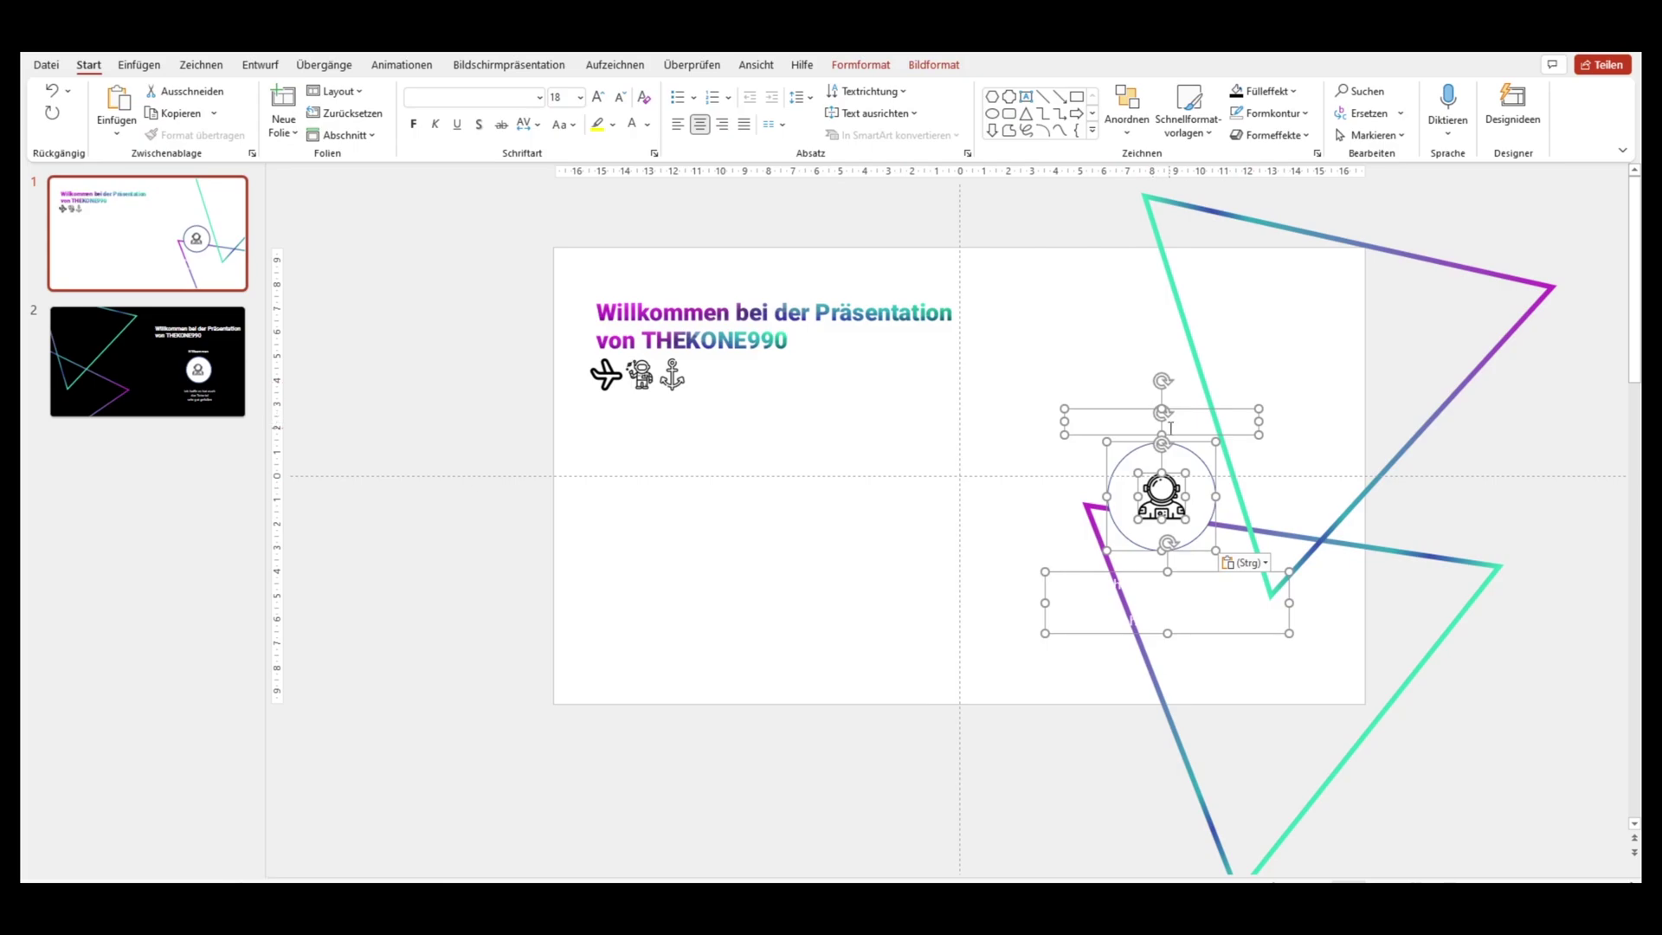
pyautogui.press('Escape')
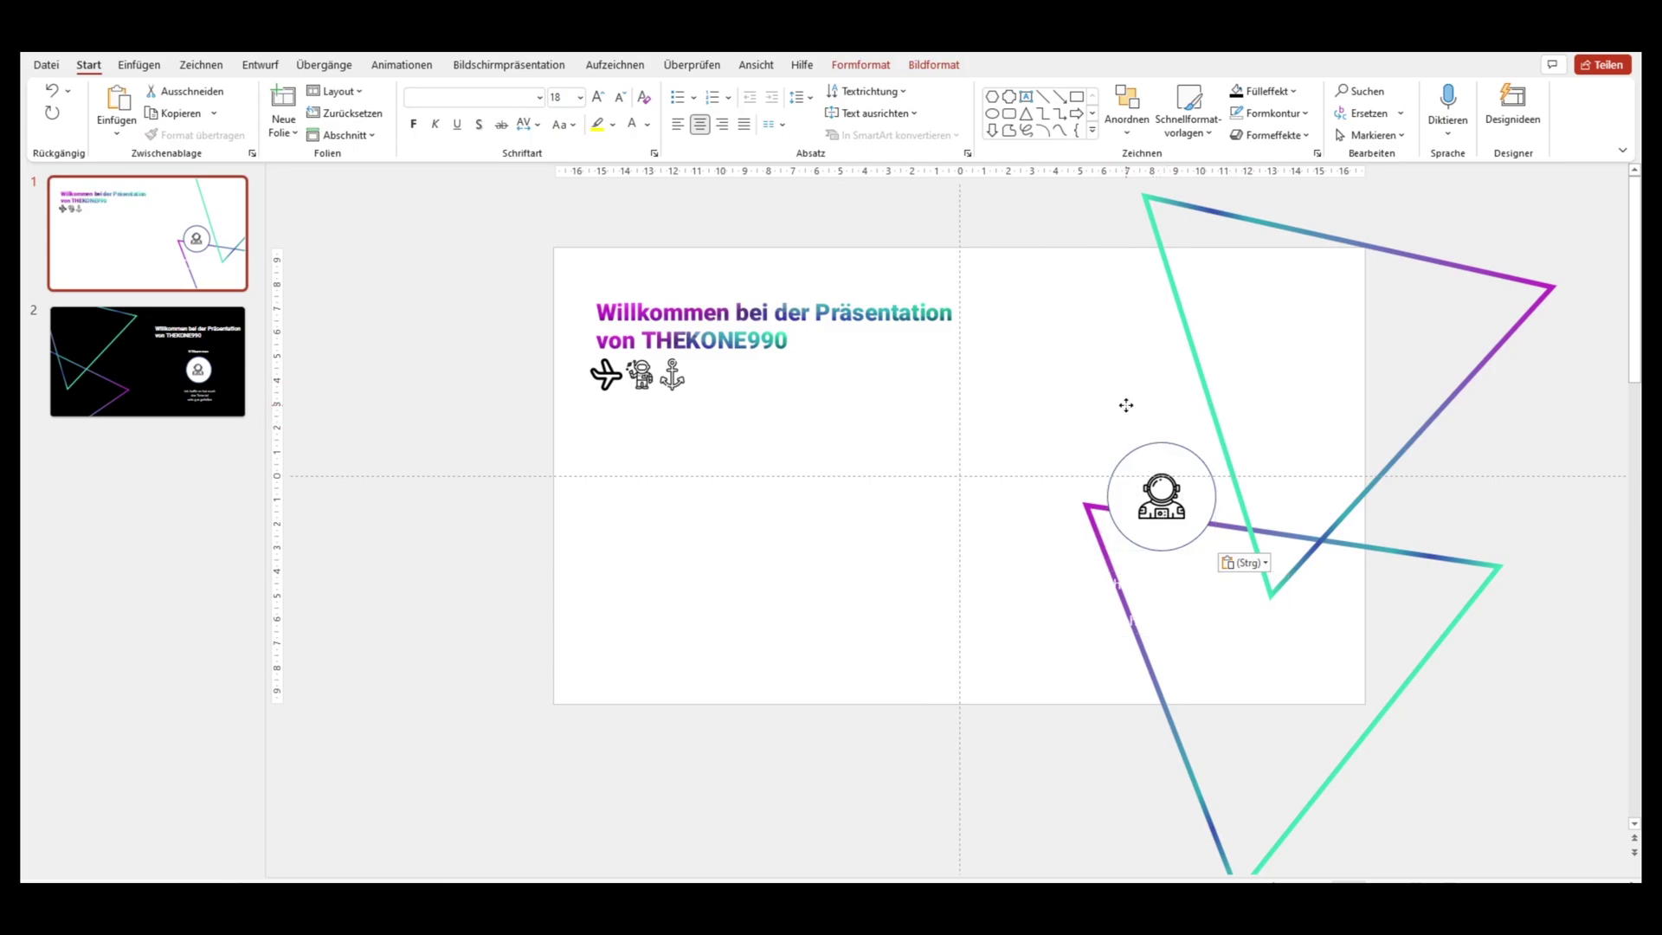
pyautogui.moveTo(1126, 405); pyautogui.dragTo(1525, 387)
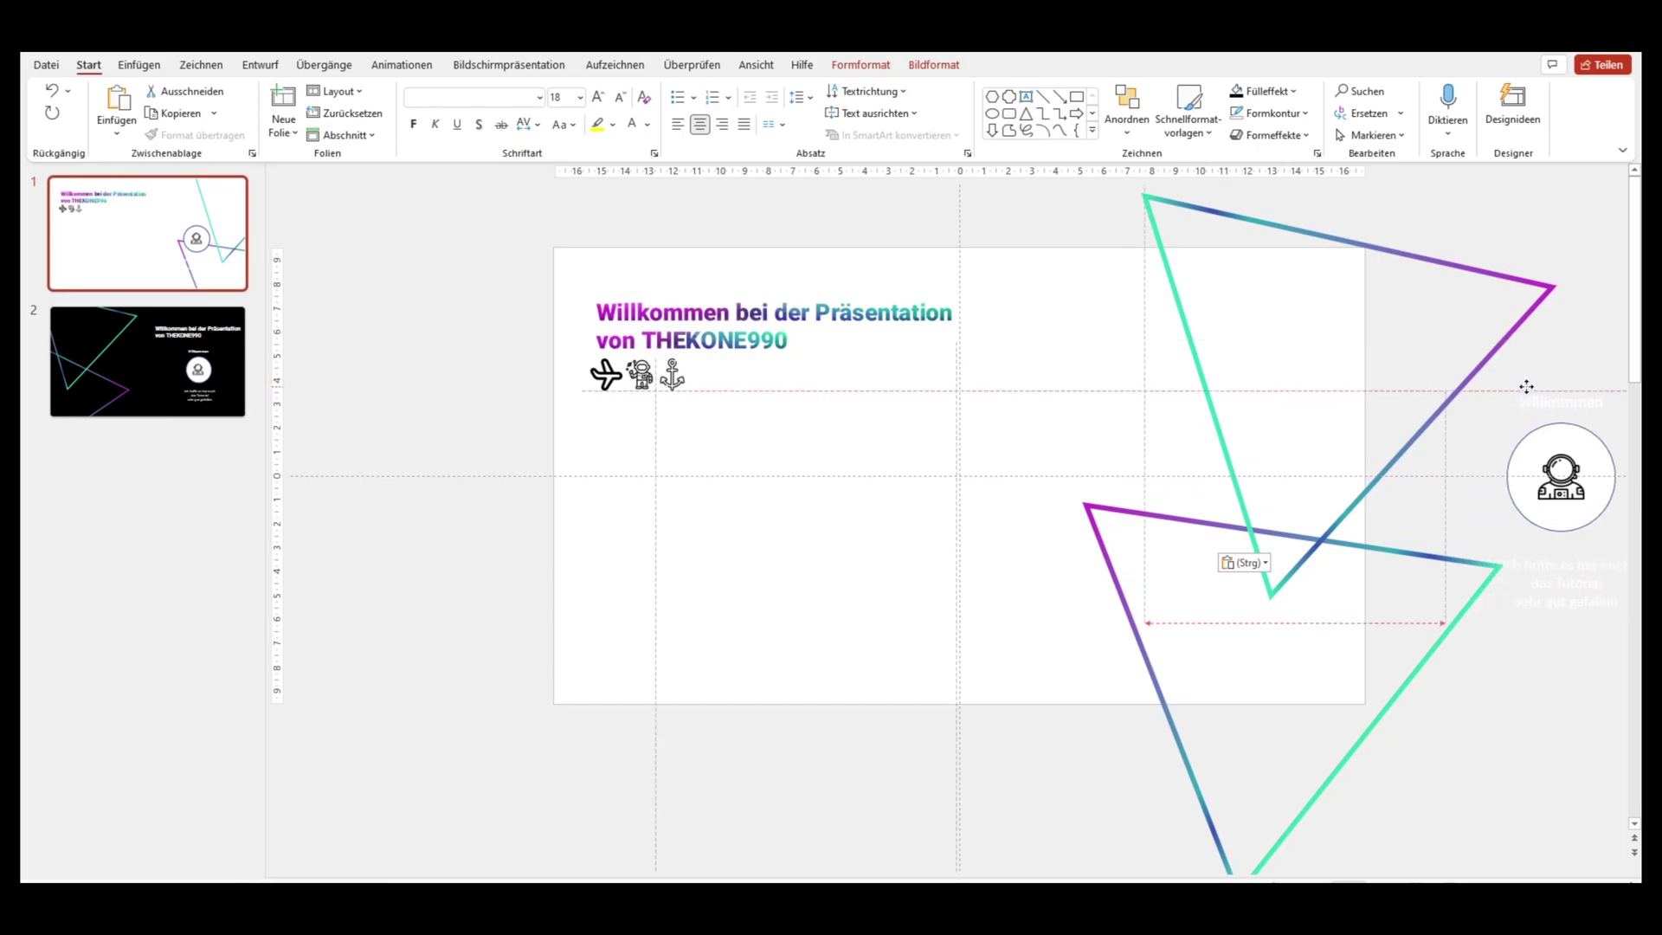
pyautogui.moveTo(1526, 387); pyautogui.dragTo(1526, 387)
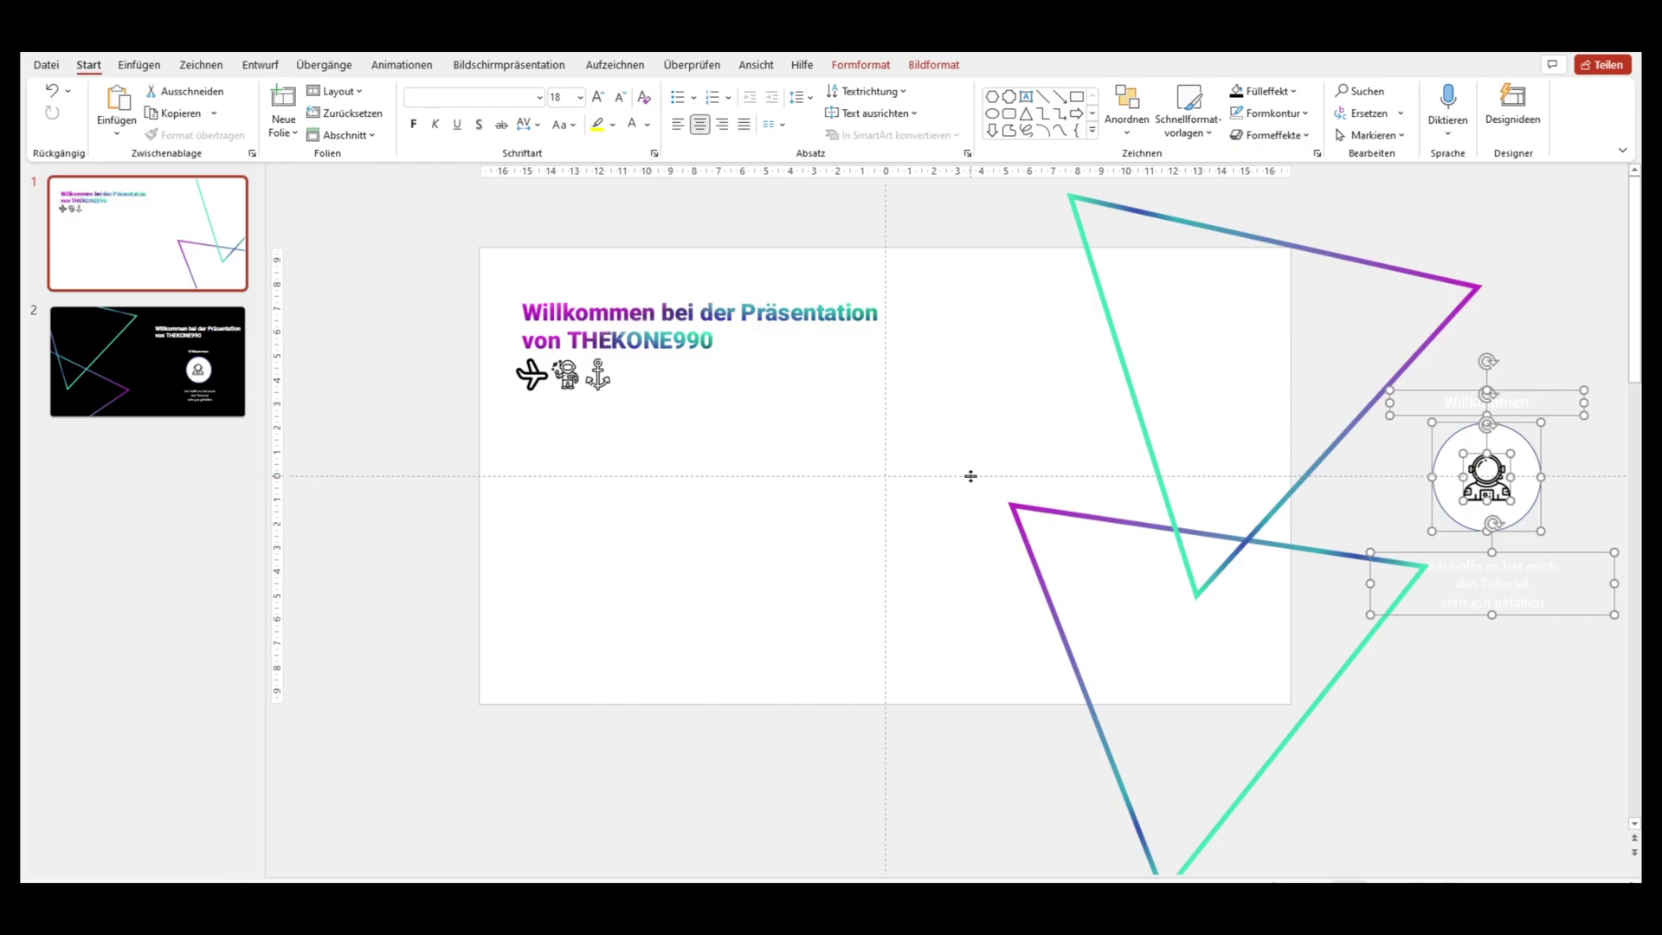
pyautogui.click(149, 353)
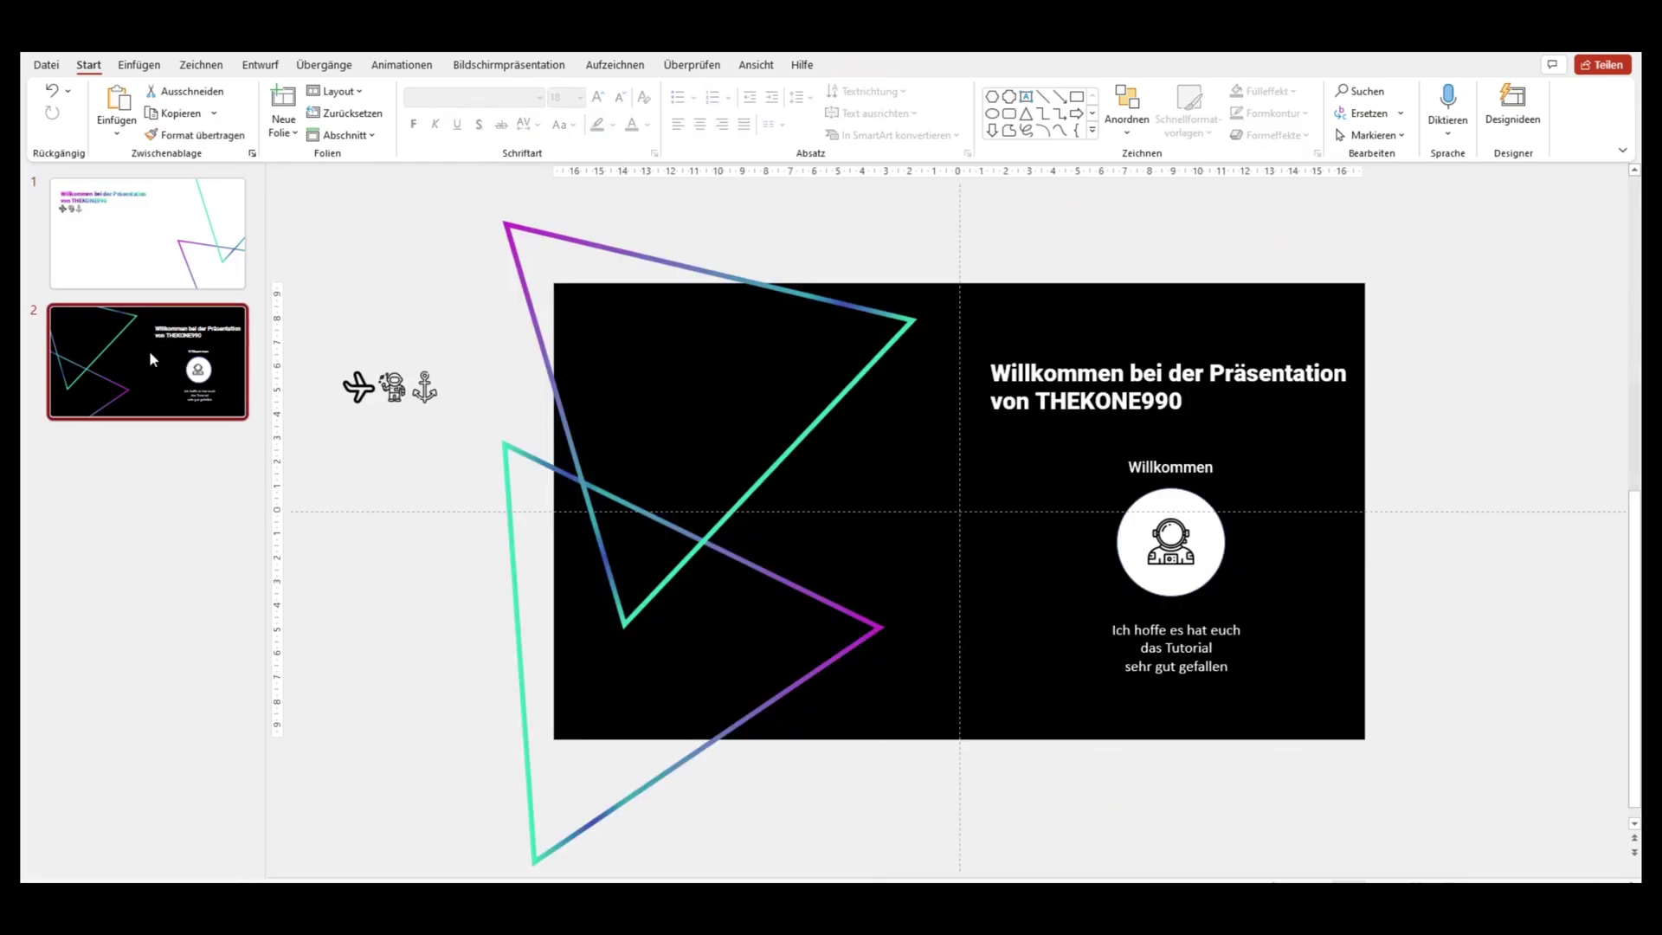
# - Copy slide 2's black rectangle onto slide 1 and park it just off the left edge
pyautogui.click(845, 467)
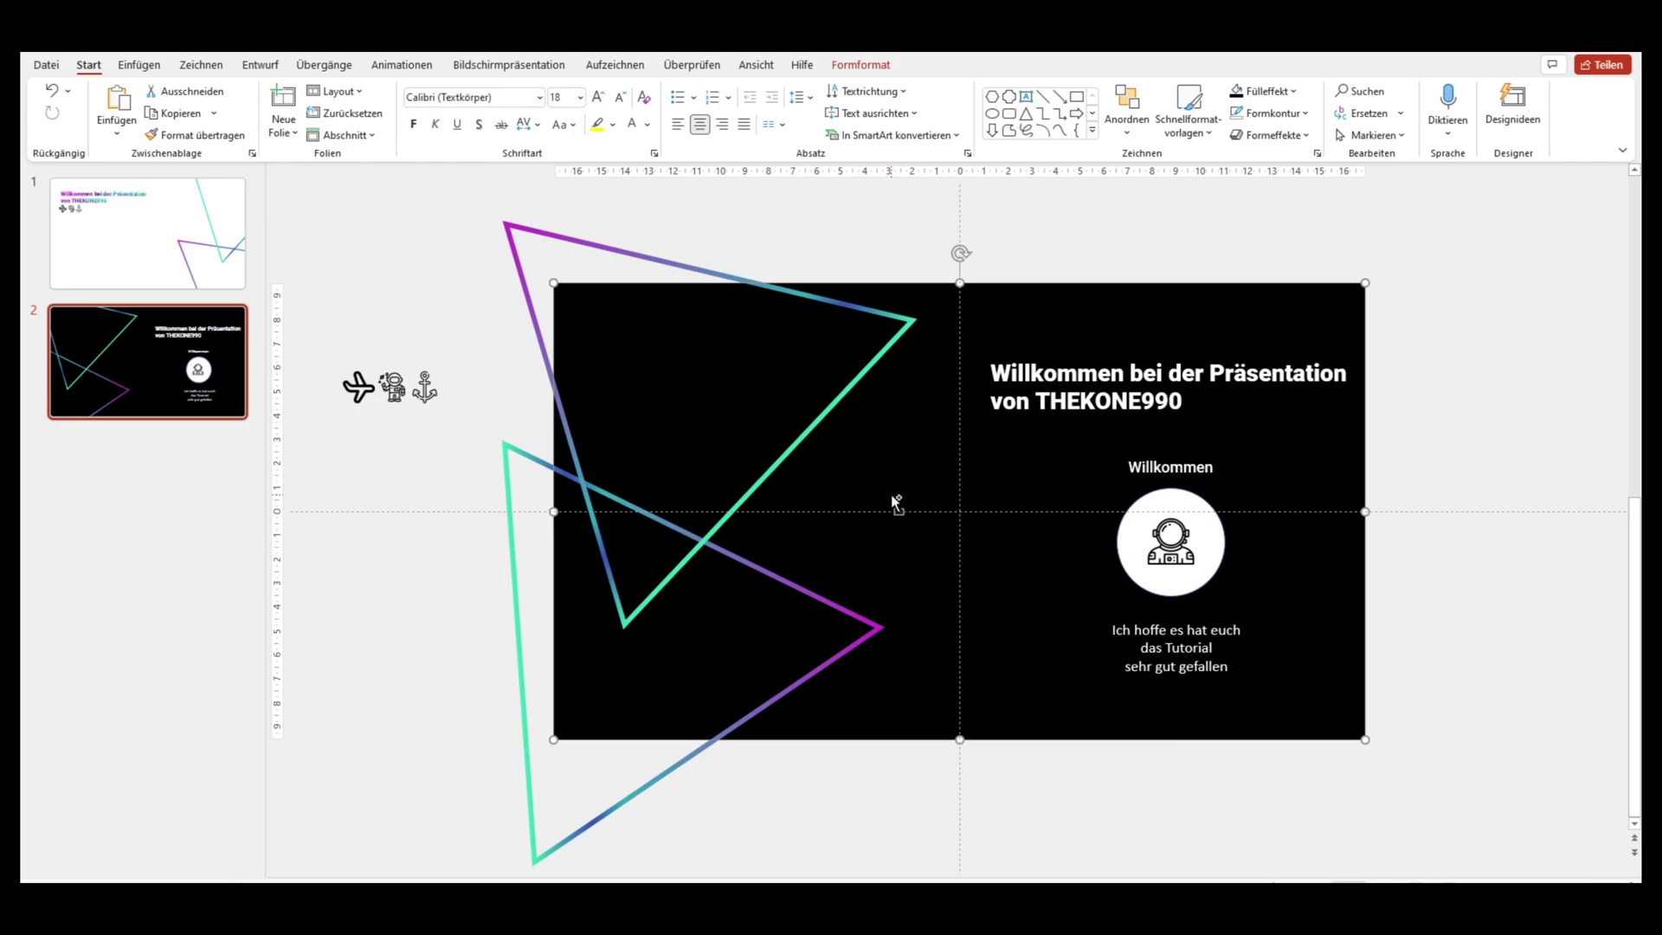
pyautogui.hotkey('ctrl', 'c')
pyautogui.hotkey('ctrl', 'v')
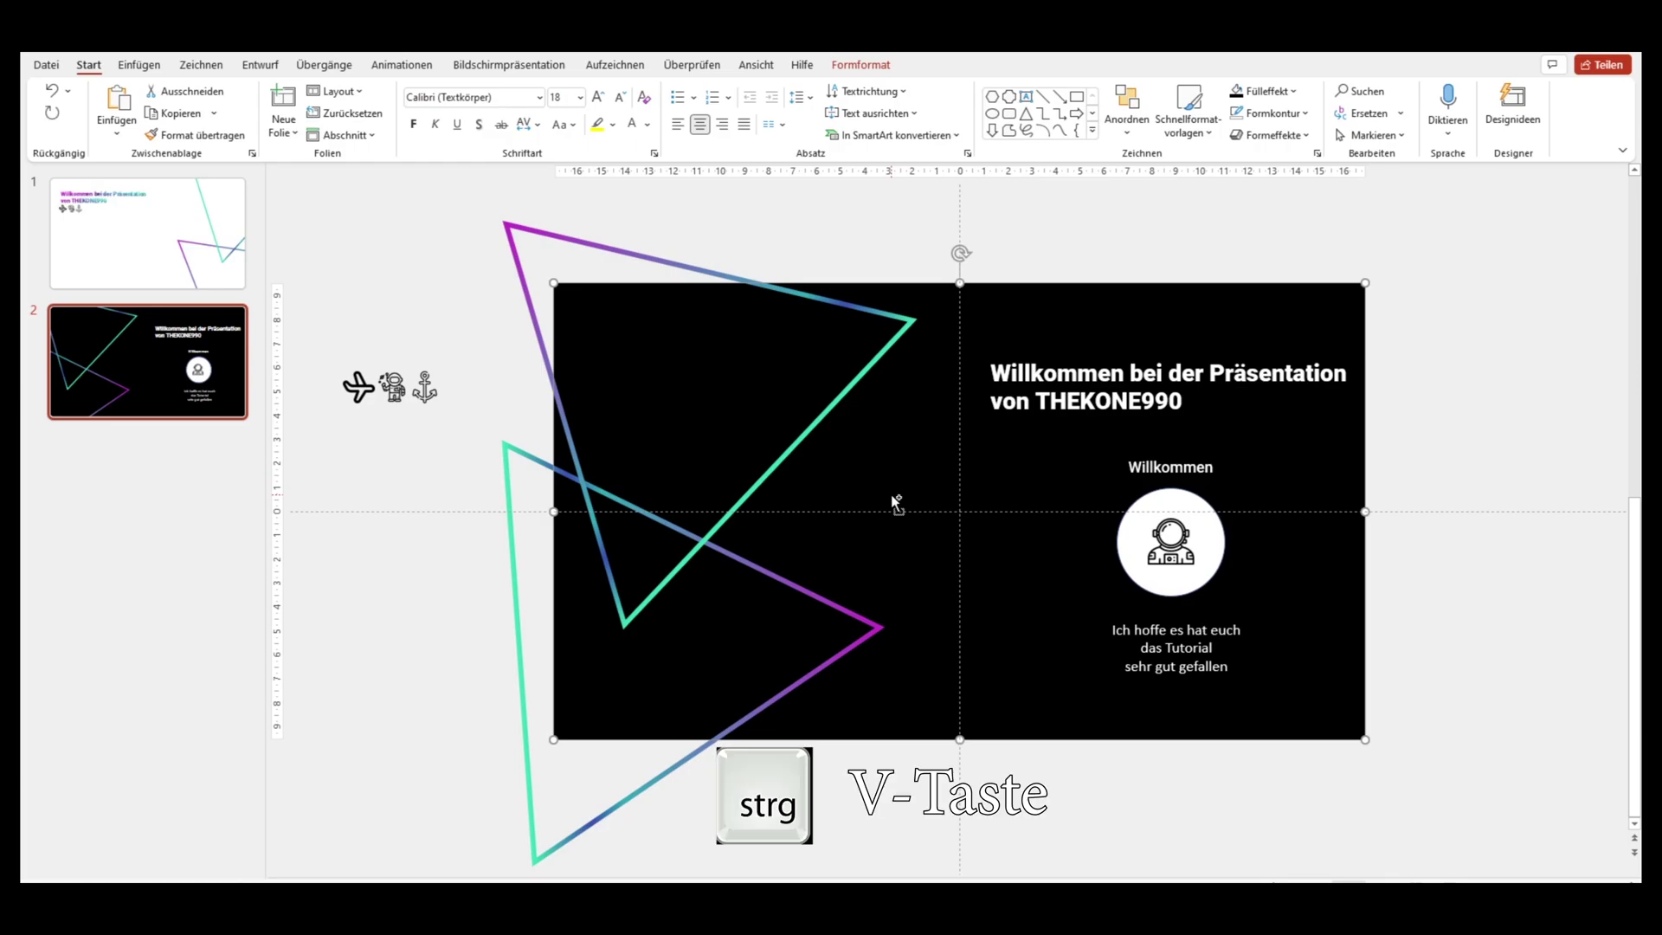
pyautogui.click(147, 233)
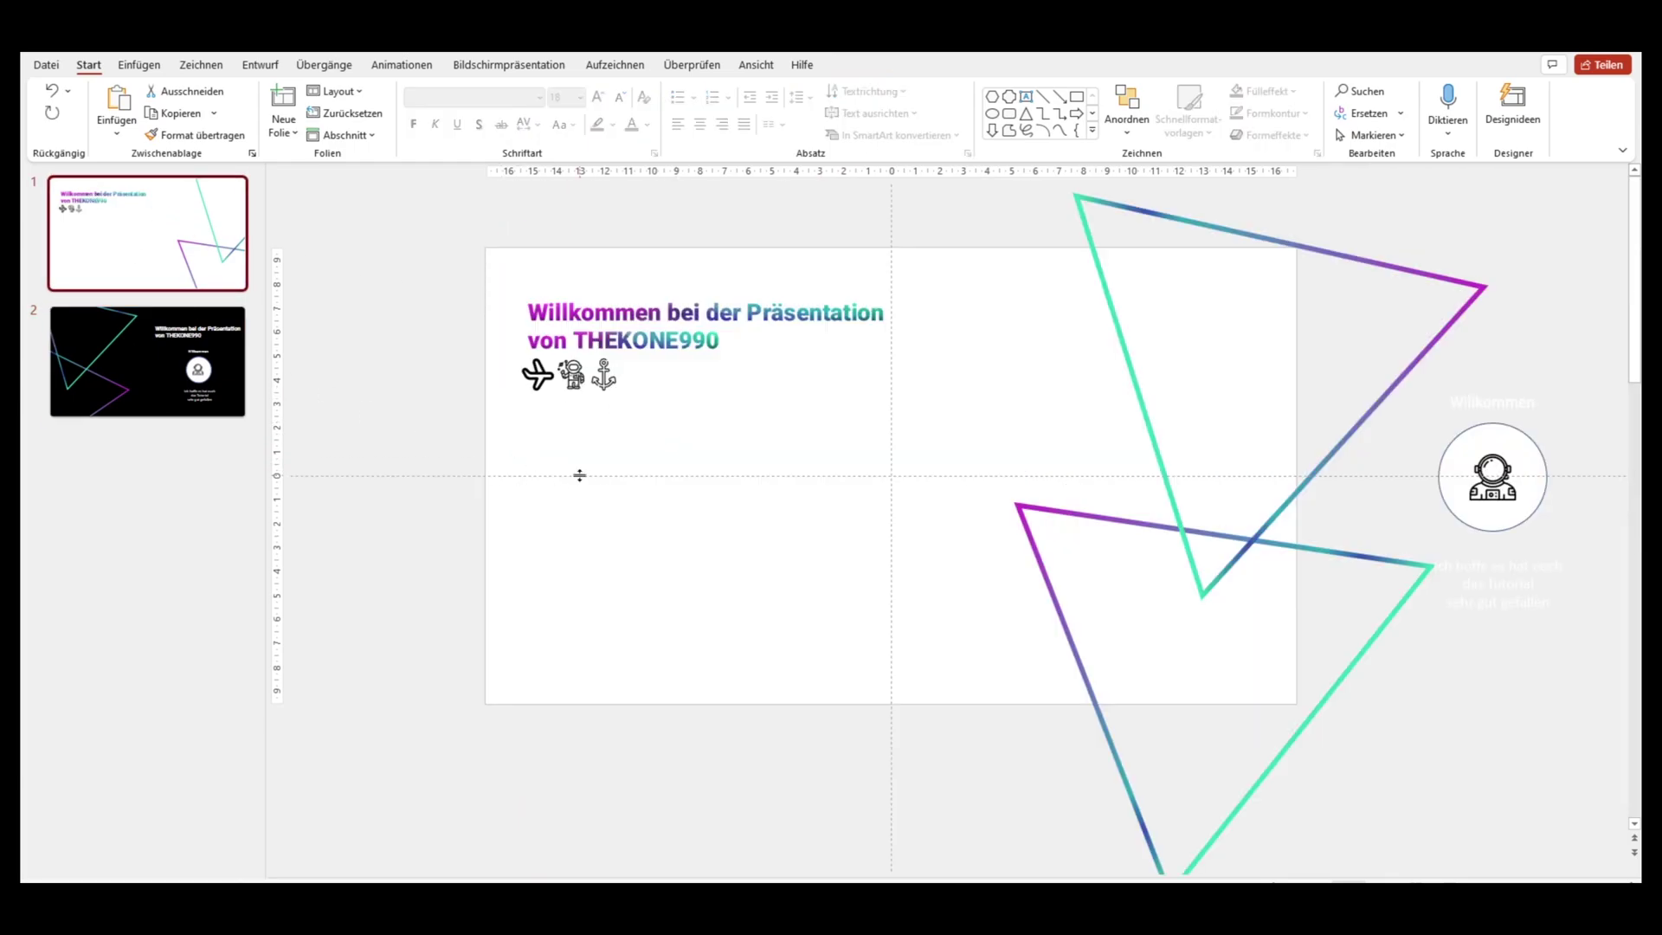
pyautogui.hotkey('ctrl', 'v')
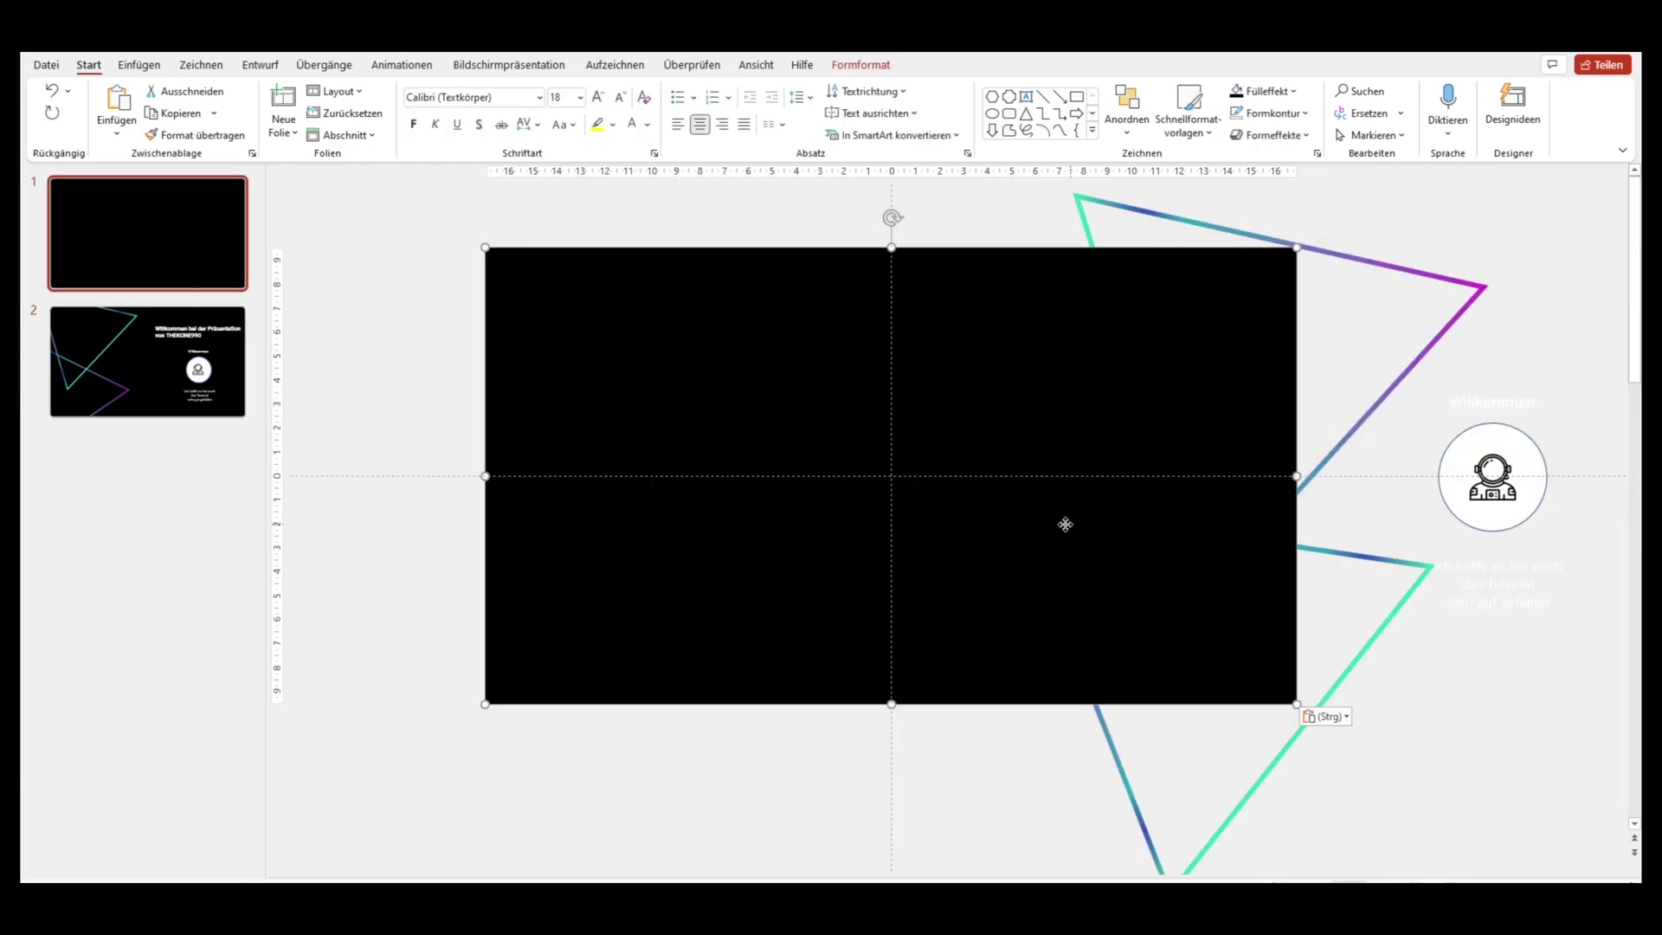
pyautogui.moveTo(1071, 524); pyautogui.dragTo(208, 359)
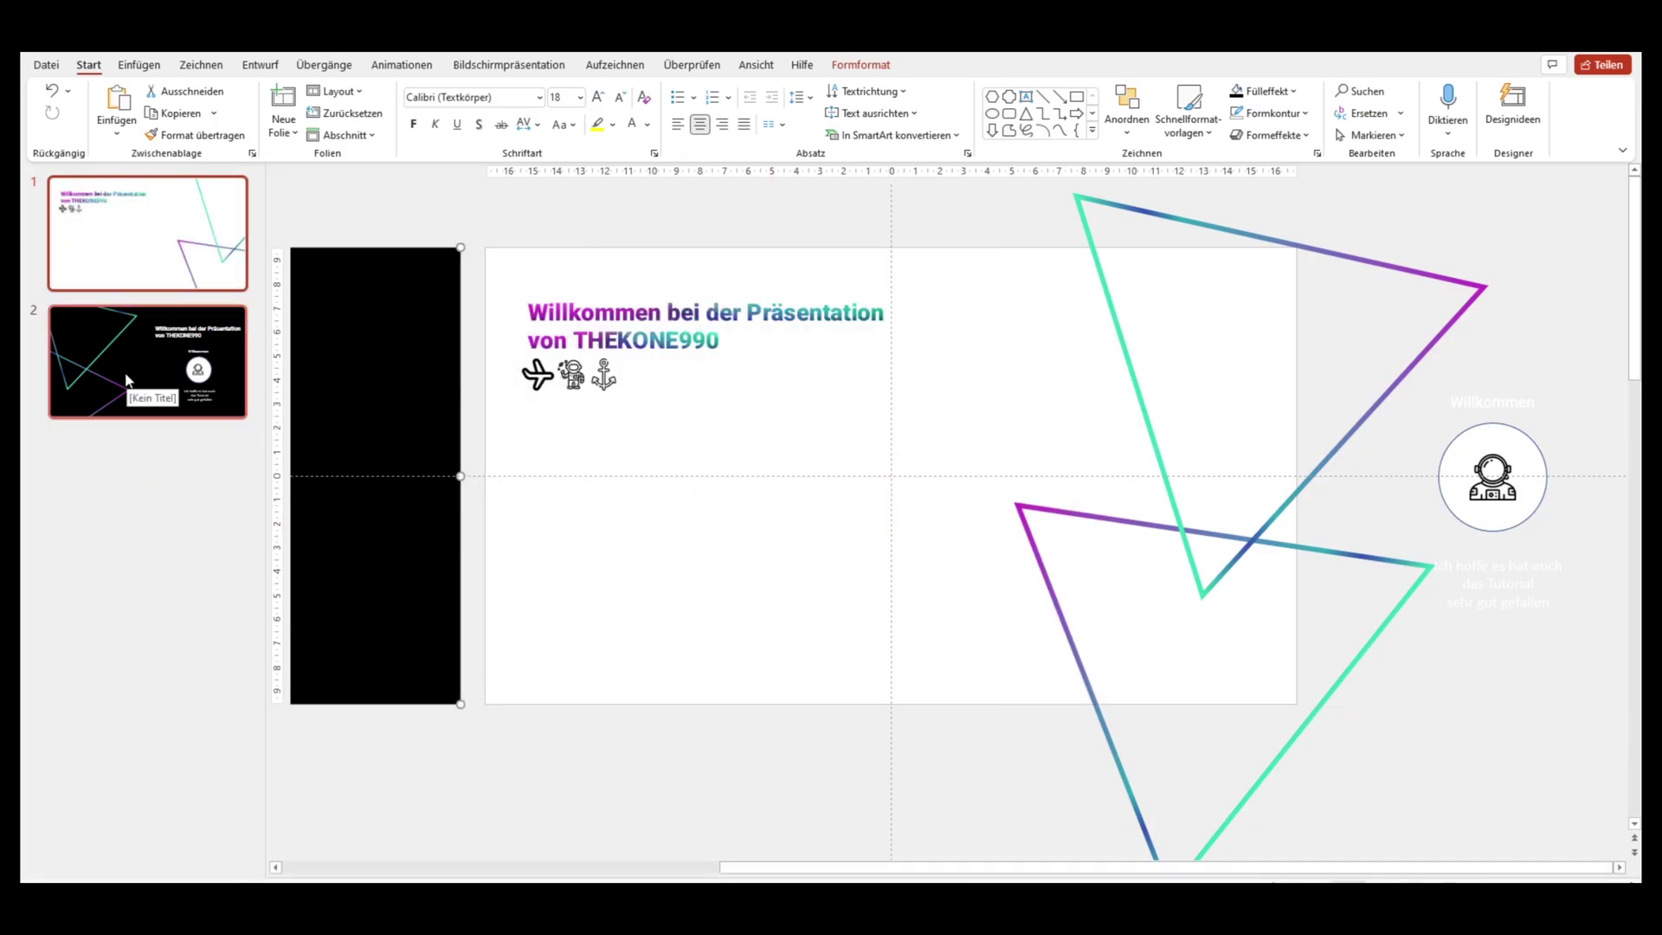
pyautogui.click(126, 379)
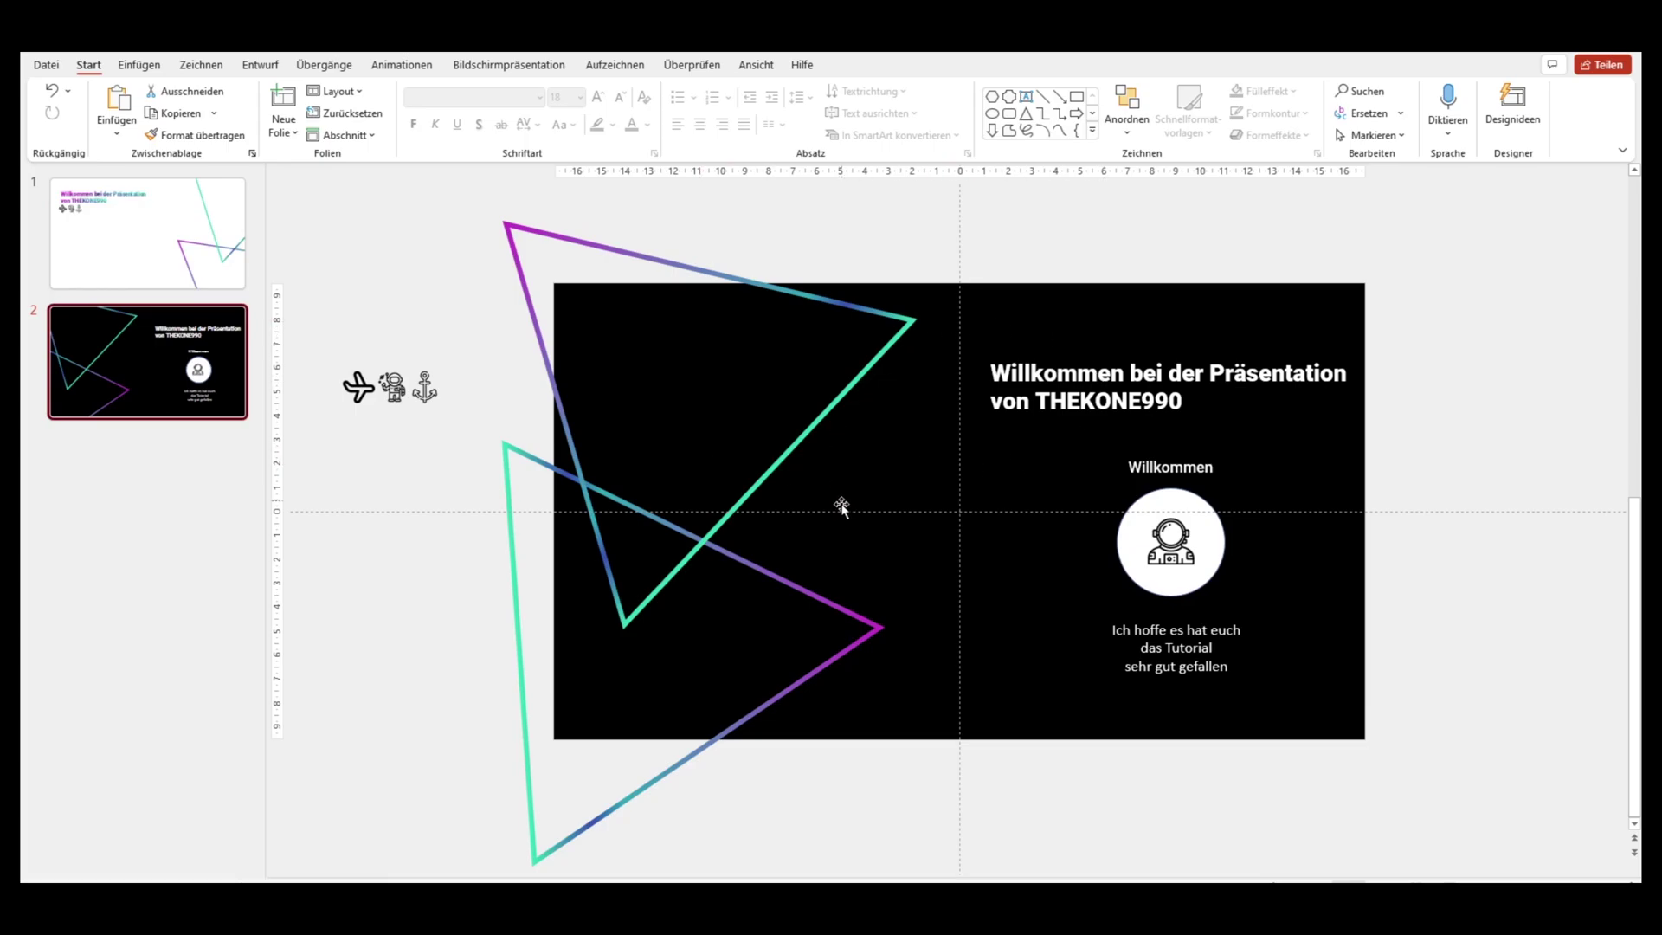
pyautogui.click(131, 272)
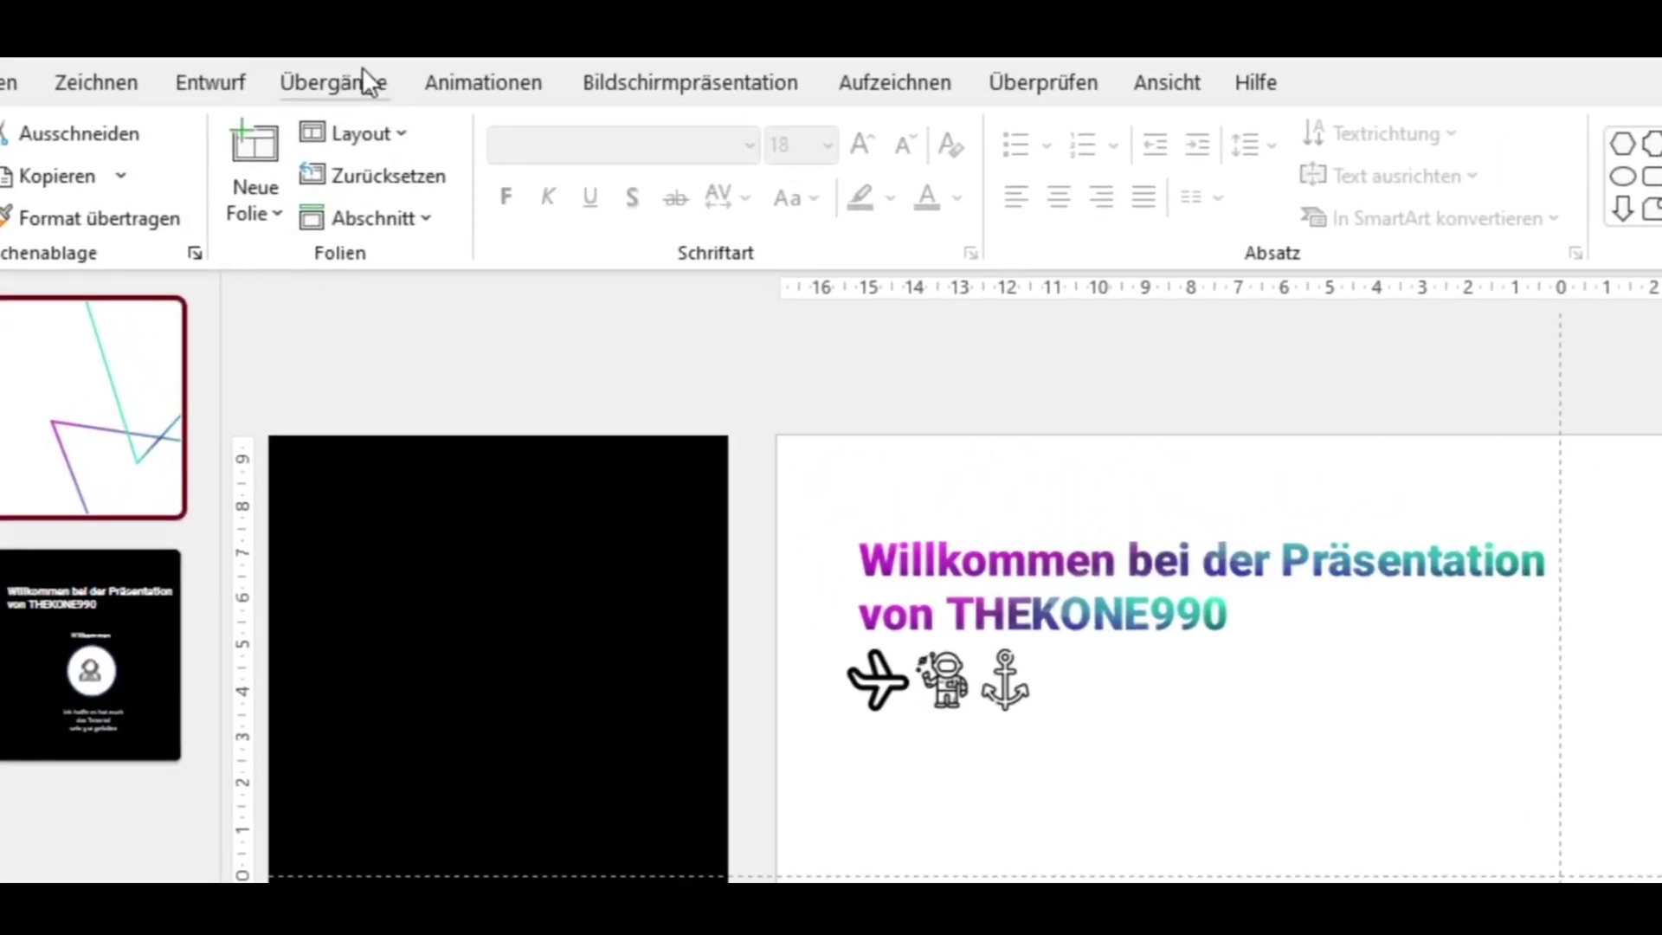
# - Give slide 1 the Morphen transition with the Zeichen (characters) effect option
pyautogui.click(324, 65)
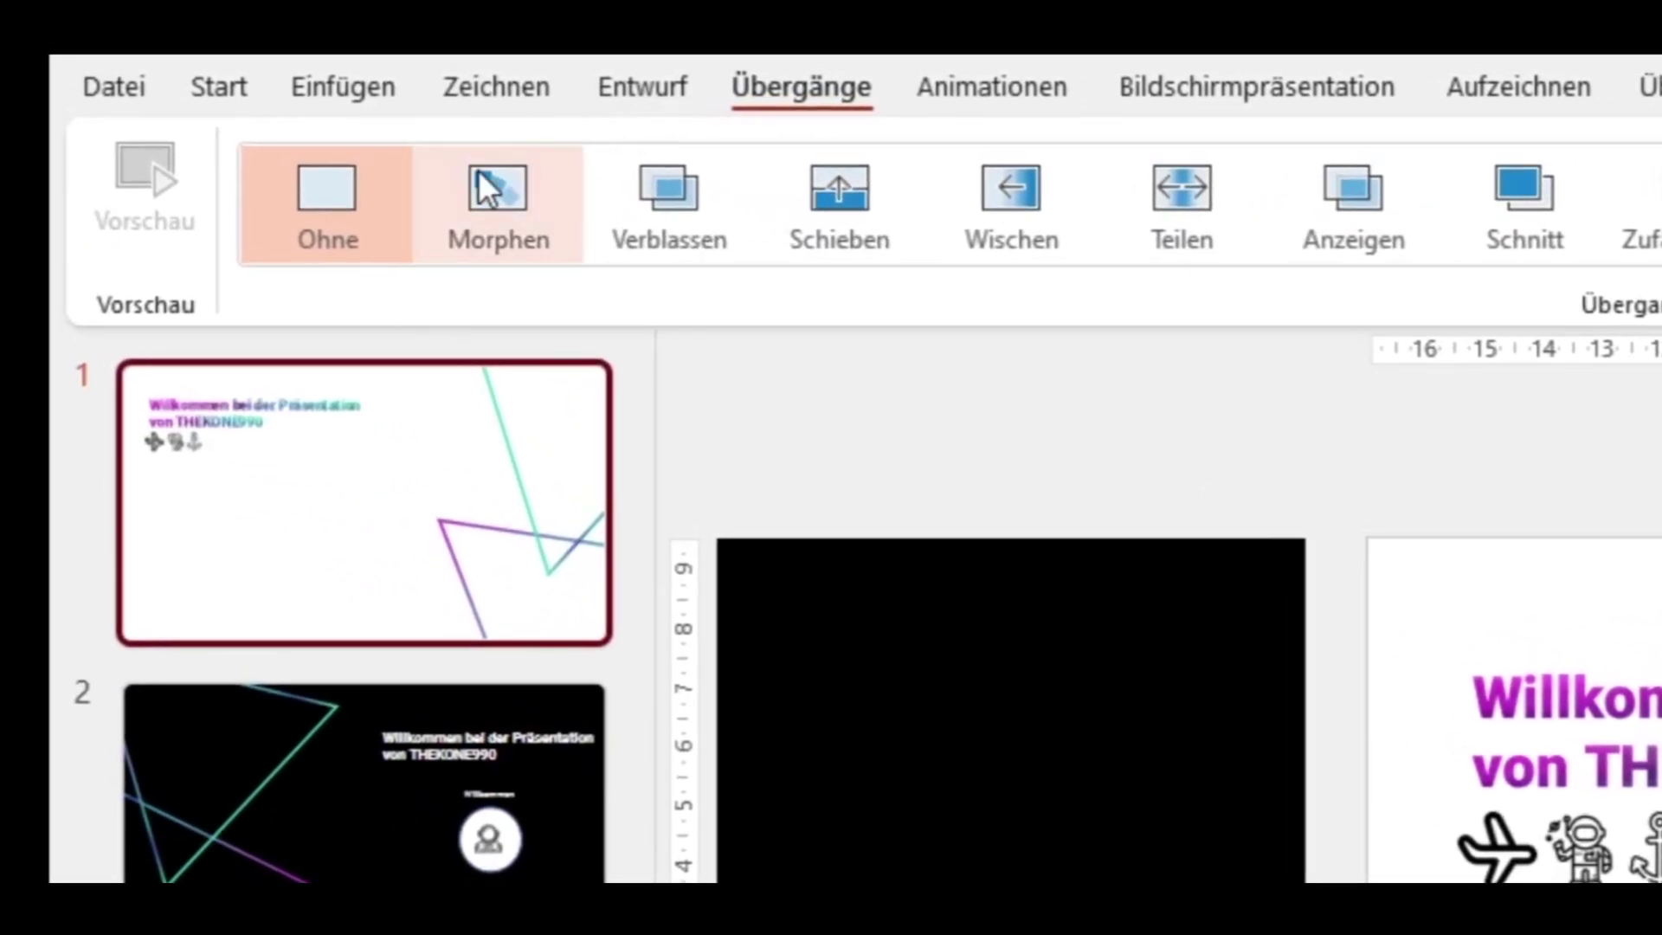
pyautogui.click(478, 169)
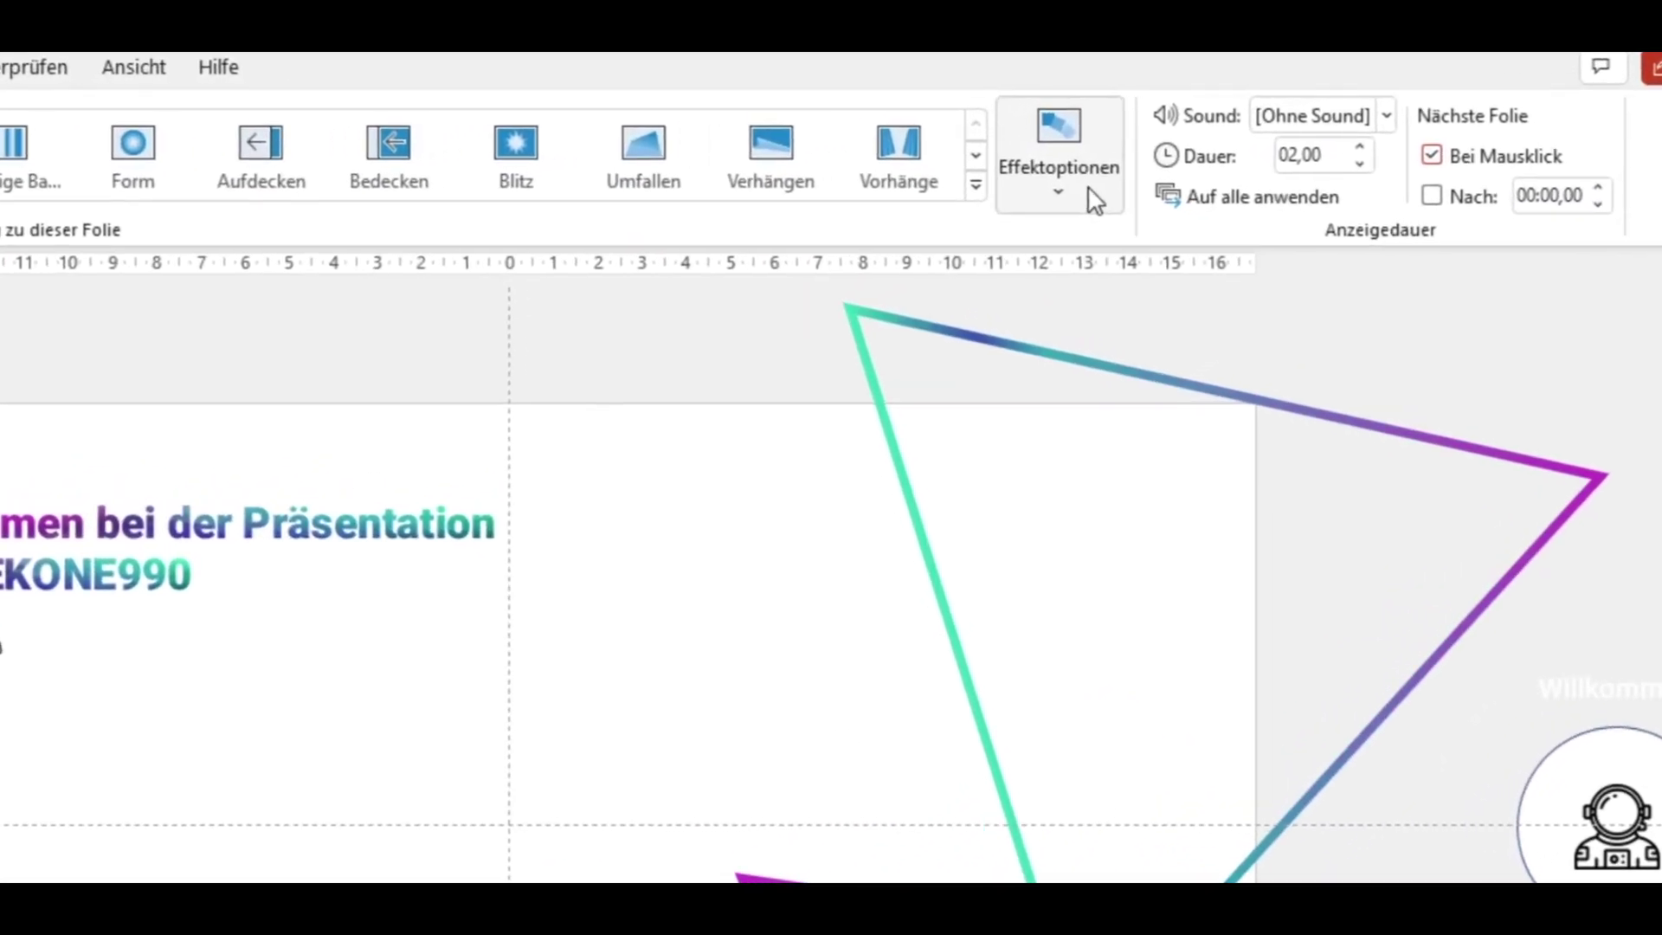
pyautogui.click(1268, 132)
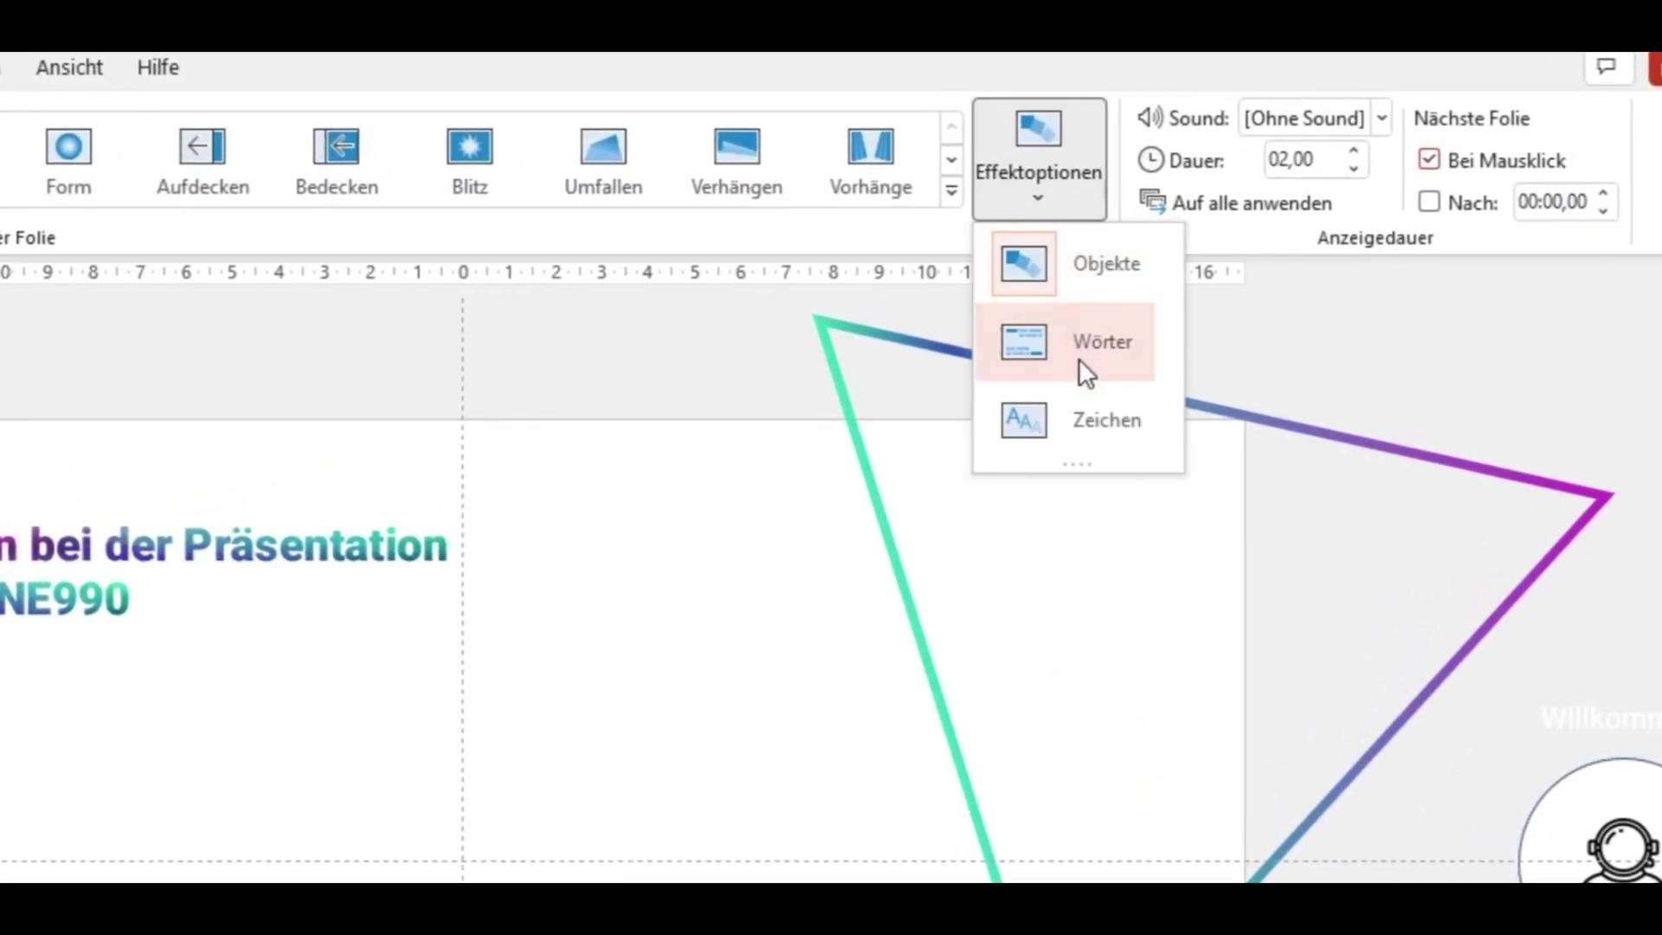
pyautogui.click(1089, 417)
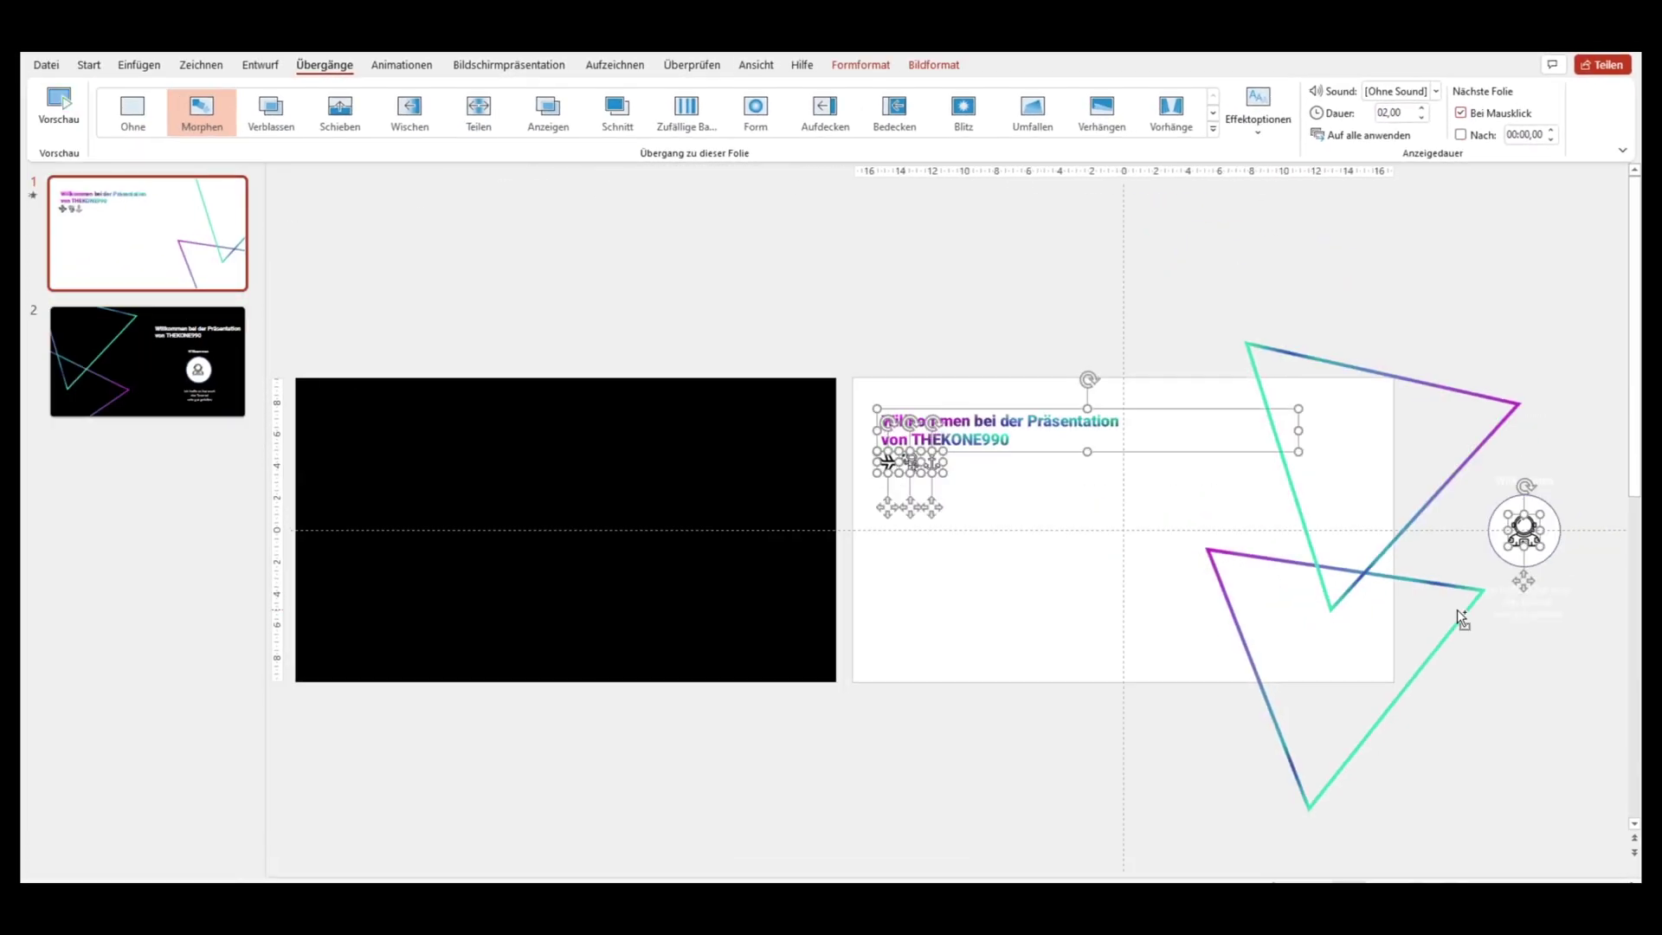
# - Select all objects on slide 1 and reapply Morph by characters
pyautogui.click(1635, 761)
pyautogui.scroll(3, 1475, 680)
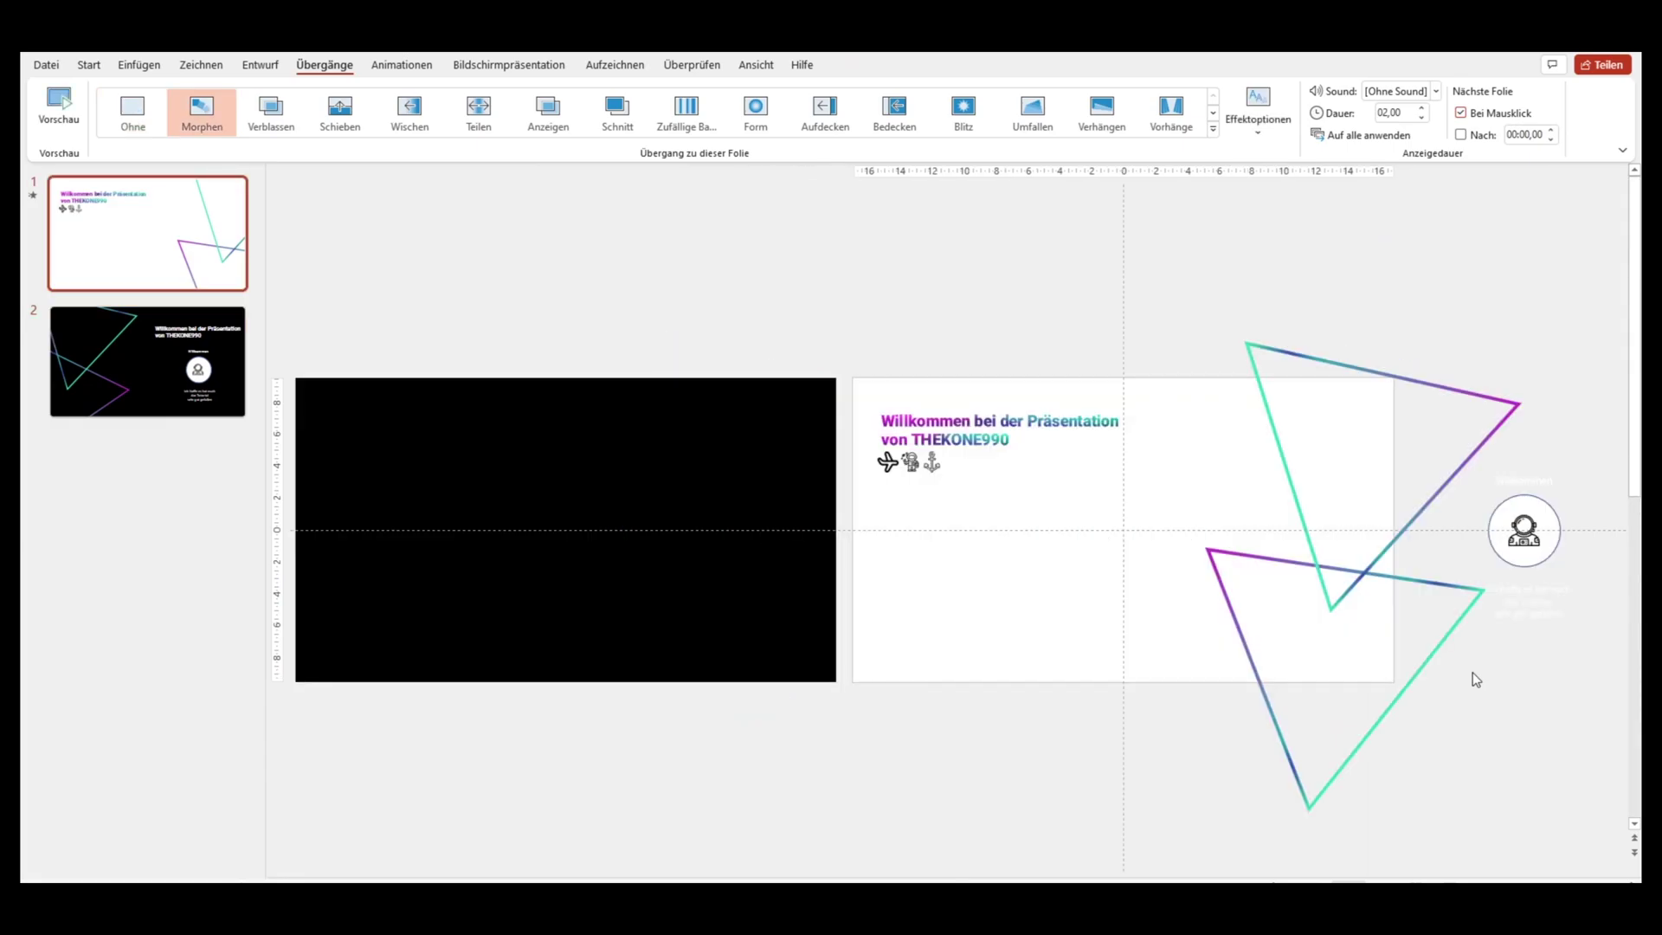
pyautogui.moveTo(1591, 789); pyautogui.dragTo(402, 269)
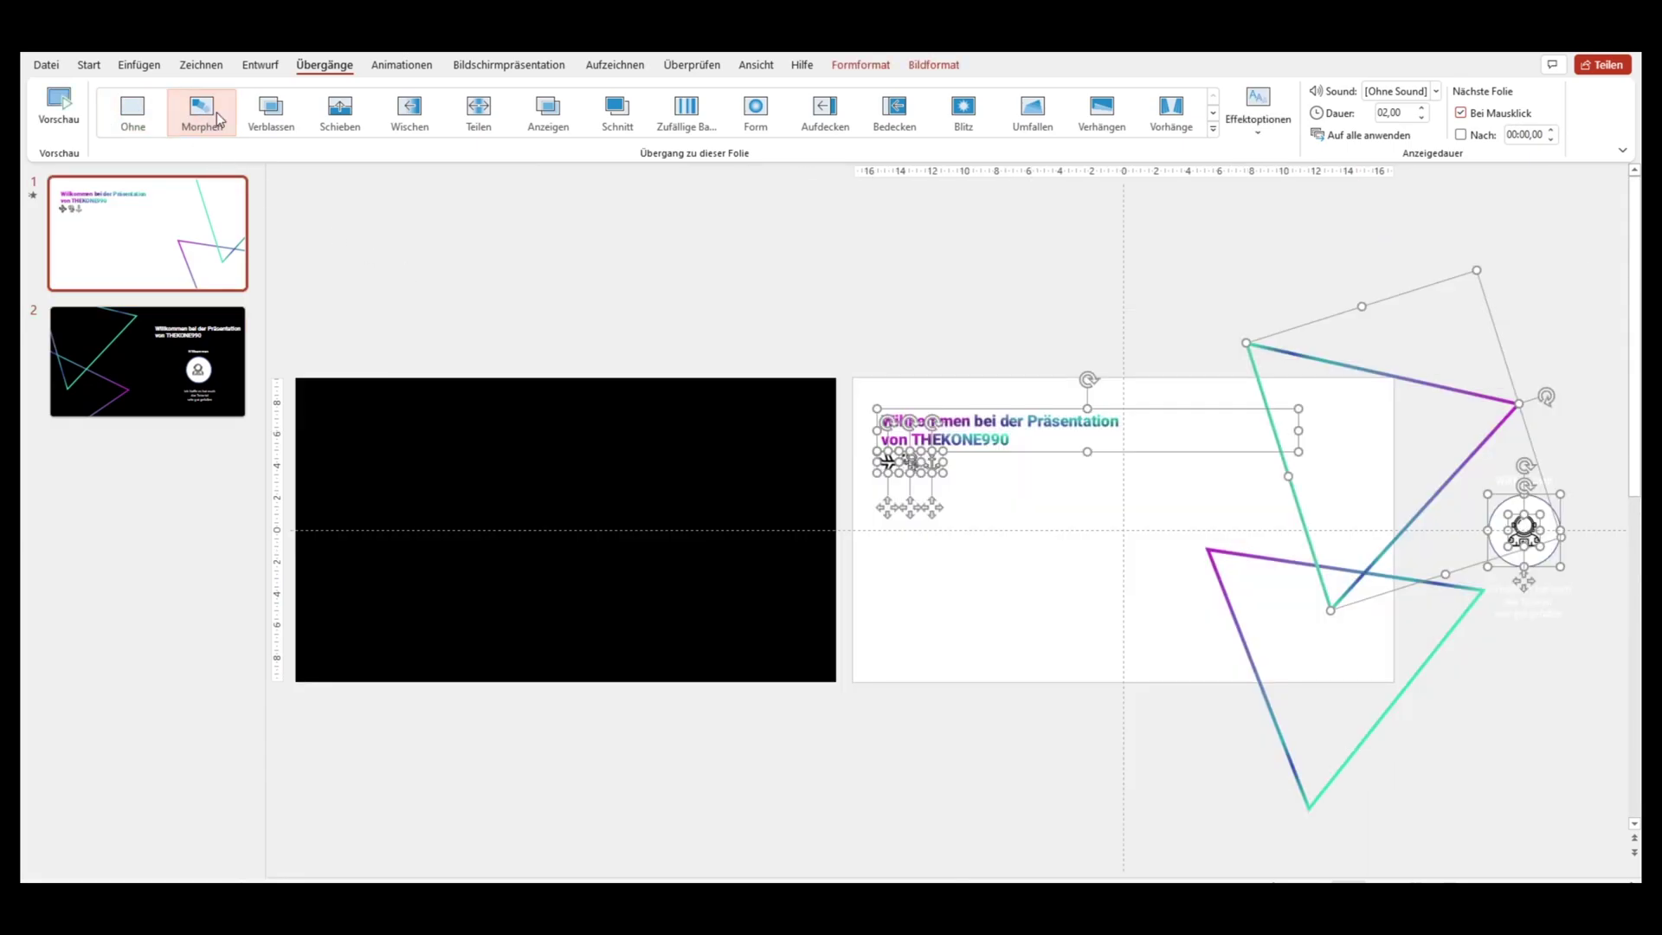
pyautogui.click(216, 118)
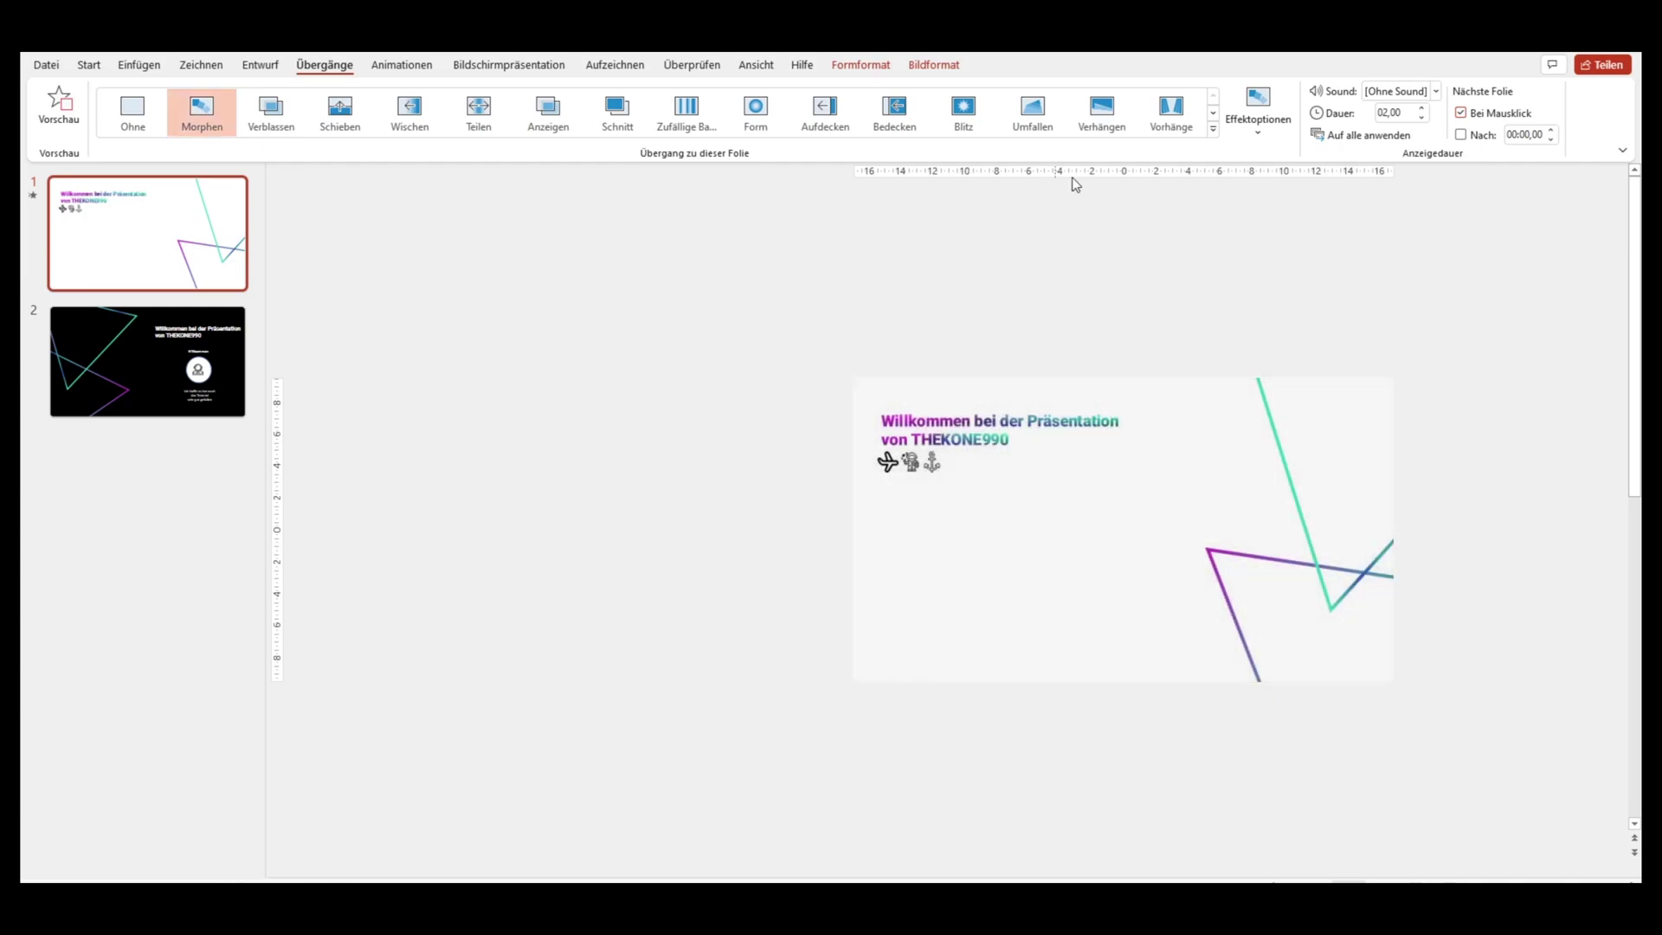
pyautogui.click(1257, 128)
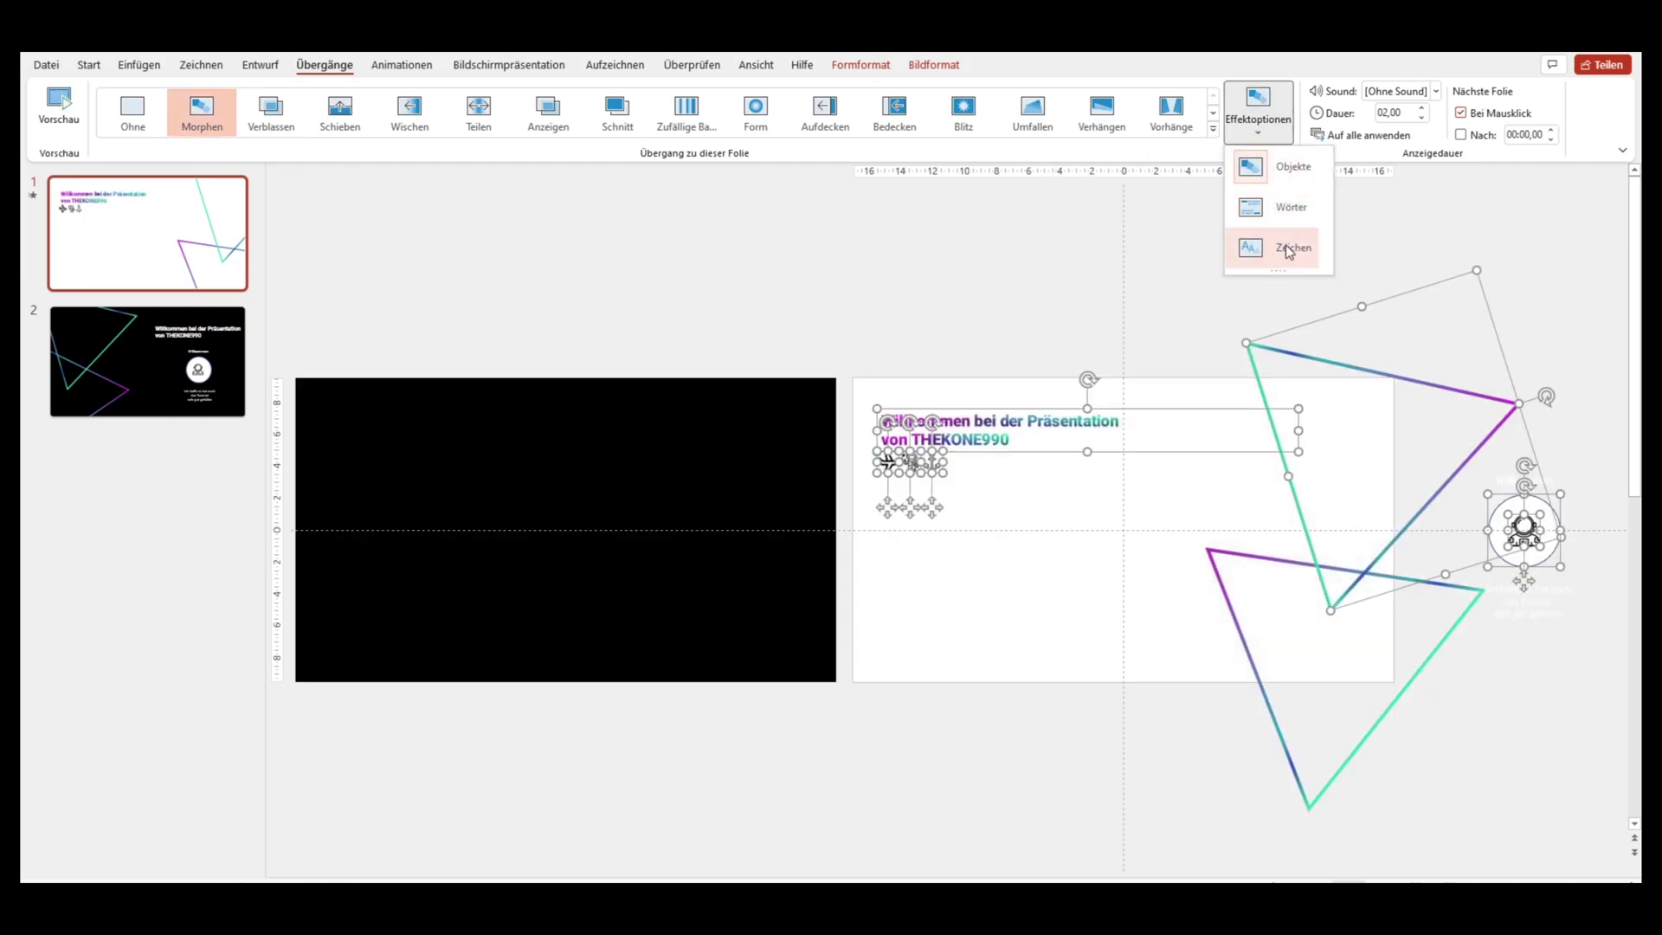
pyautogui.click(1289, 248)
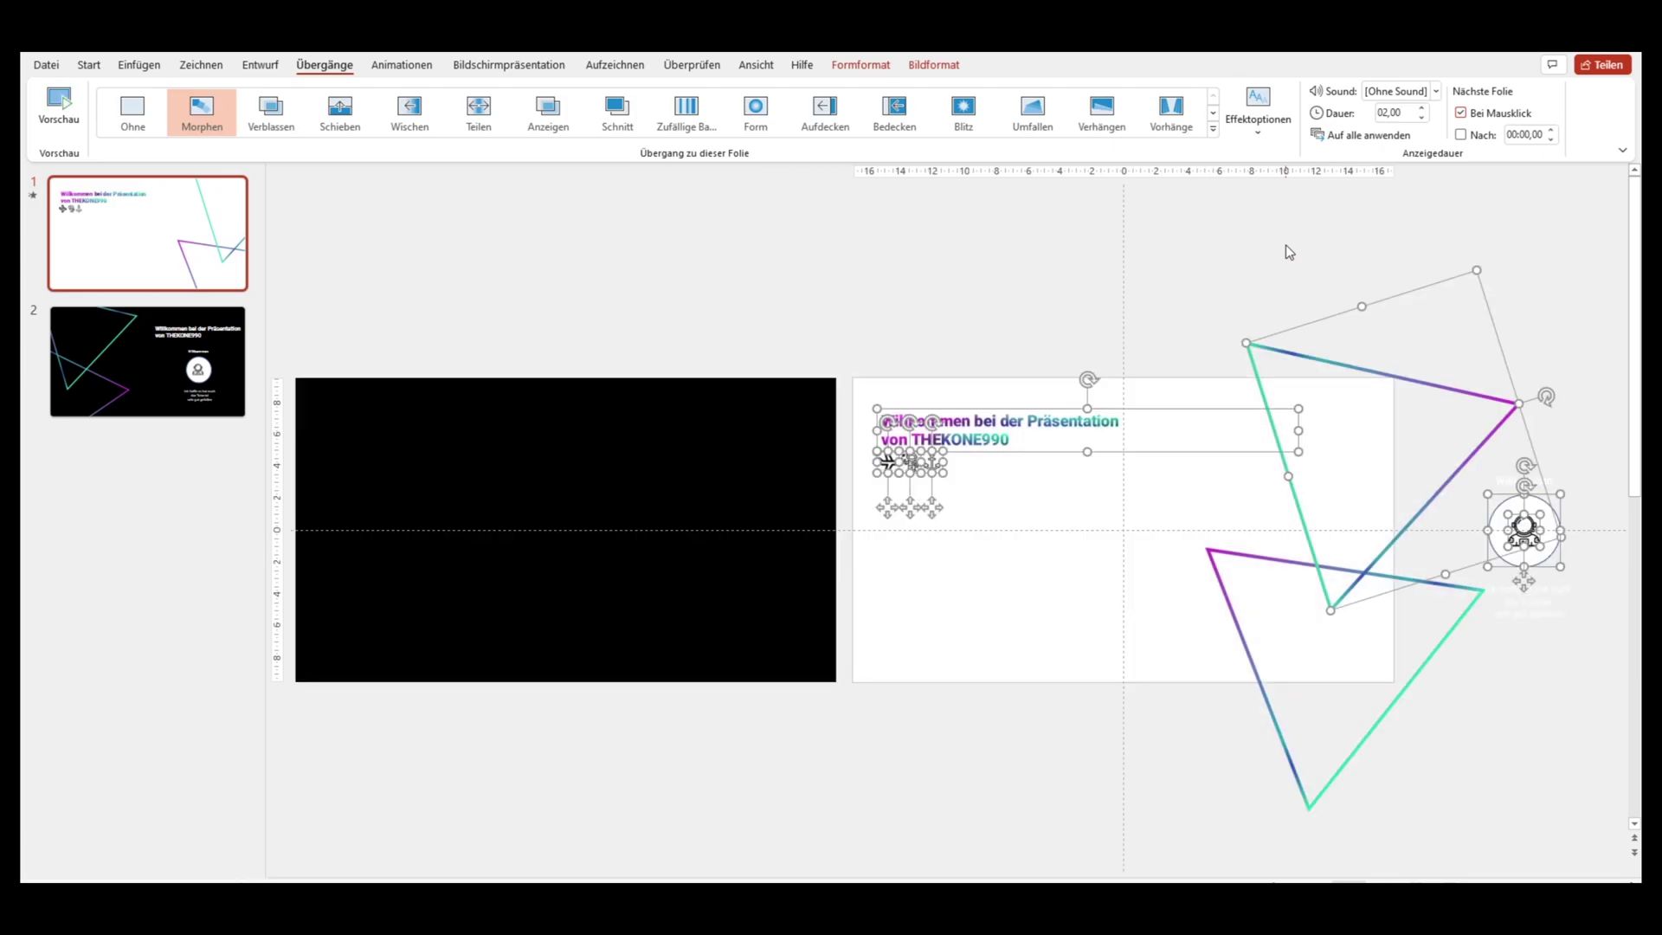
pyautogui.click(130, 363)
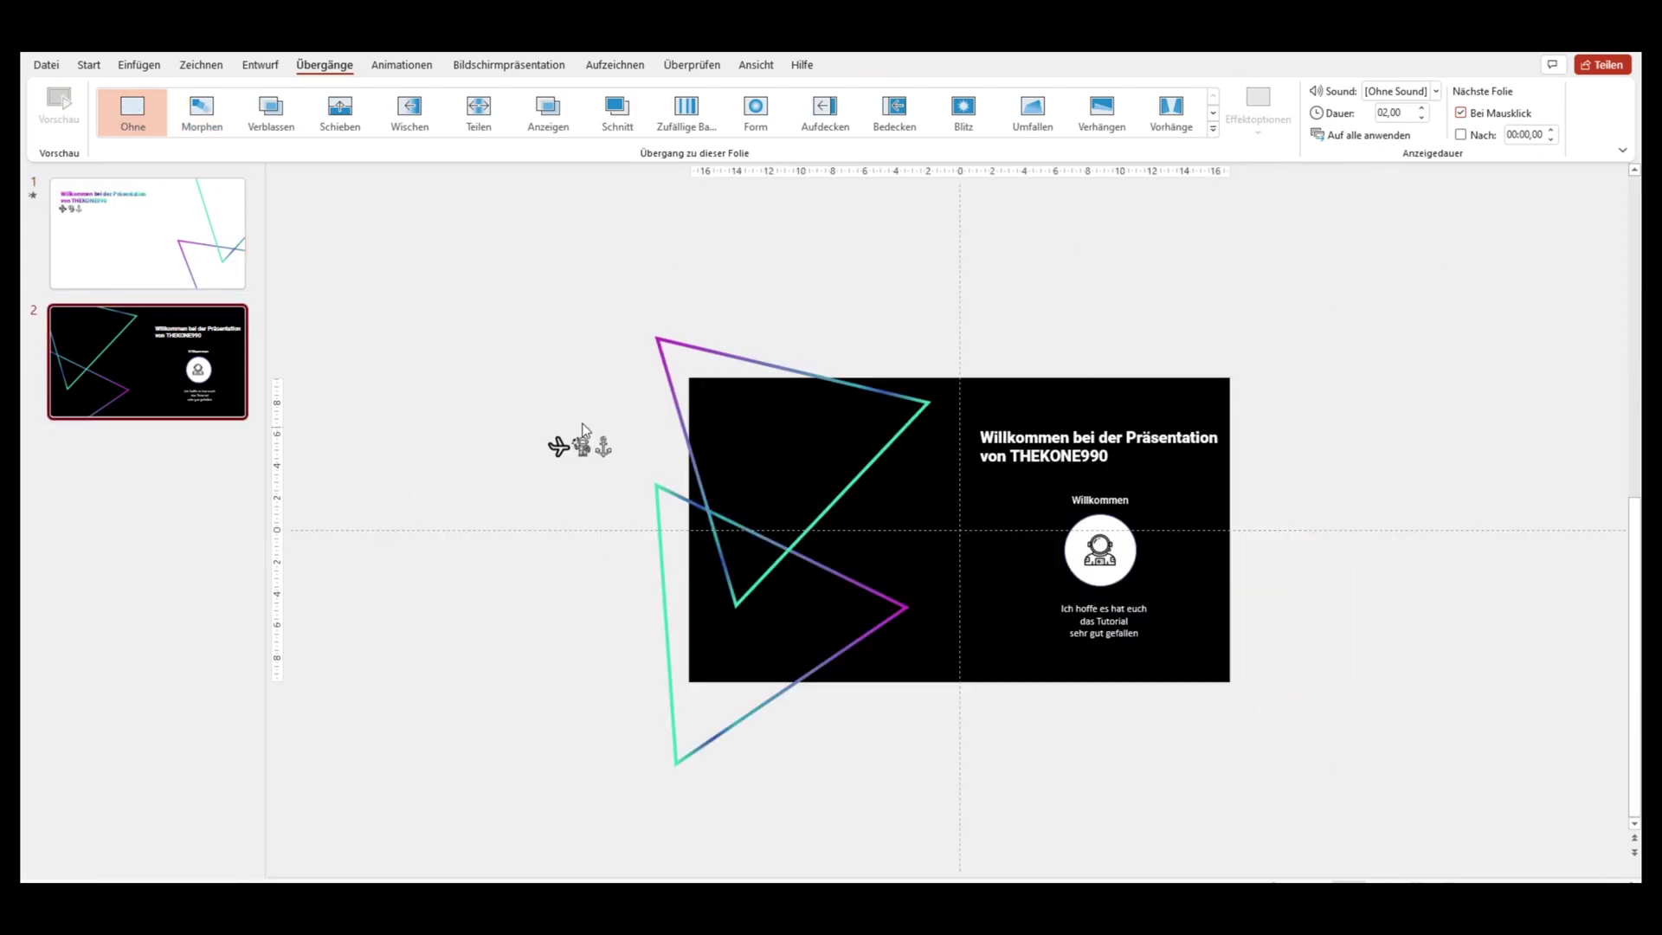
# - Select every object on slide 2 and apply the Morphen transition to it
pyautogui.moveTo(415, 272); pyautogui.dragTo(1489, 817)
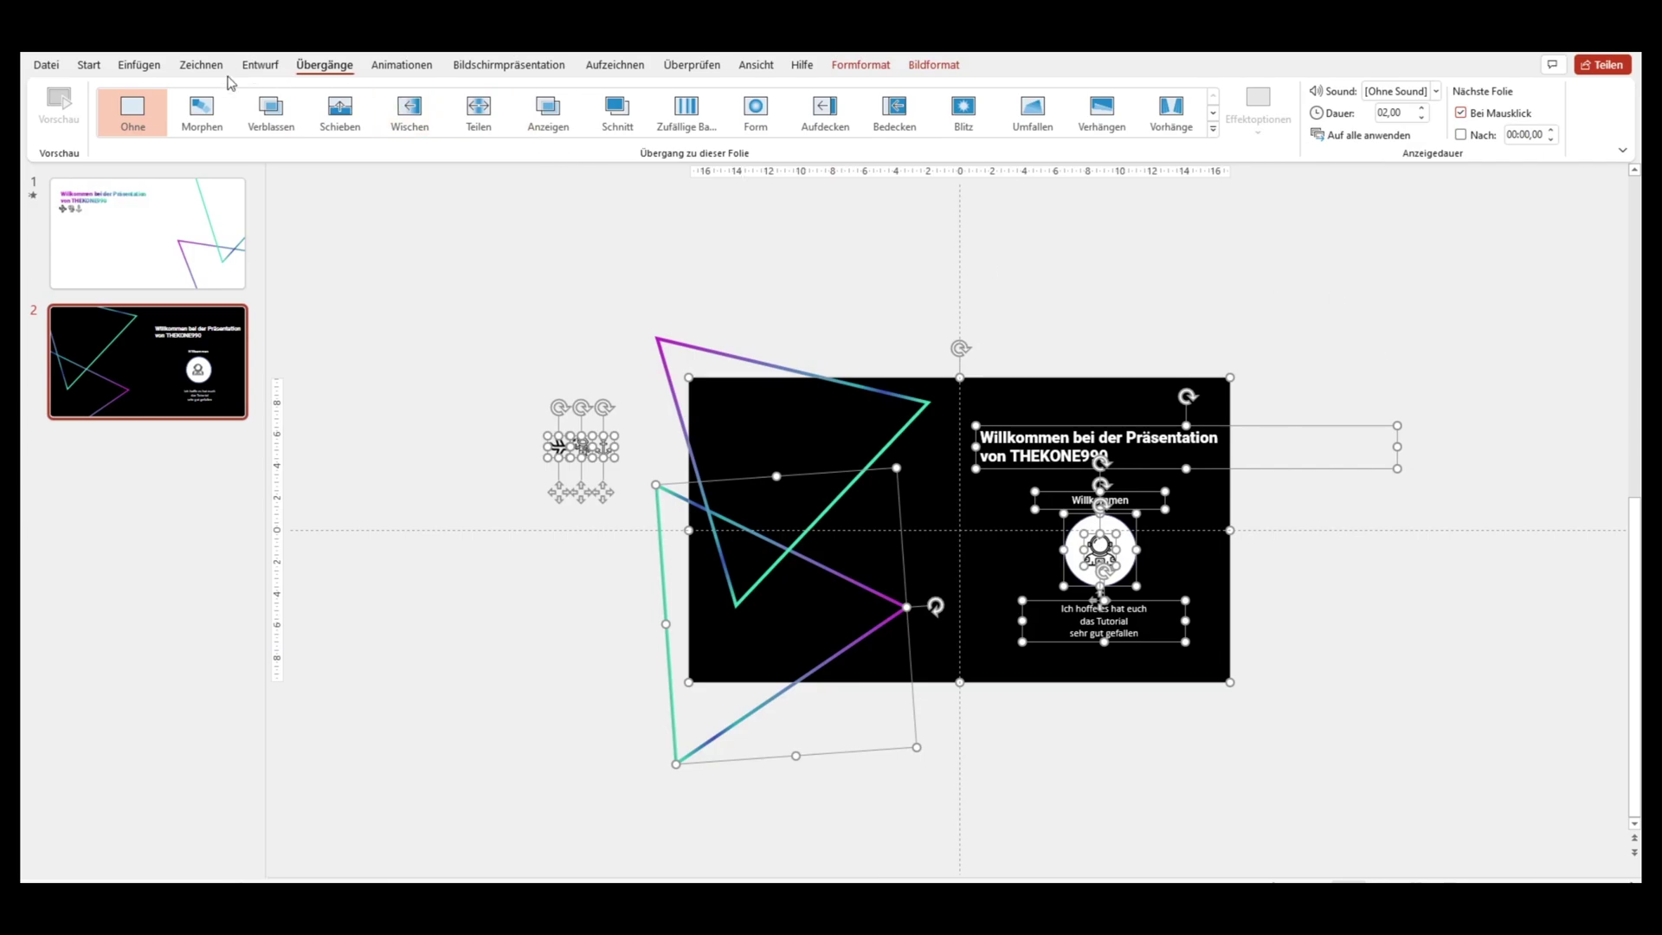
pyautogui.click(192, 107)
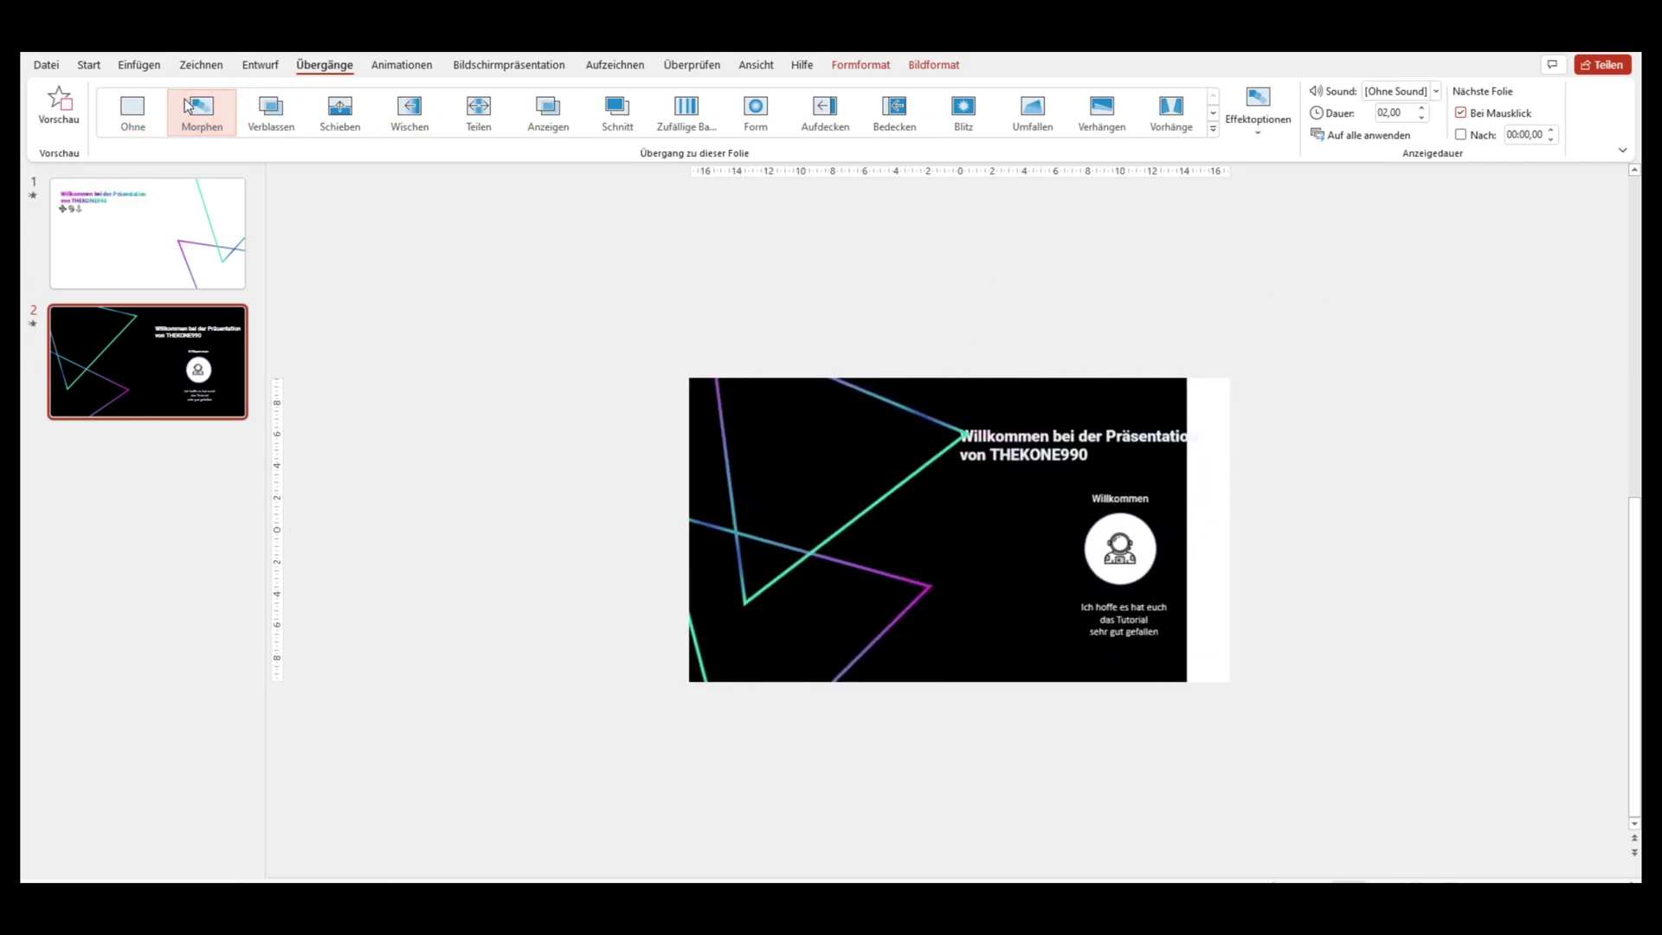